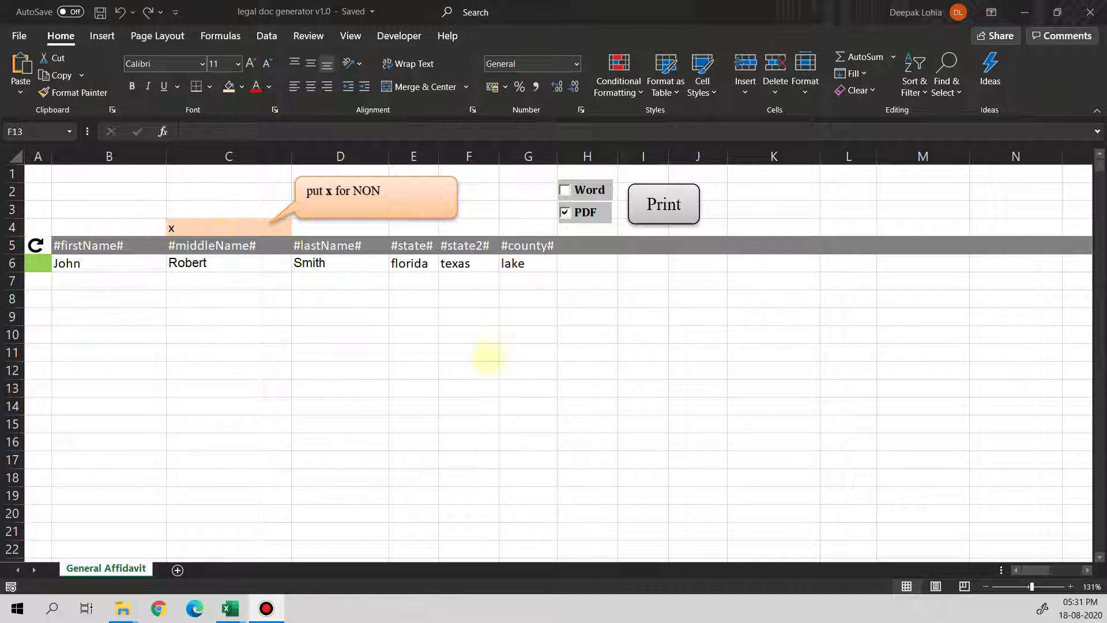
Tick Word output alongside PDF and generate the John Robert Smith General Affidavit
click(484, 385)
click(591, 189)
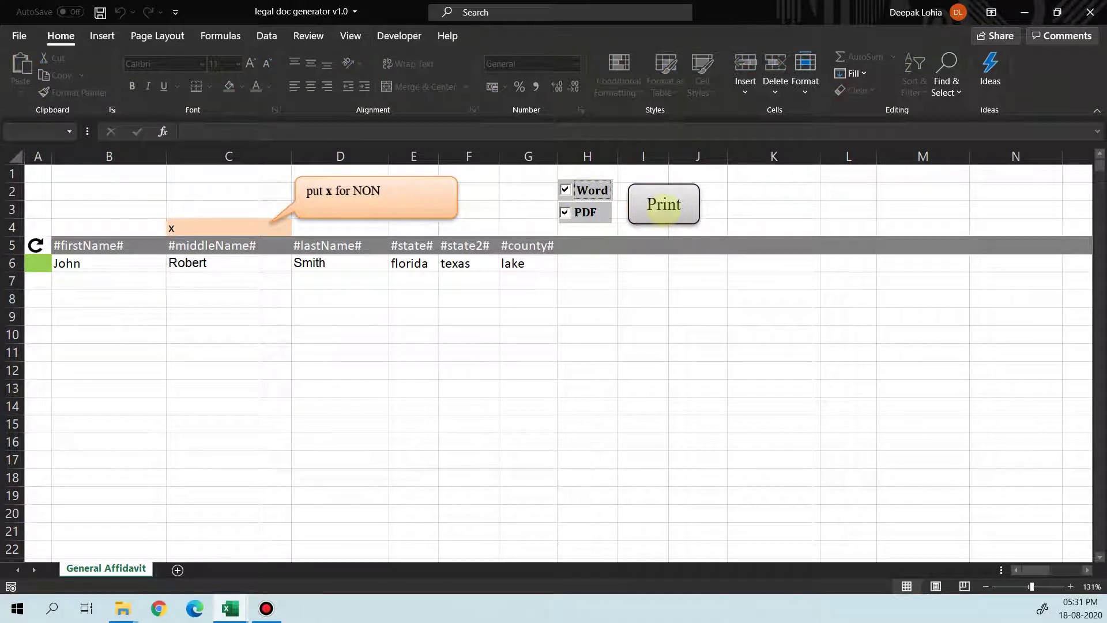
click(664, 210)
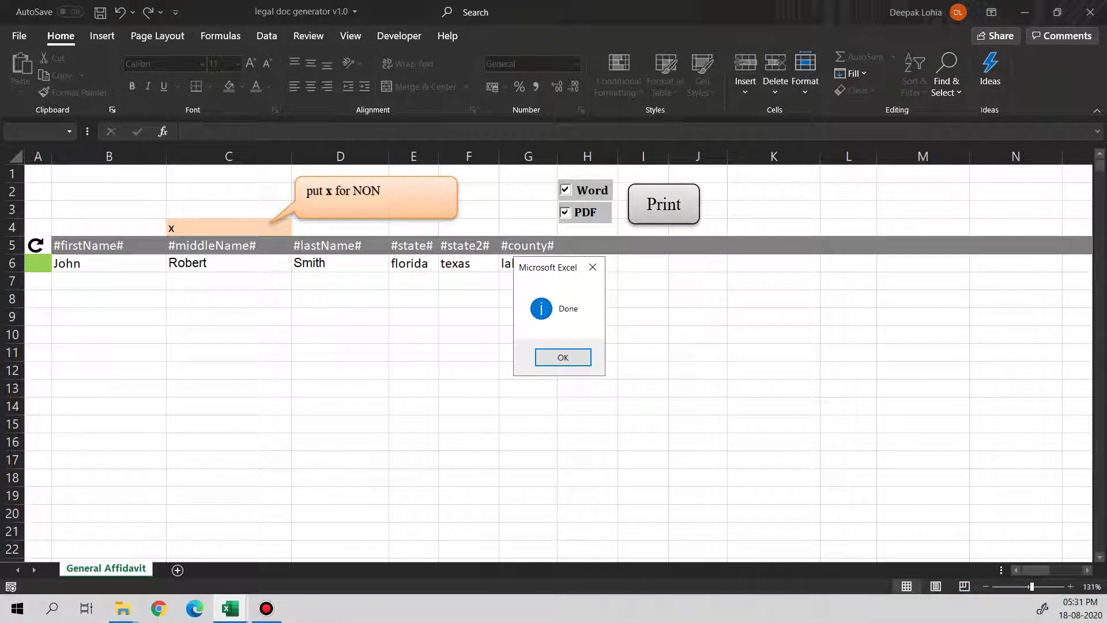
click(555, 362)
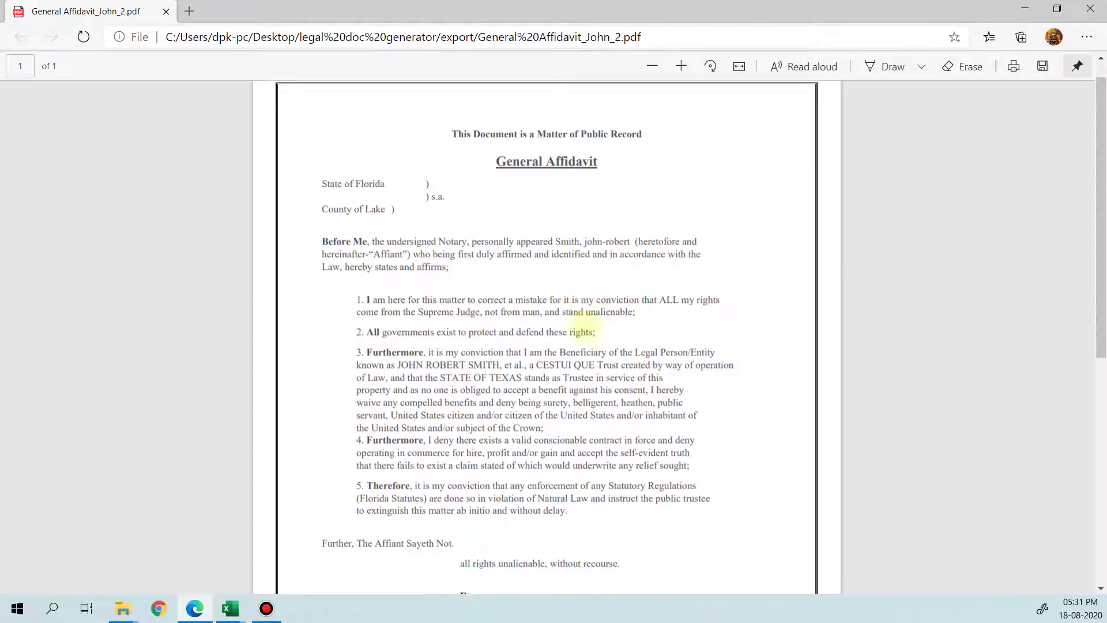
scroll(588, 326, up, 5)
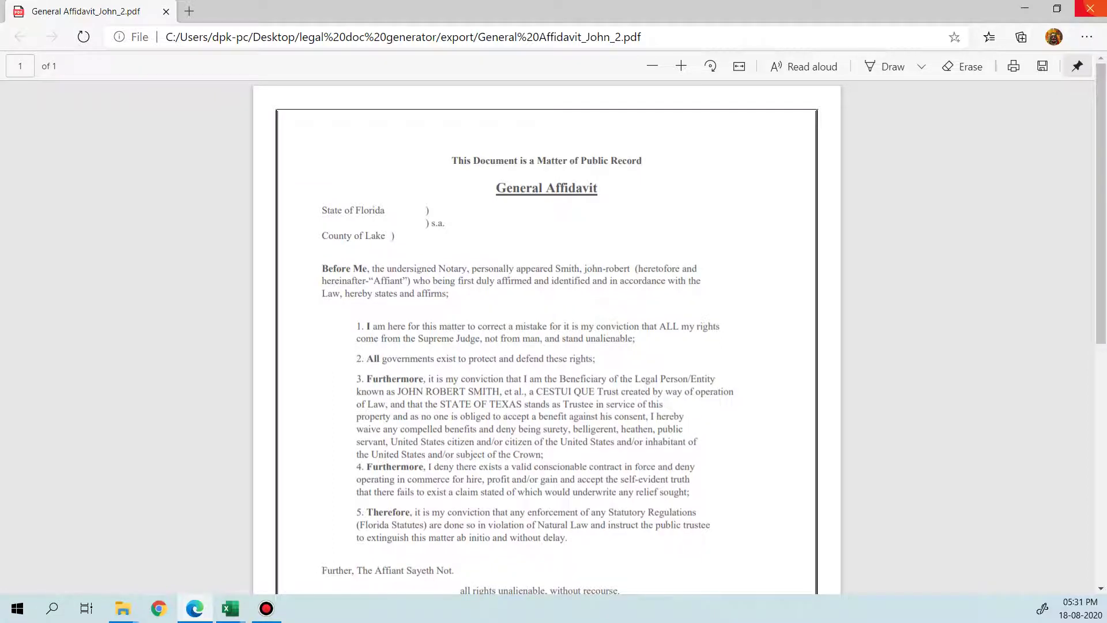
click(1090, 9)
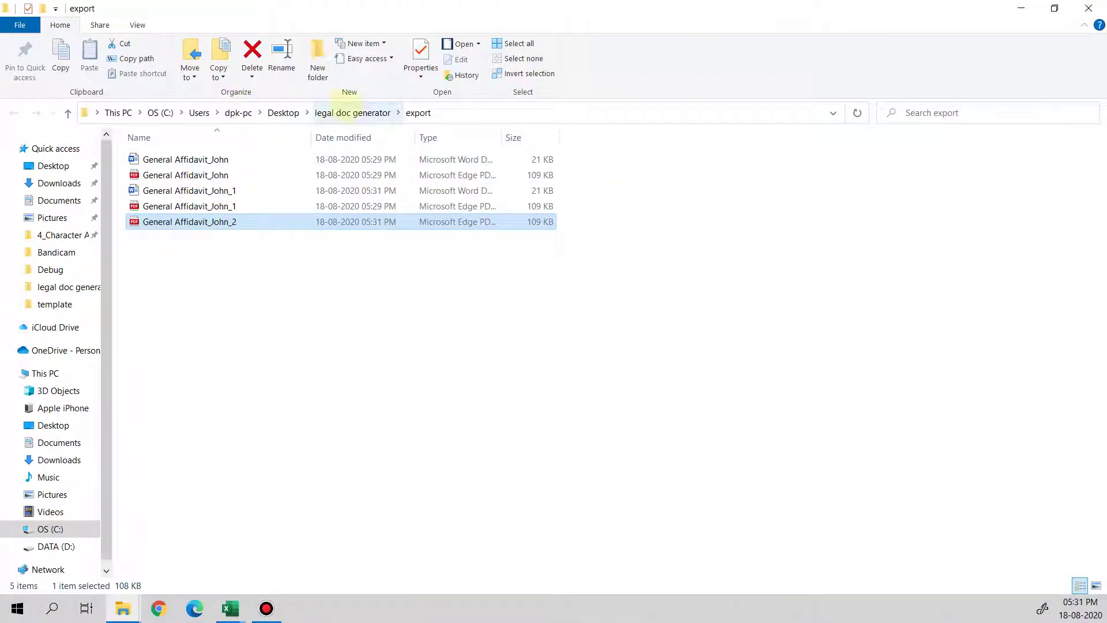
Delete the five old affidavit files from the export folder
click(363, 113)
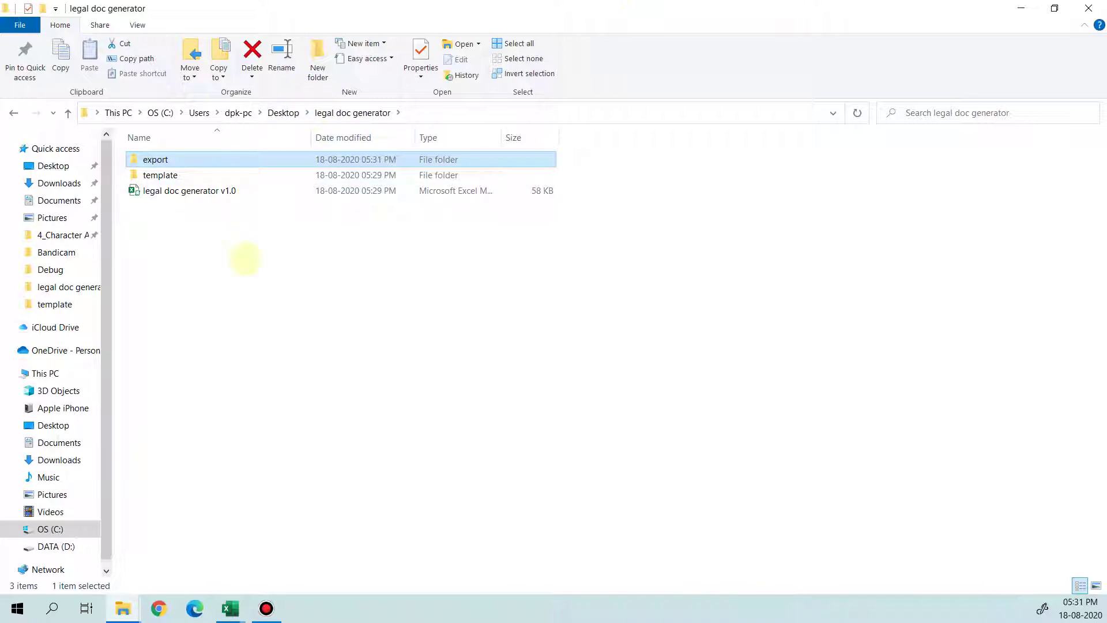
drag(269, 269, 143, 169)
click(155, 160)
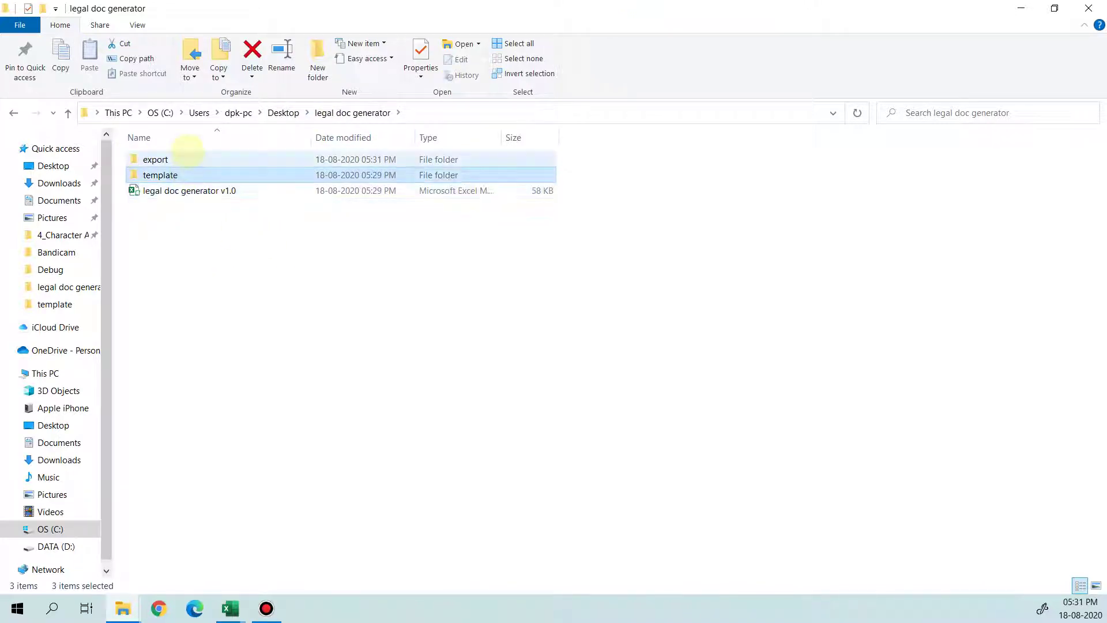
click(269, 188)
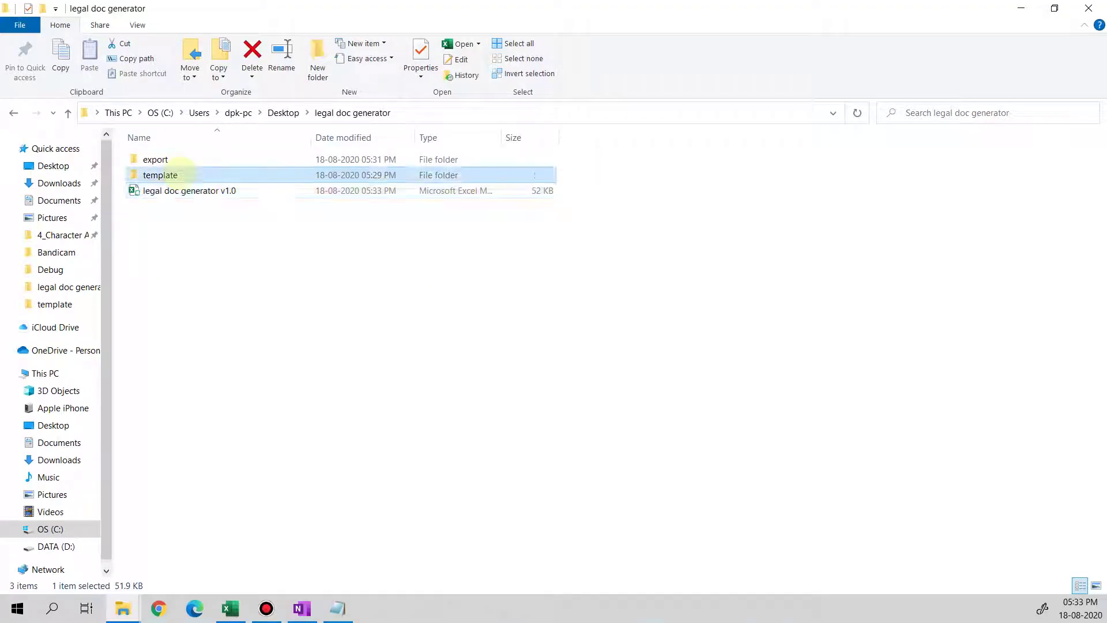
double_click(176, 174)
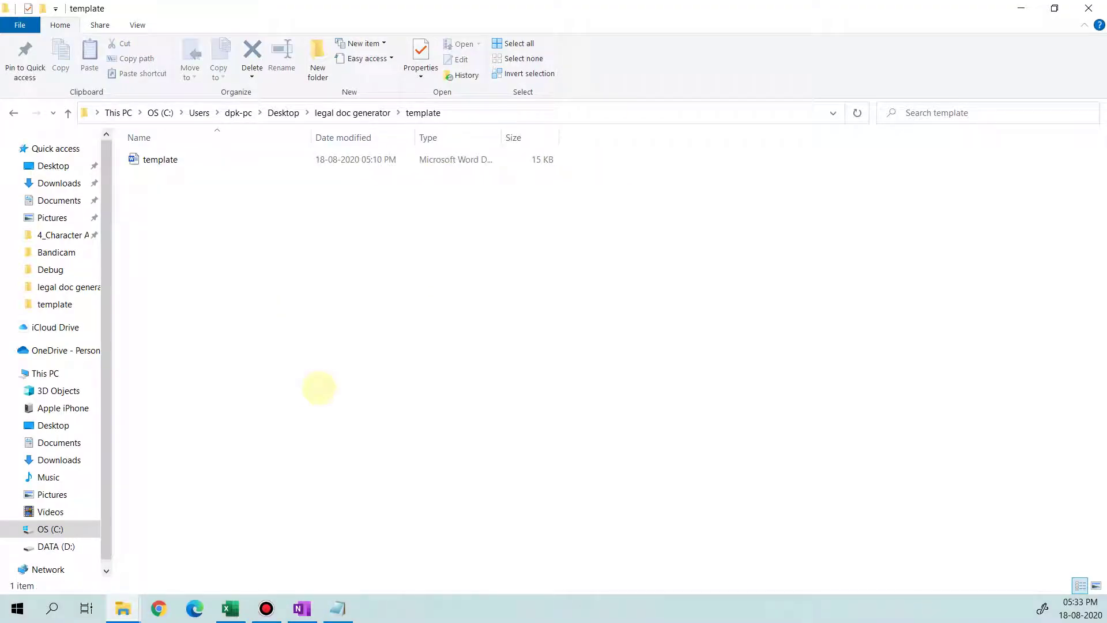
key(BackSpace)
key(Up)
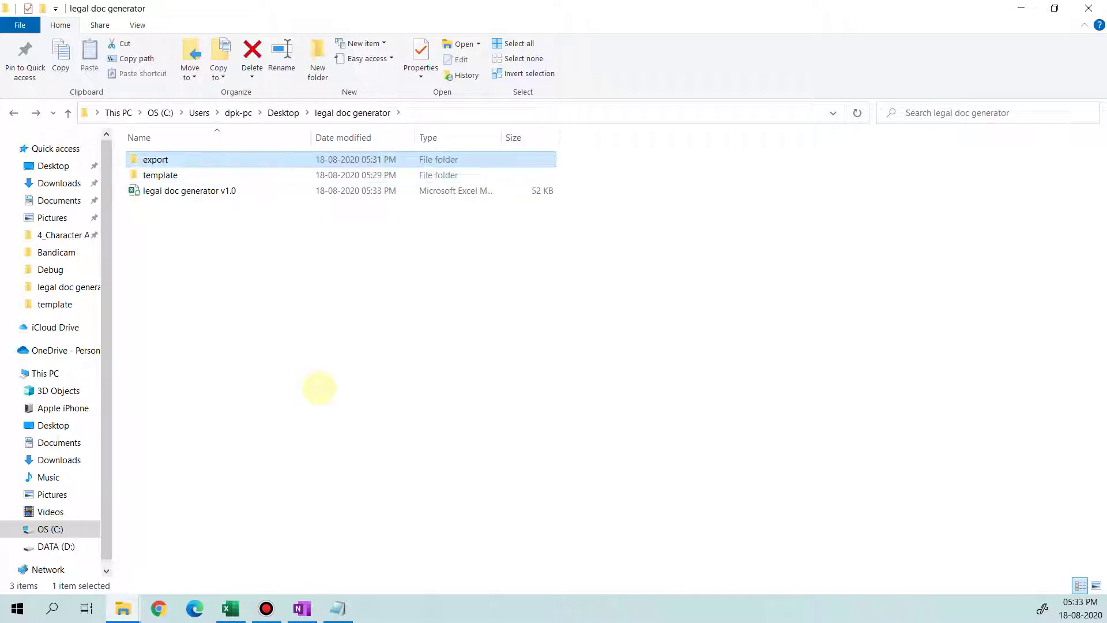
key(Return)
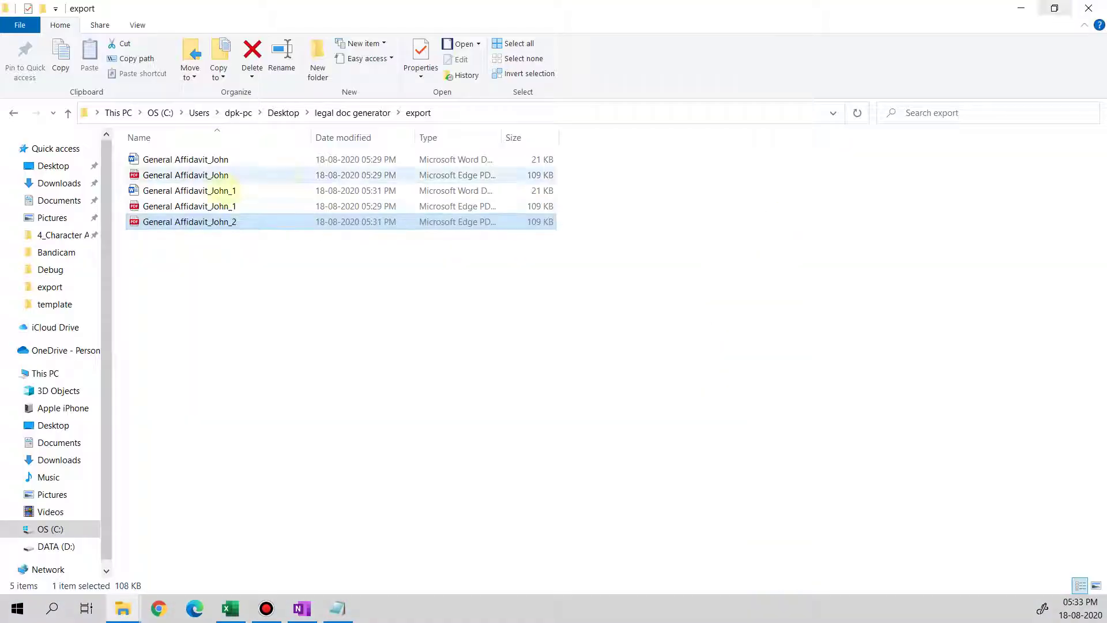
drag(266, 323, 178, 138)
key(Delete)
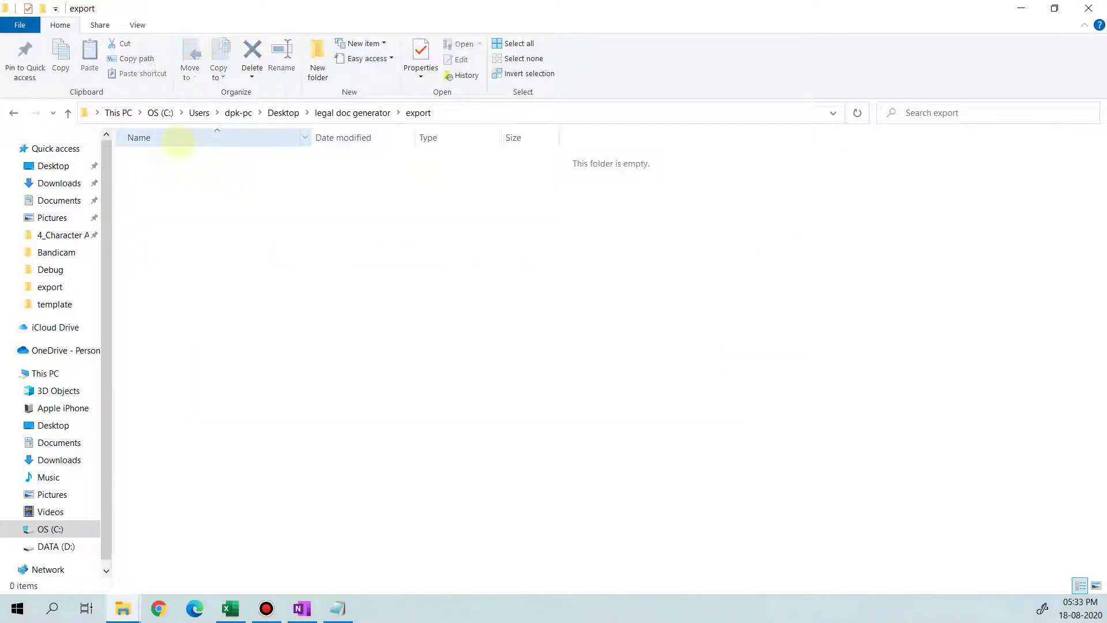
Open the template document from the template folder in Word
click(345, 113)
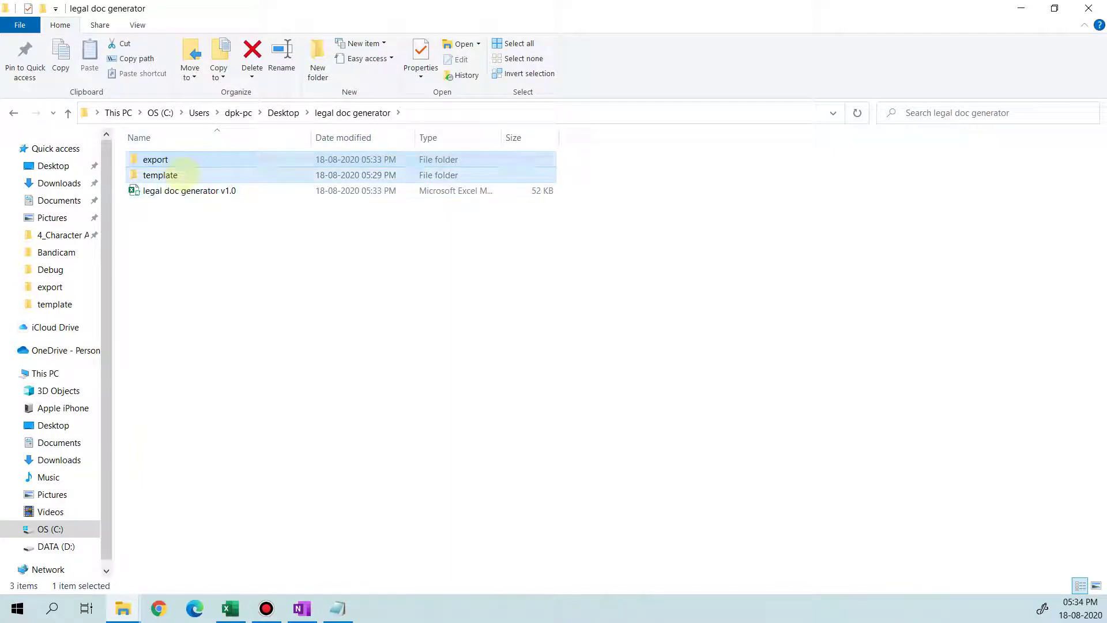
double_click(154, 173)
double_click(167, 160)
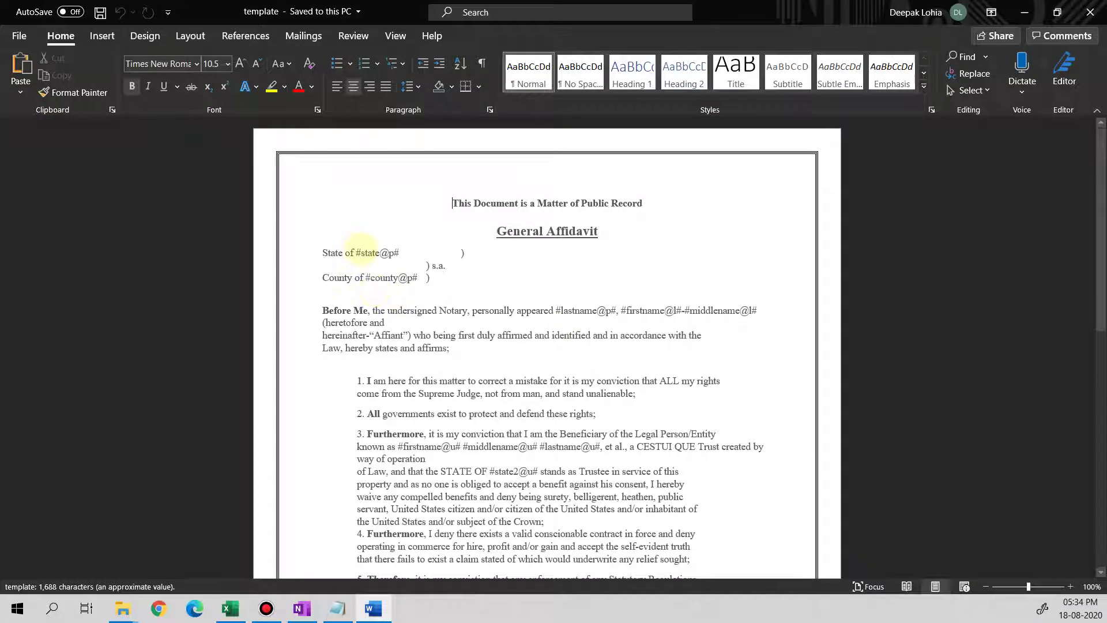
Highlight the #state@p# and #county@p# placeholders in the Word template
drag(356, 252, 417, 267)
scroll(362, 272, down, 1)
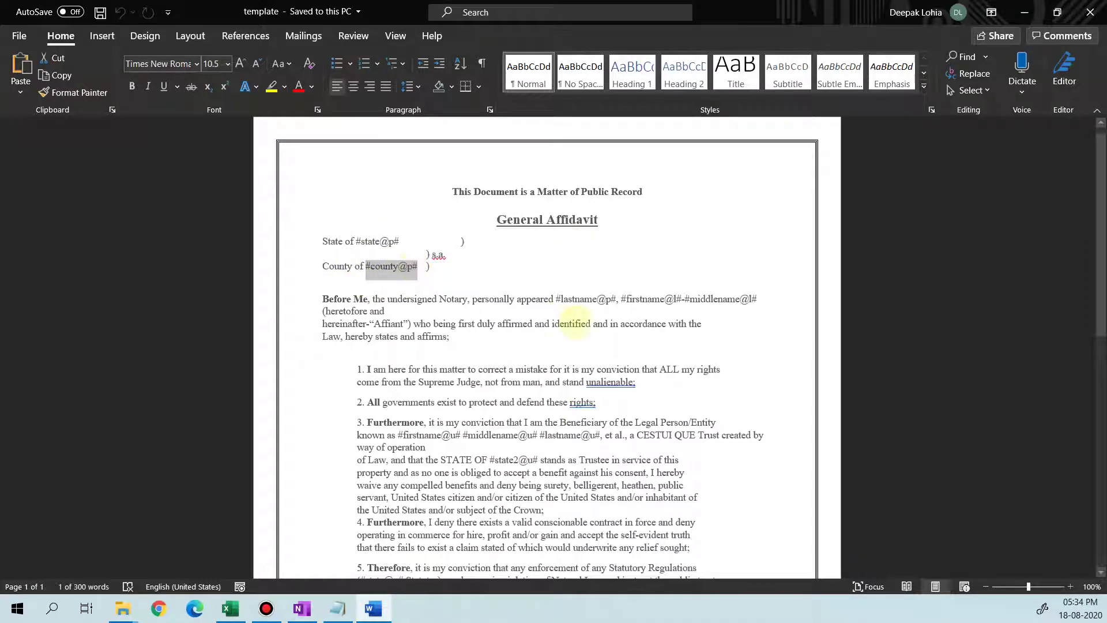
scroll(575, 326, down, 2)
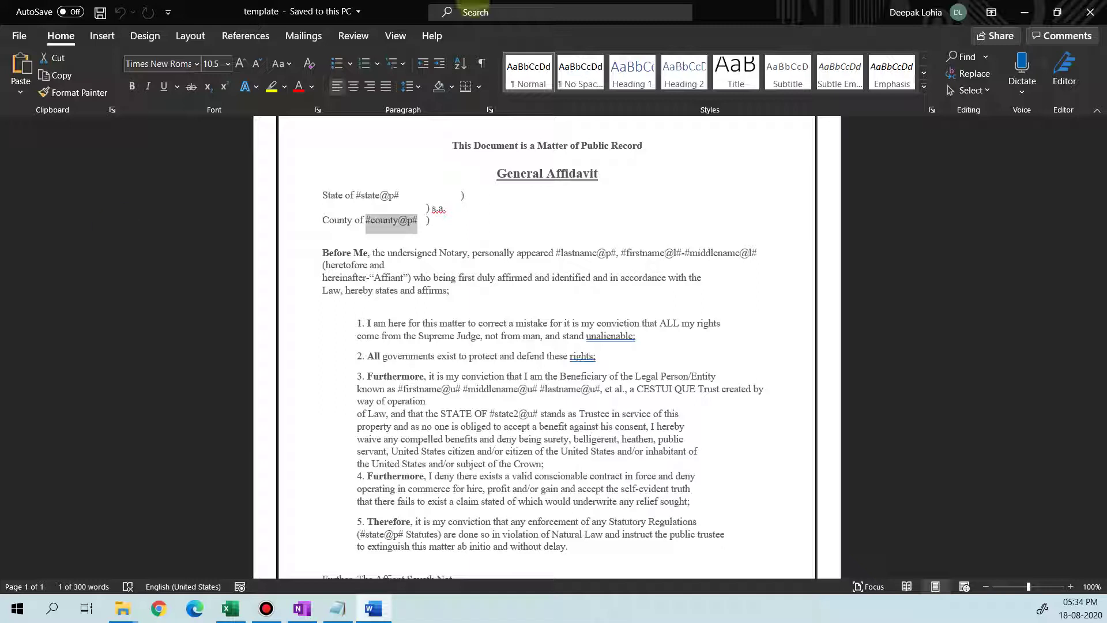
click(1034, 586)
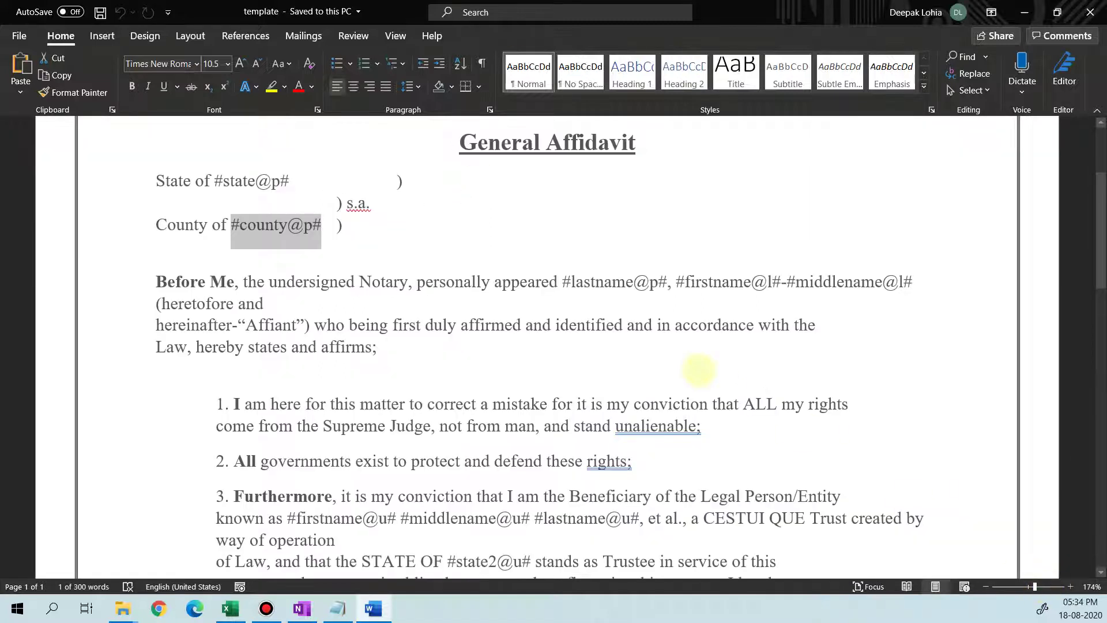
scroll(548, 346, up, 3)
click(279, 361)
drag(232, 363, 318, 364)
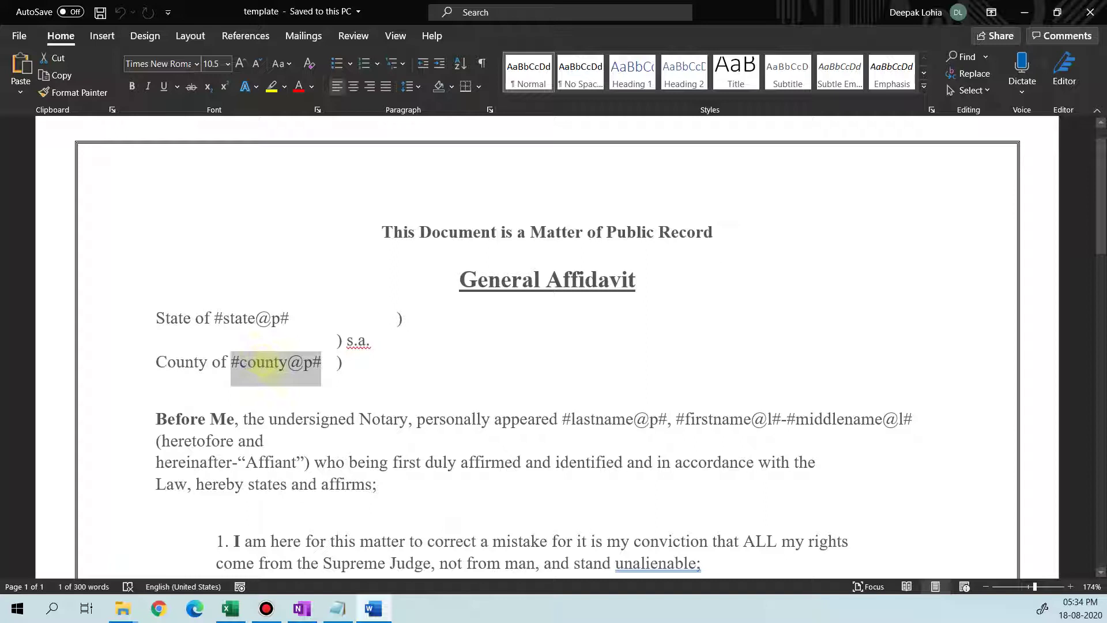
drag(214, 317, 291, 318)
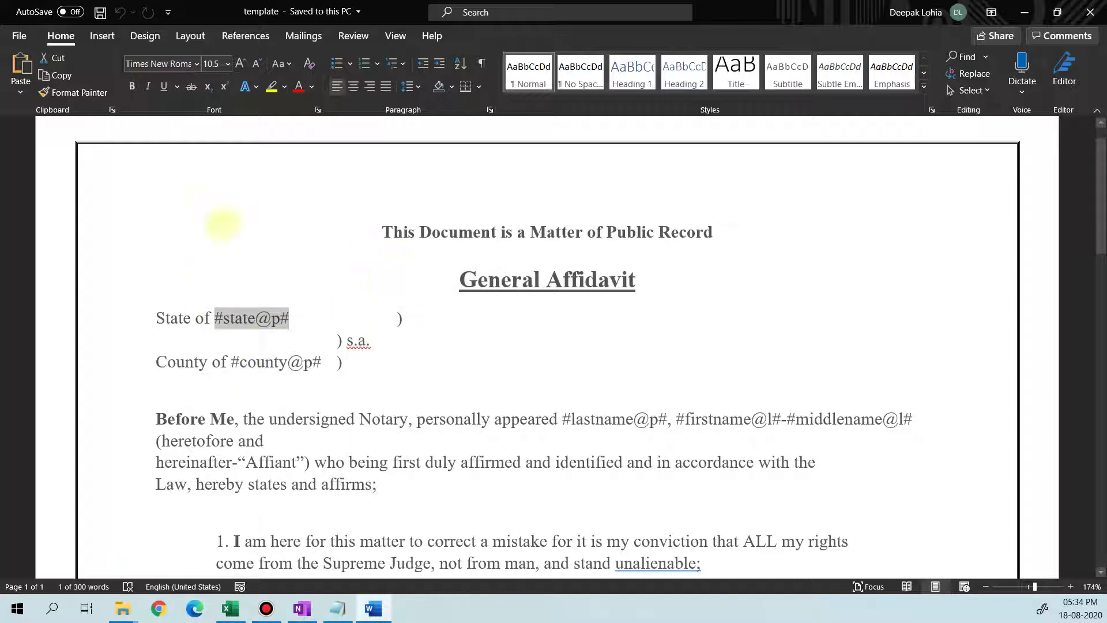
Point out the matching #firstName# and #lastName# column headers in the Excel generator
key(alt+Tab)
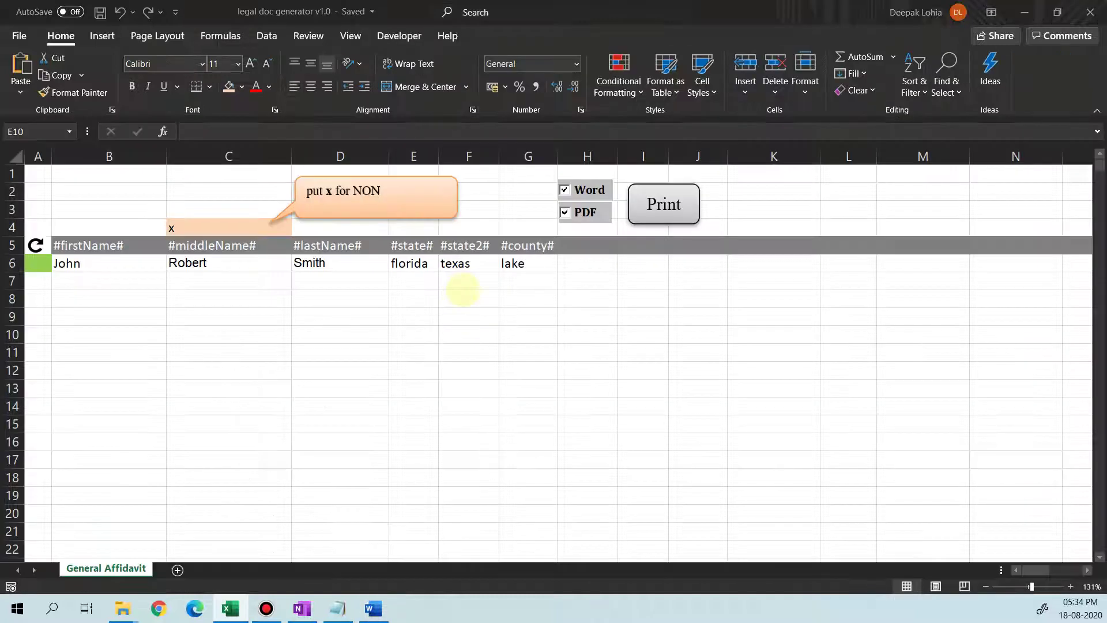
click(92, 245)
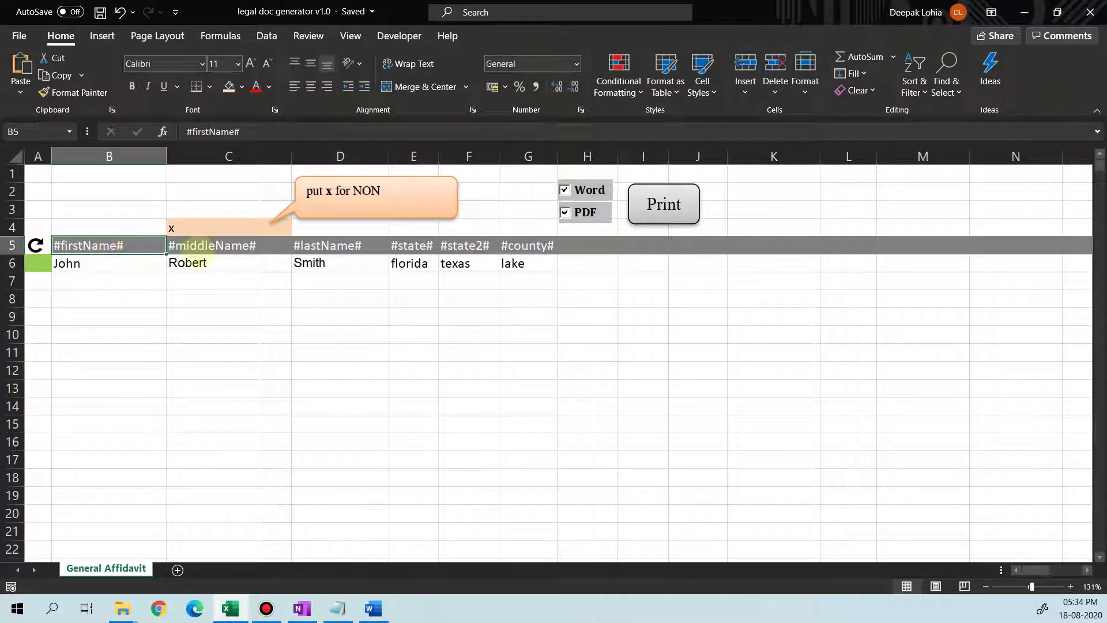
click(341, 245)
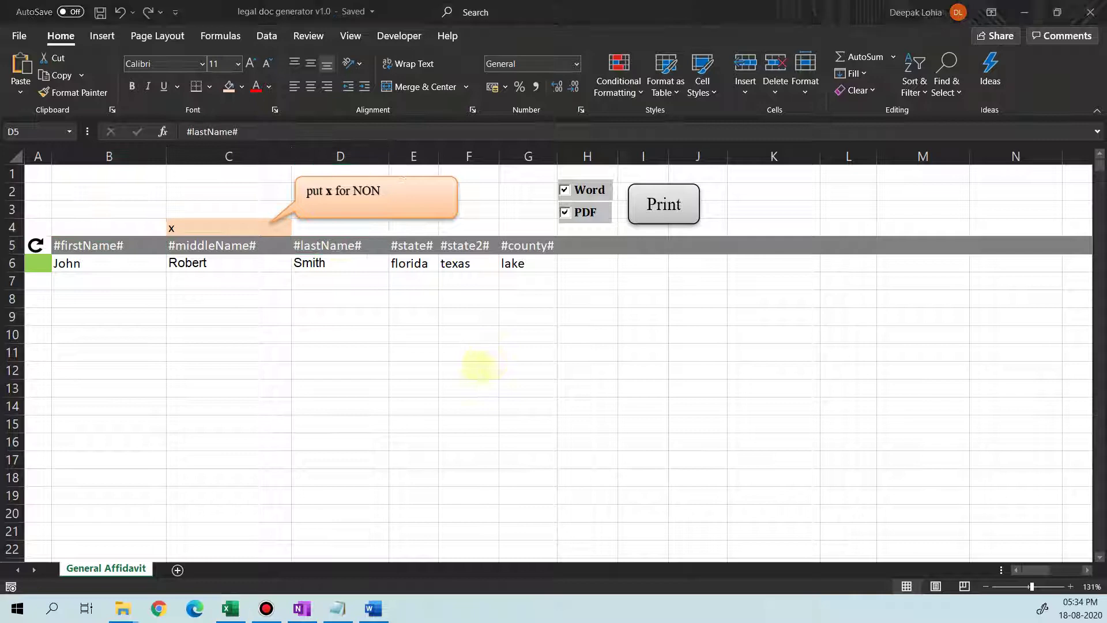
key(alt+Tab)
Highlight the #lastname@p# and first/middle name tags, comparing with the John cell in Excel
scroll(526, 408, down, 3)
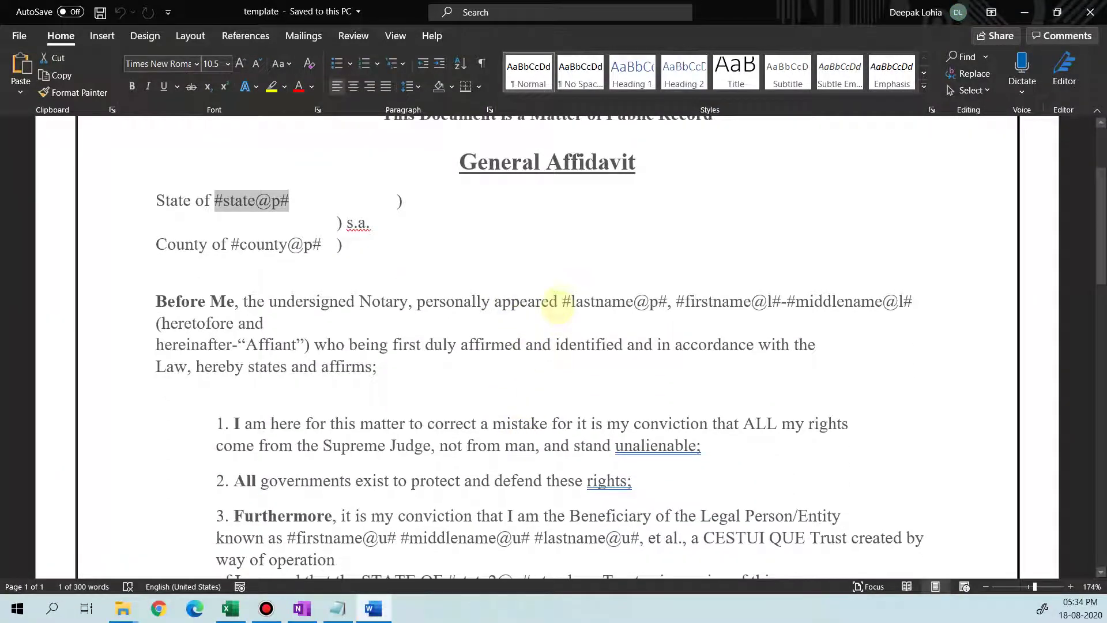
drag(673, 301, 911, 300)
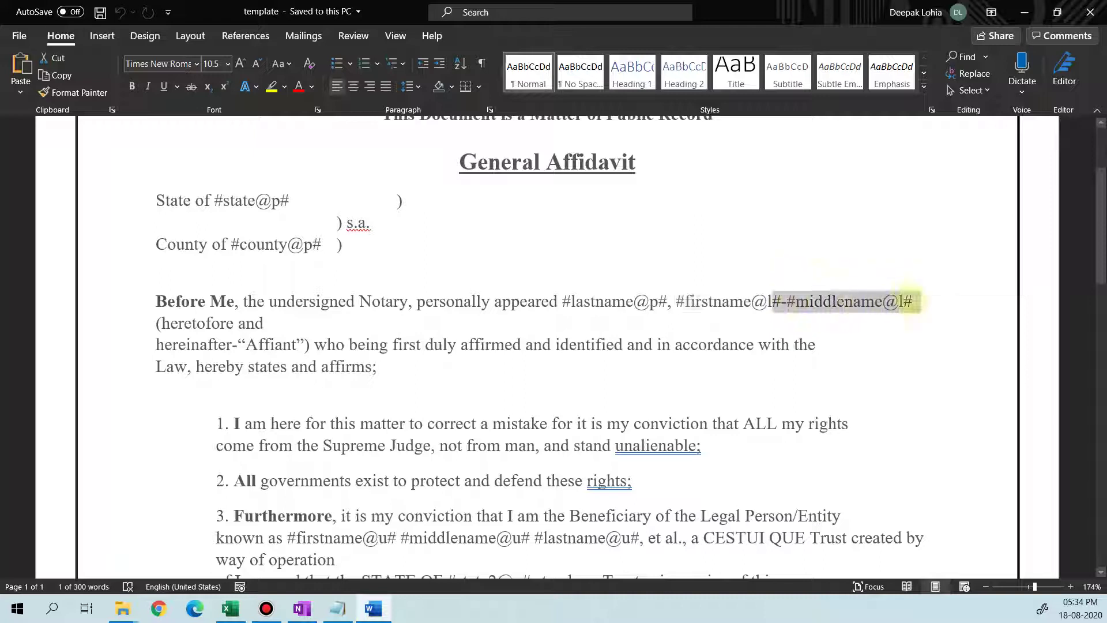
drag(564, 301, 770, 300)
click(653, 301)
click(769, 298)
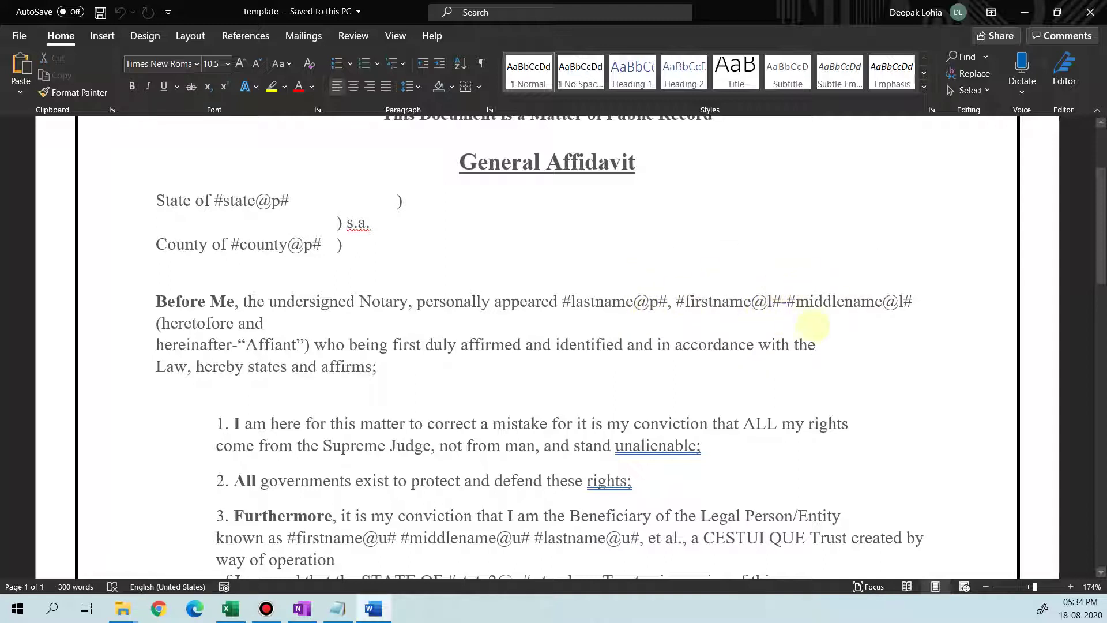
key(alt+Tab)
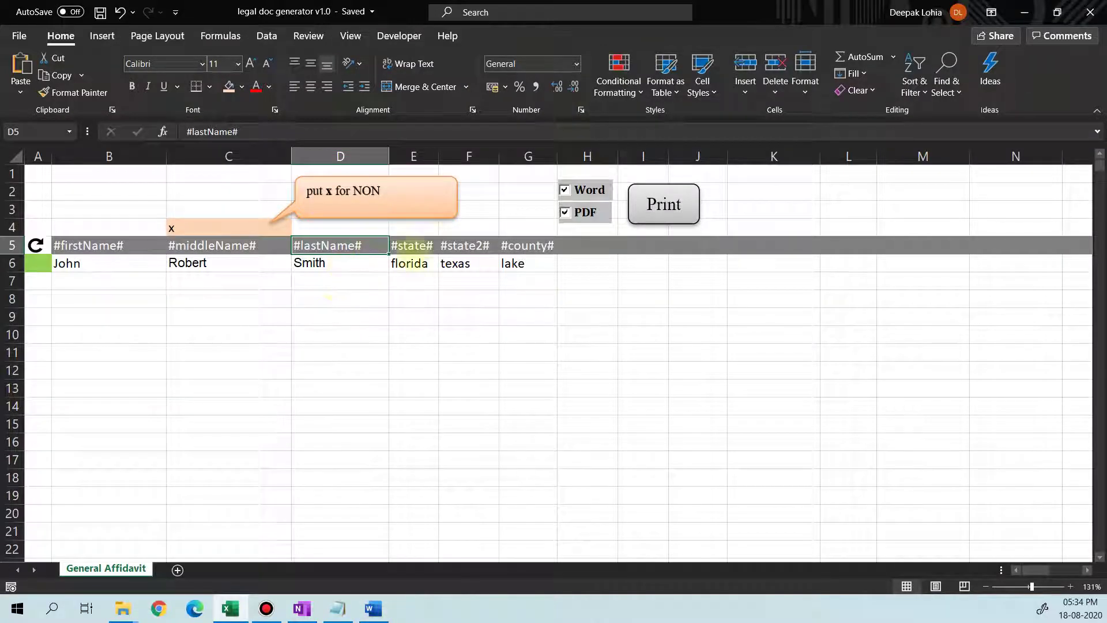
click(127, 266)
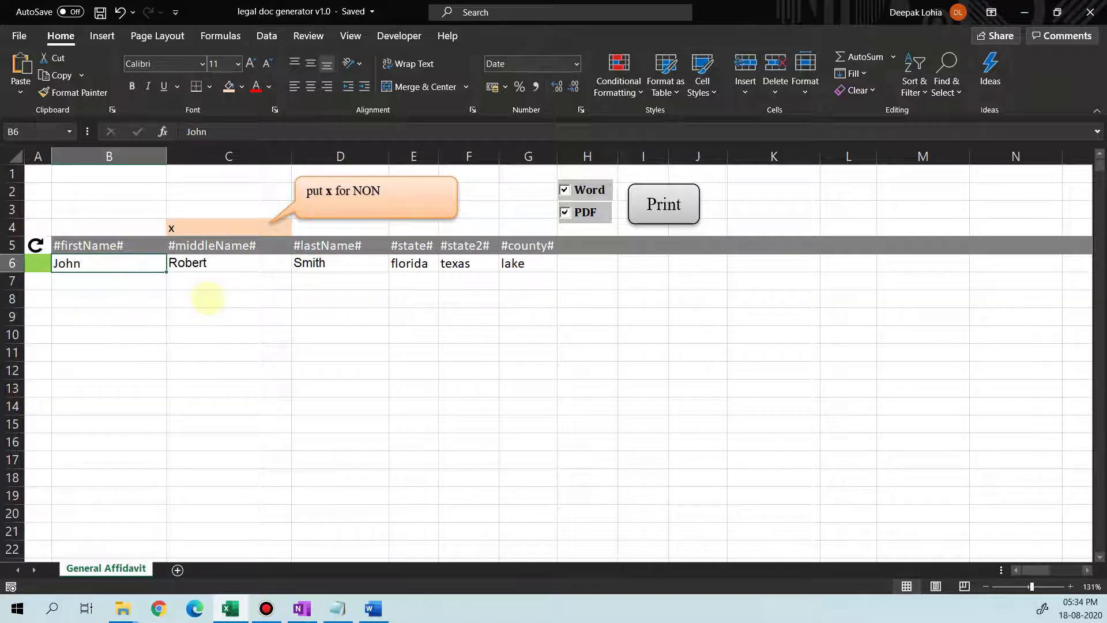
key(alt+Tab)
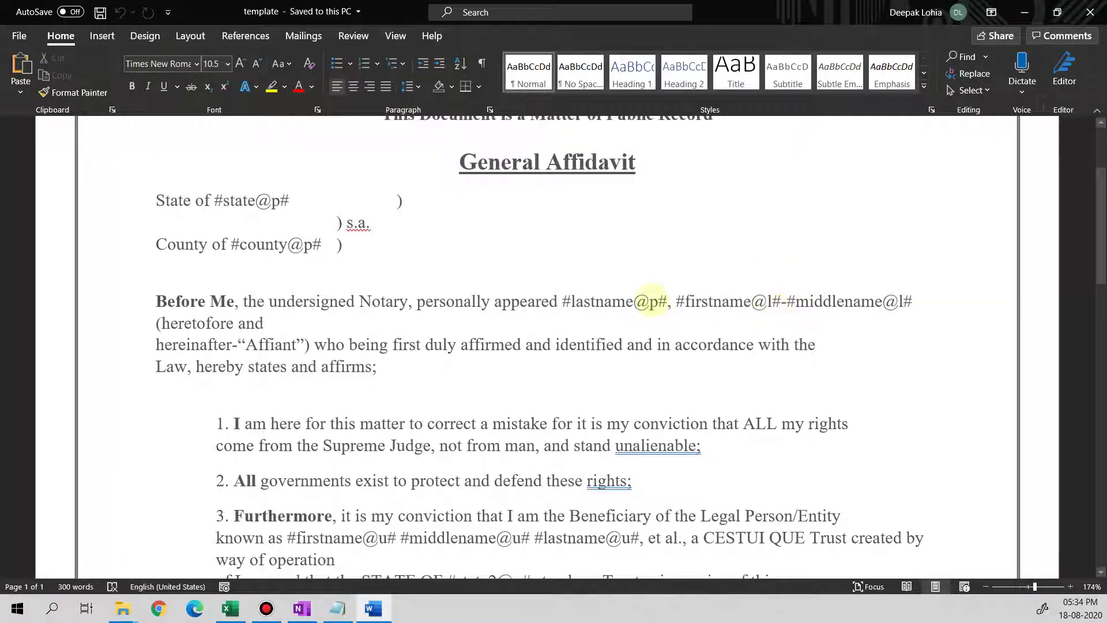
Highlight the @p and @l case codes in the name and #county@p# tags
double_click(649, 302)
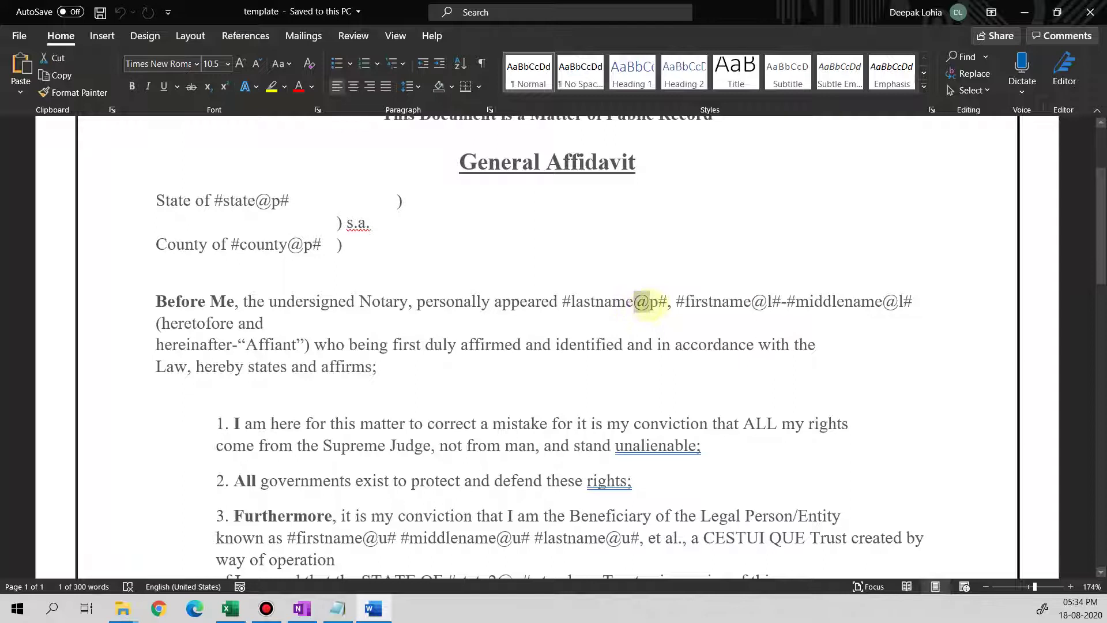
click(759, 302)
drag(759, 301, 770, 304)
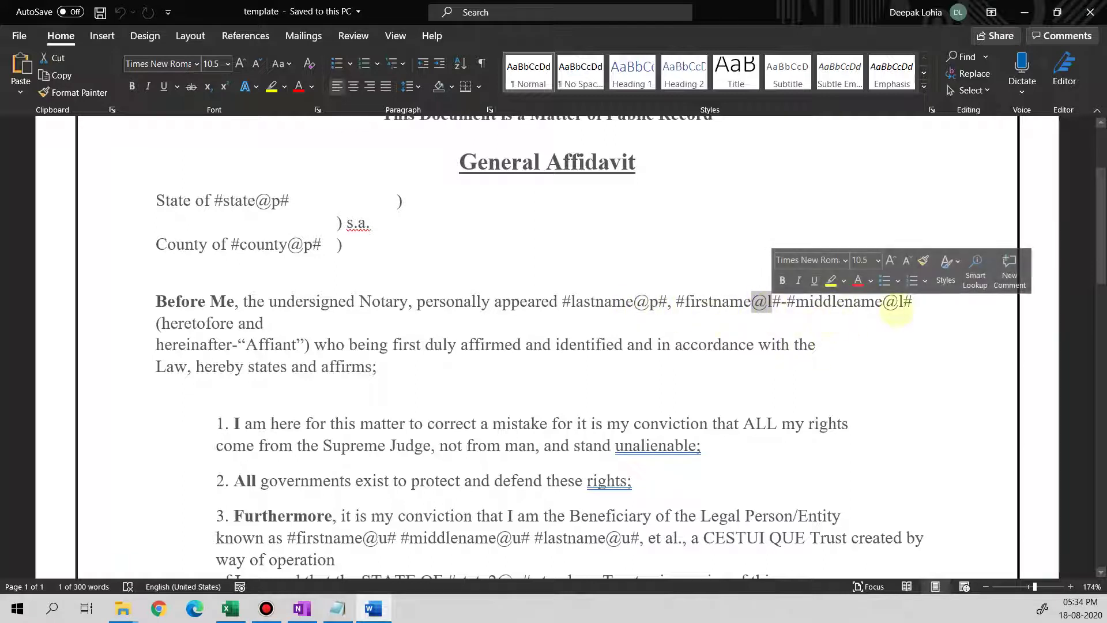
drag(883, 303, 903, 303)
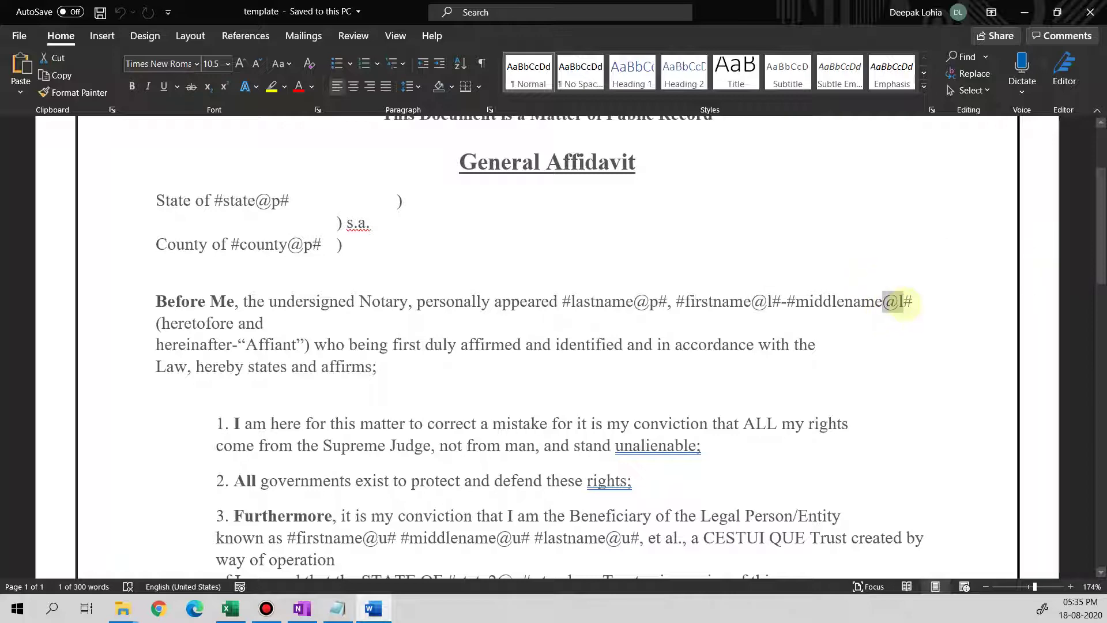
drag(302, 245, 313, 246)
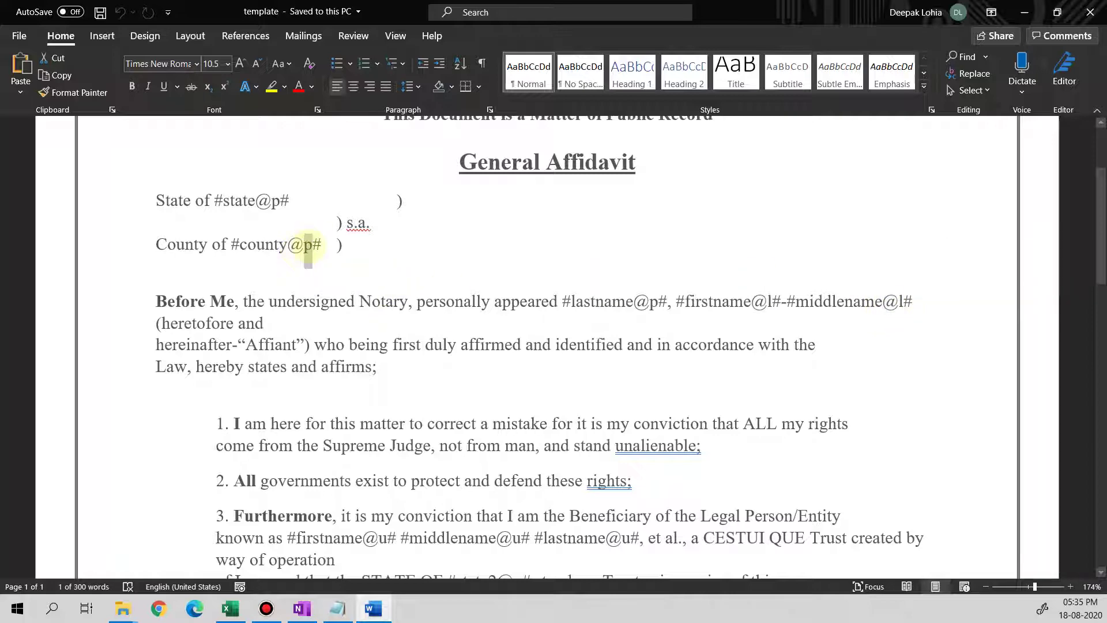
Highlight the @u codes in #middlename@u# and #firstname@u#, then close the template
scroll(635, 429, down, 4)
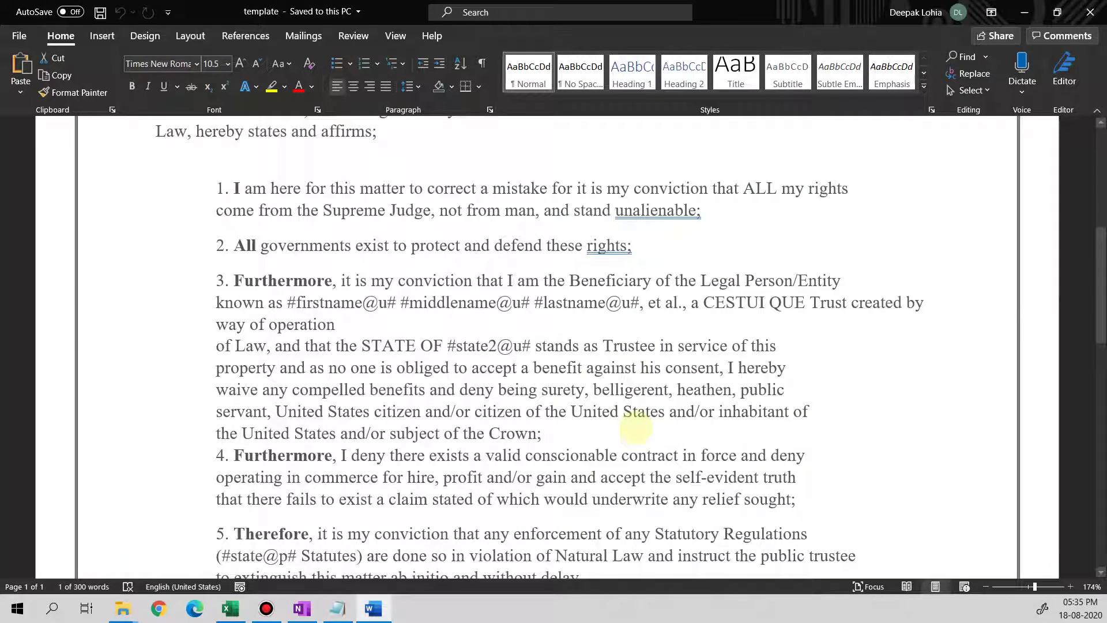
scroll(634, 427, down, 1)
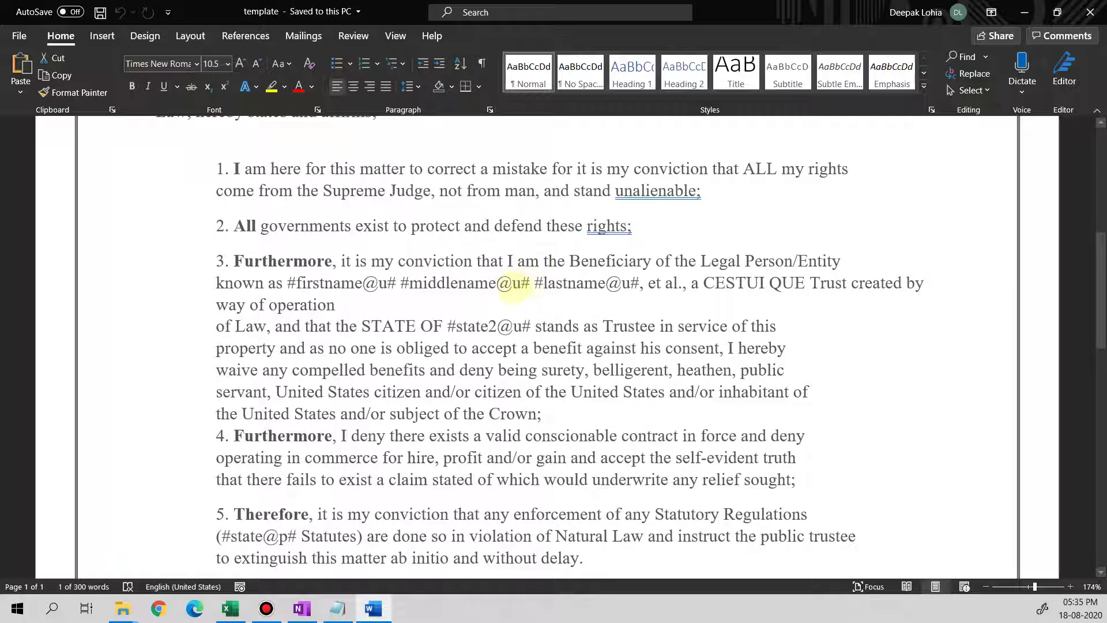
drag(521, 283, 495, 283)
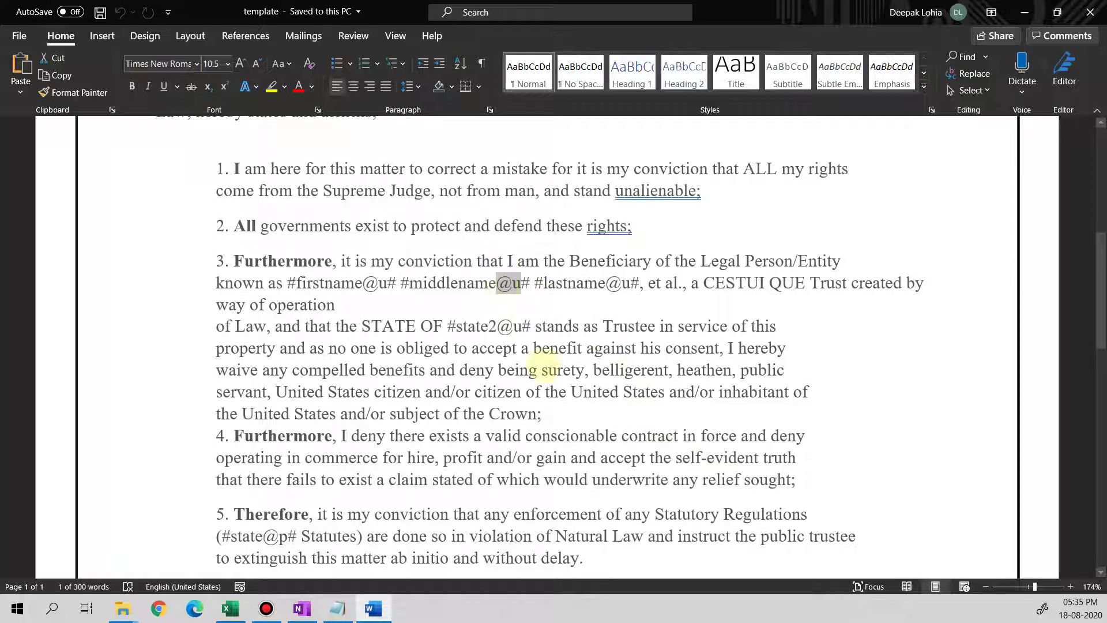
scroll(542, 367, up, 1)
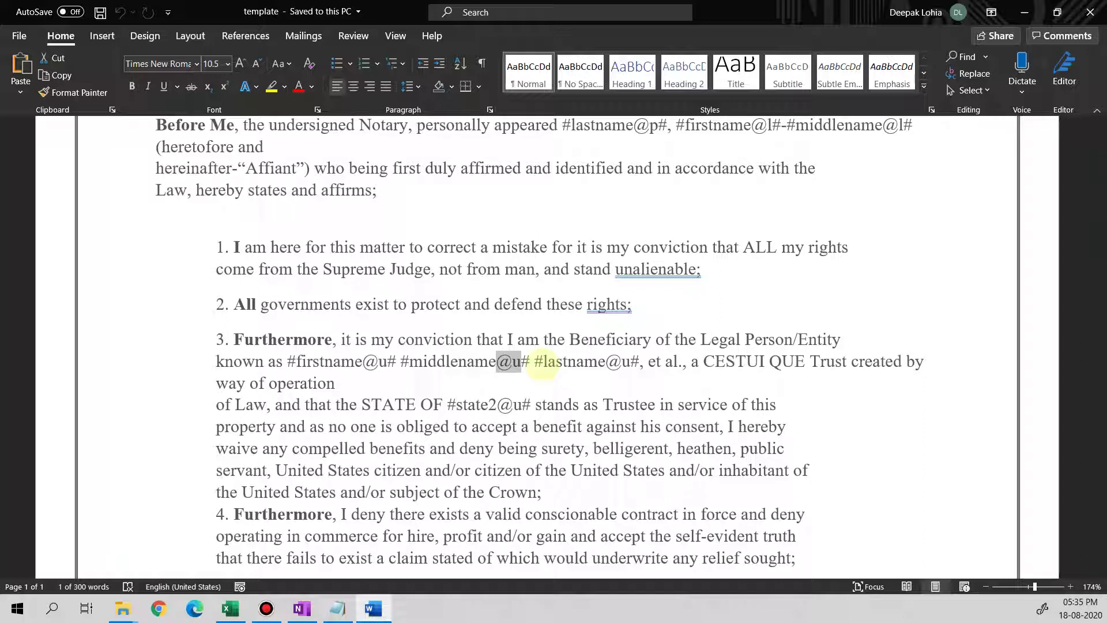
scroll(403, 323, down, 1)
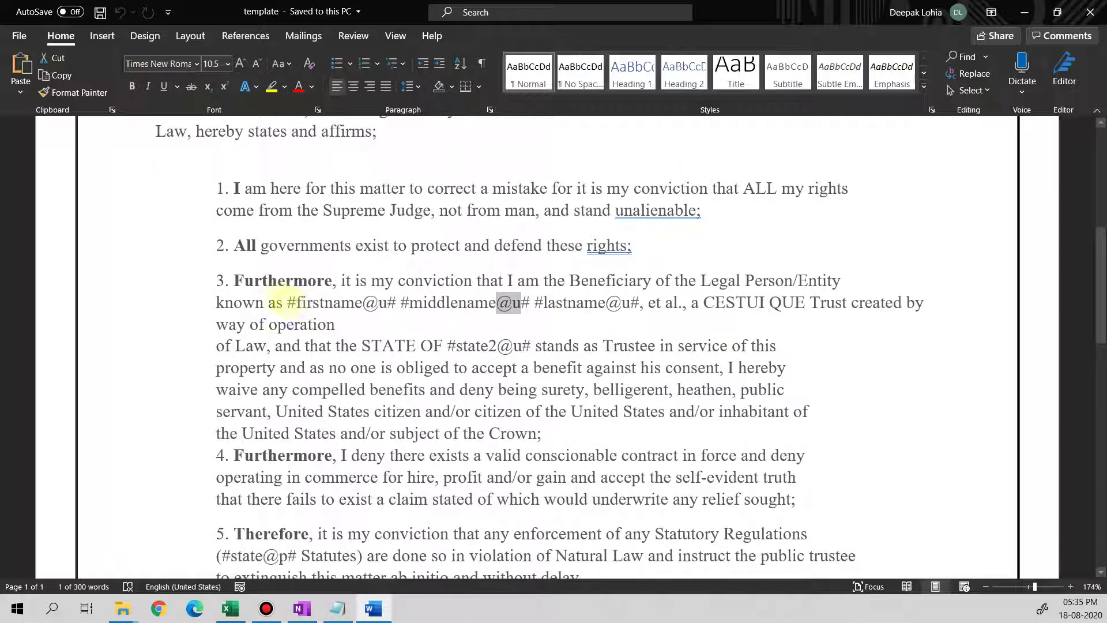
drag(287, 303, 388, 303)
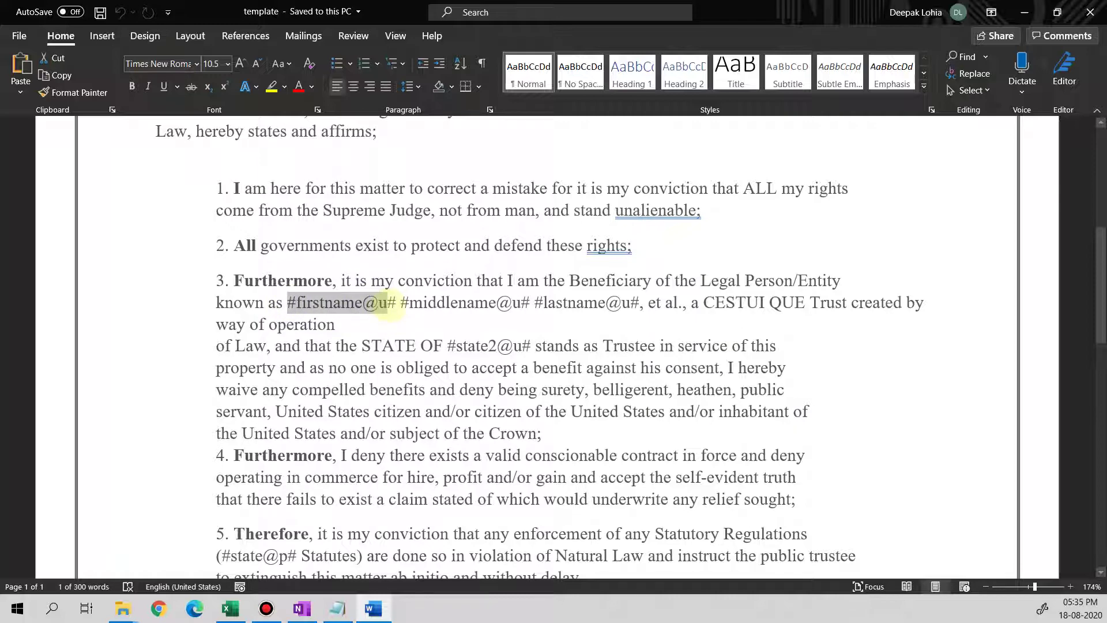
scroll(514, 230, down, 7)
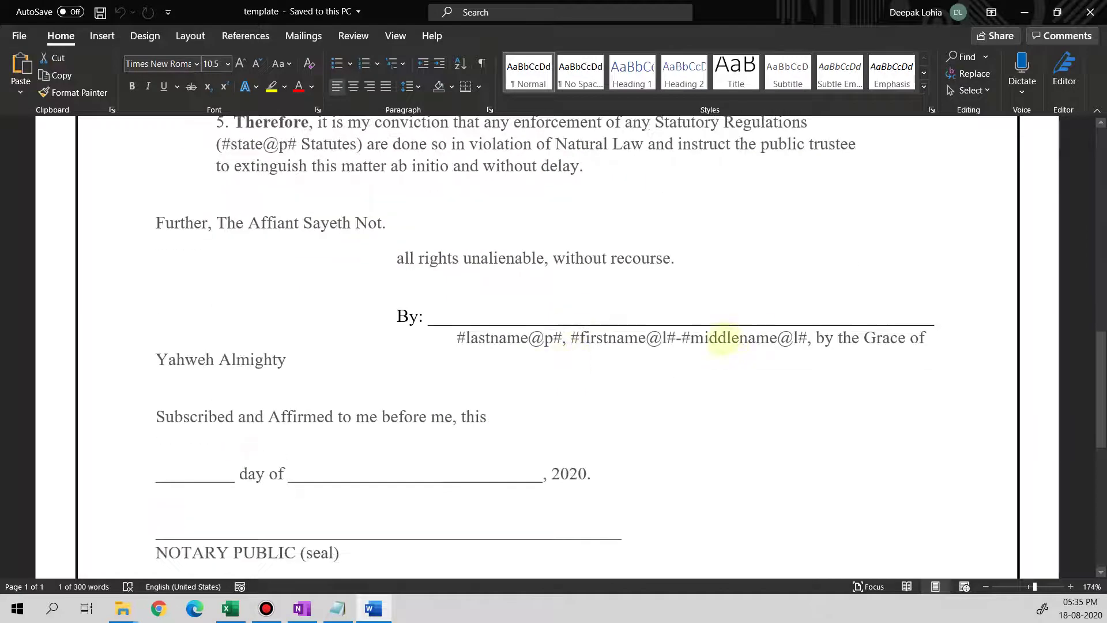
mouse_move(672, 337)
mouse_down()
mouse_move(571, 339)
mouse_move(664, 339)
mouse_up()
click(748, 337)
scroll(632, 349, down, 2)
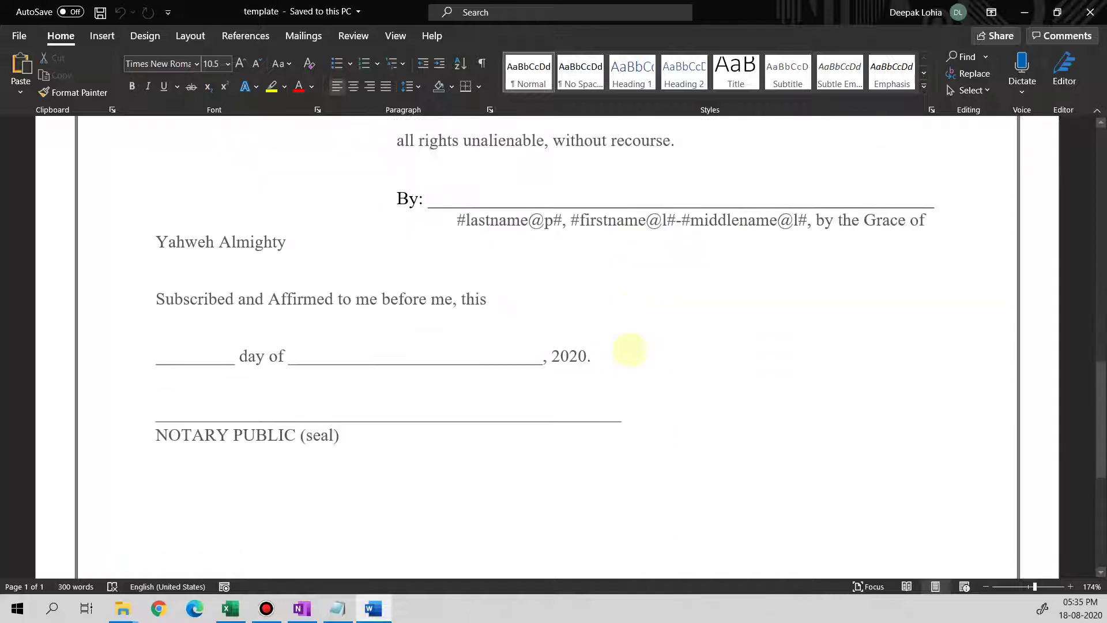
click(1090, 11)
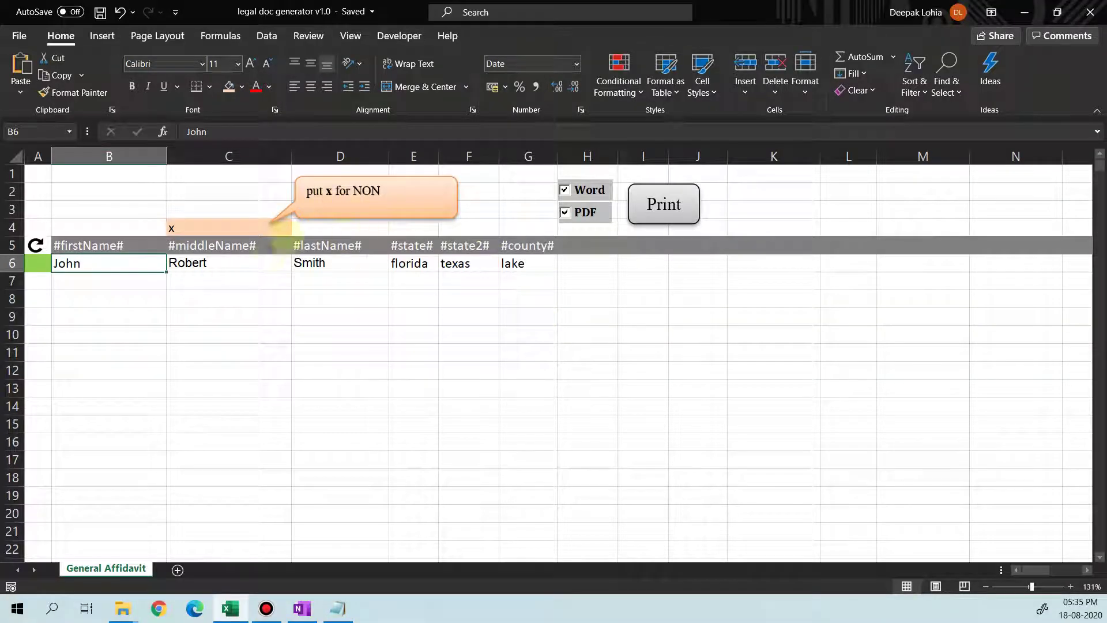
Copy the John record from row 6 into row 7
drag(115, 264, 513, 265)
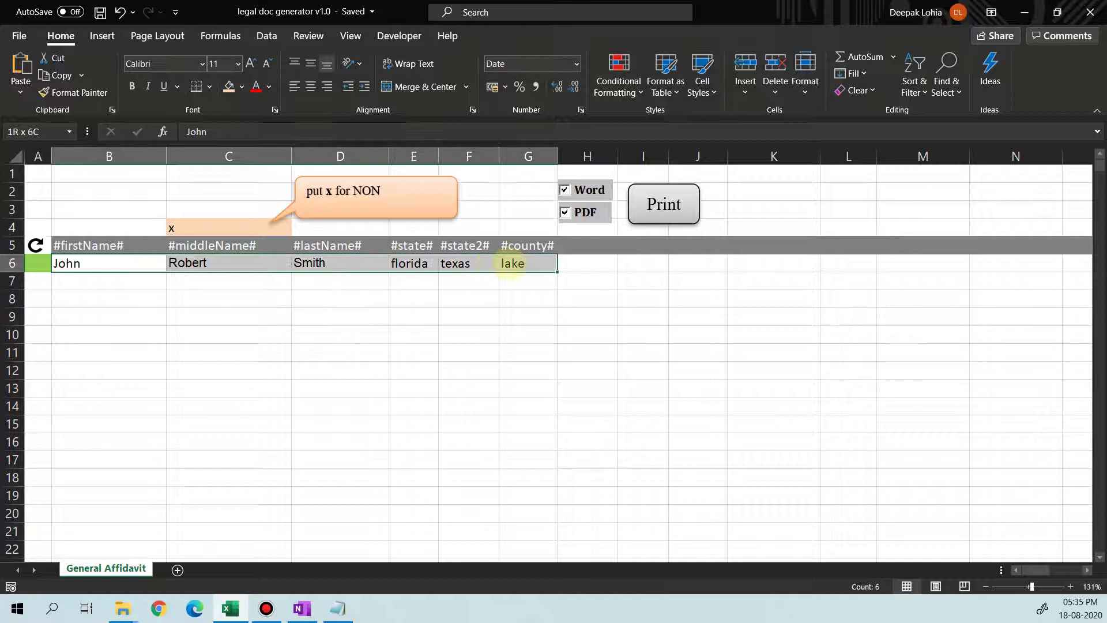
key(ctrl+c)
click(119, 283)
key(ctrl+v)
Enter mike as the first name and pike as the last name in row 7
click(248, 281)
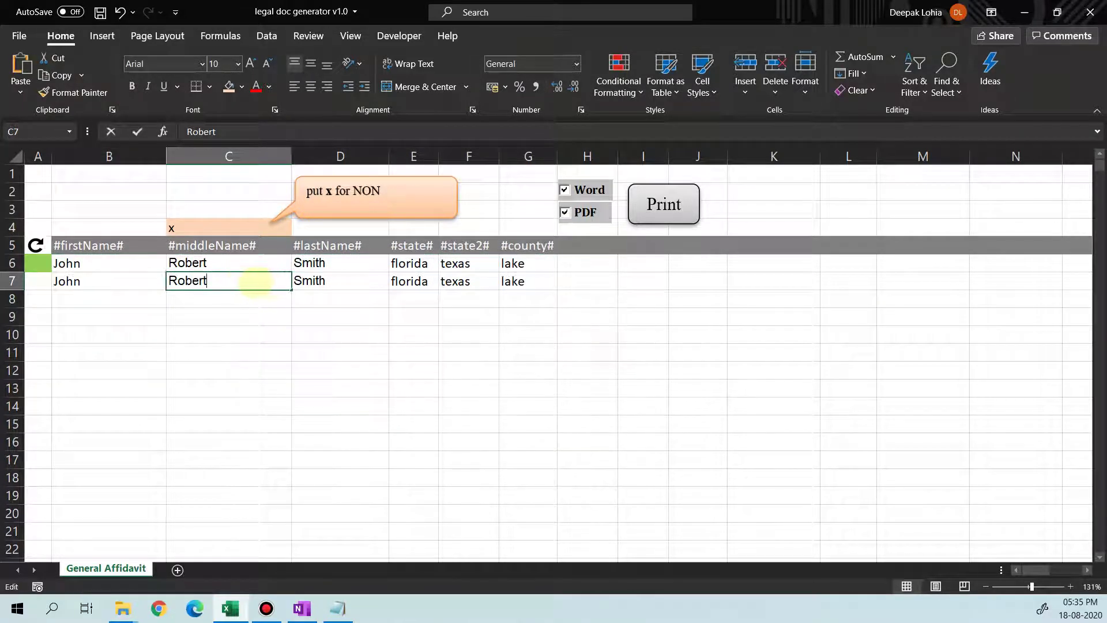
double_click(248, 281)
drag(248, 281, 107, 282)
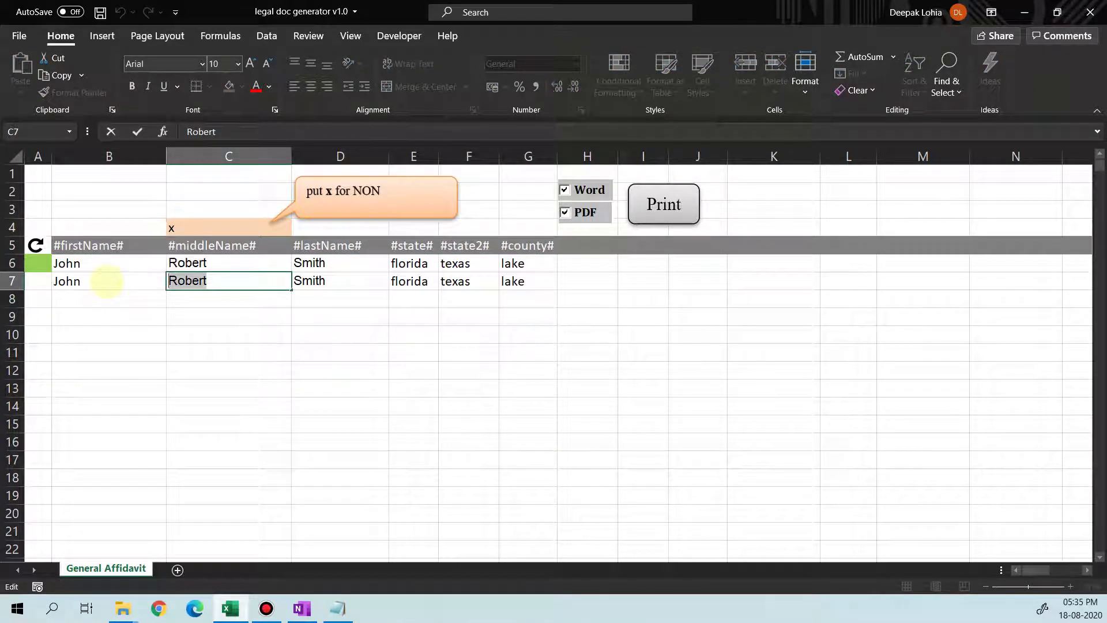
text(Jike)
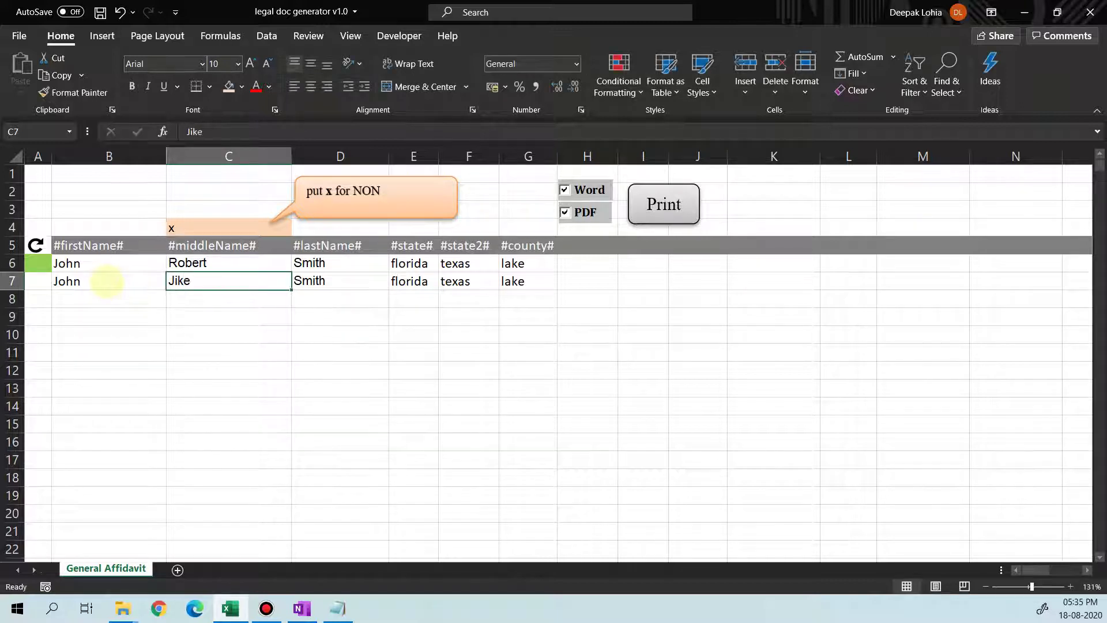
click(106, 281)
text(mike)
key(Tab)
key(Tab)
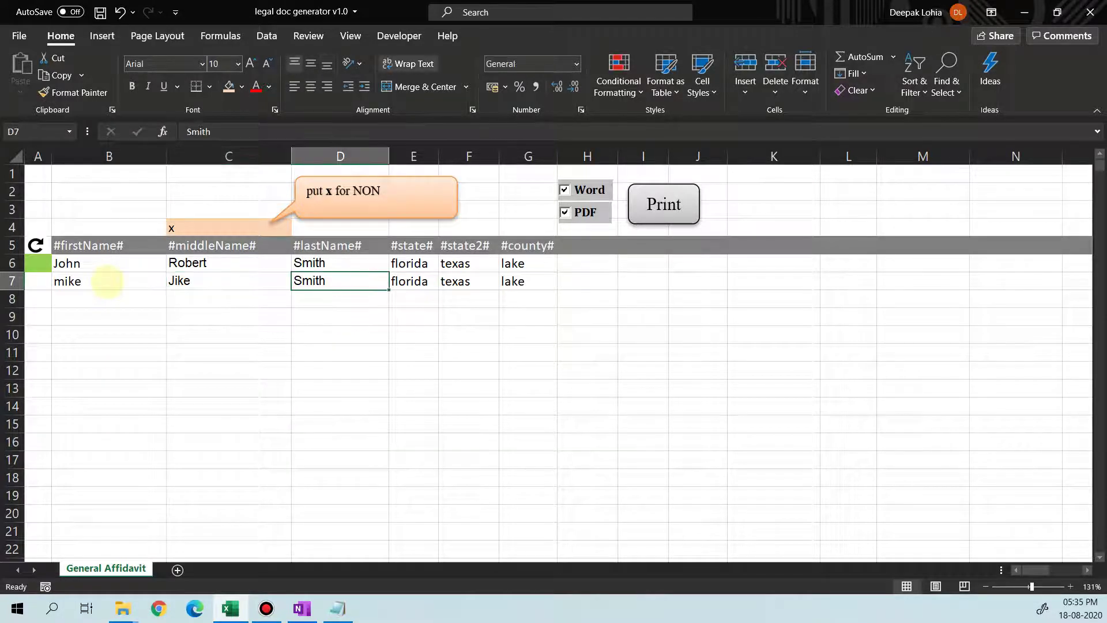
text(pike)
key(Return)
Clear the middle name from C7 and select the C4 flag cell
key(Up)
key(Left)
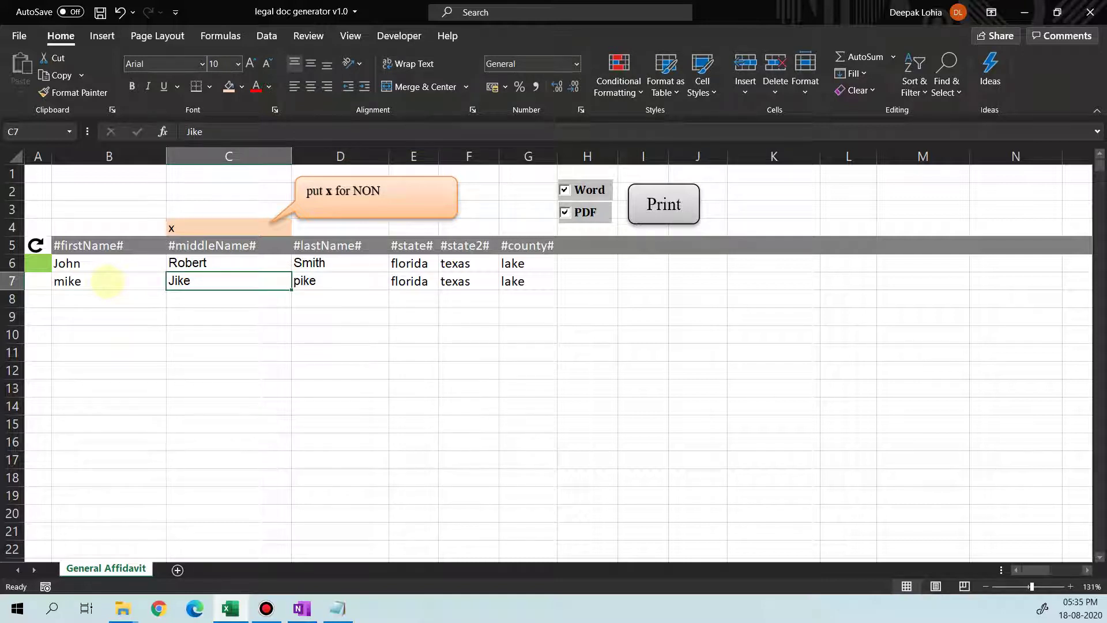
key(Delete)
key(Return)
key(Up)
click(231, 231)
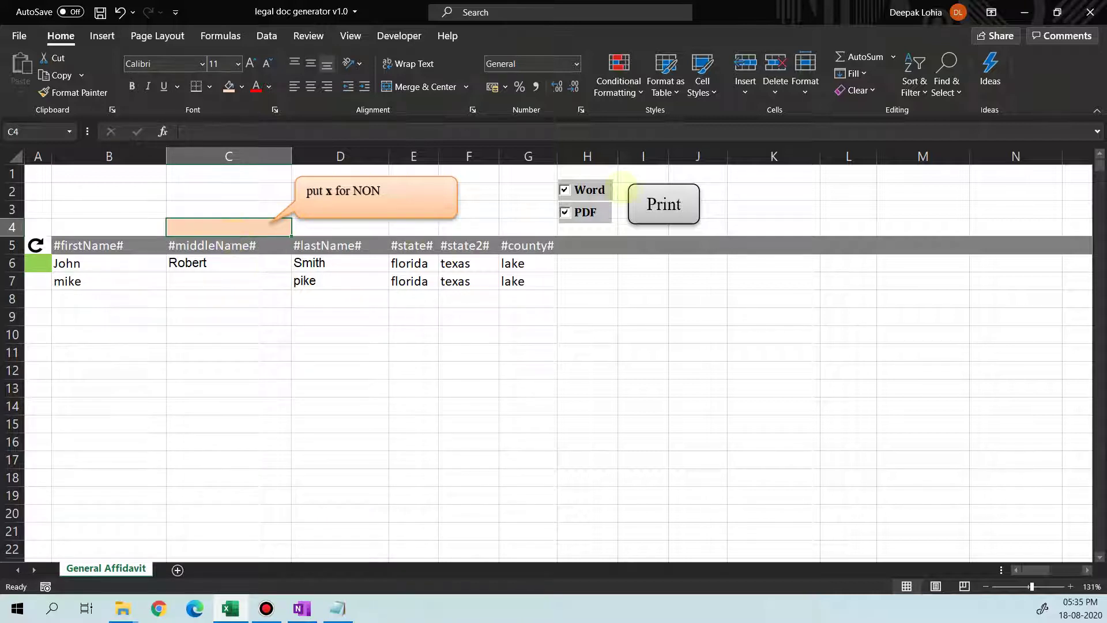
Try generating, dismiss the missing-values error, and enter x in C4
click(666, 205)
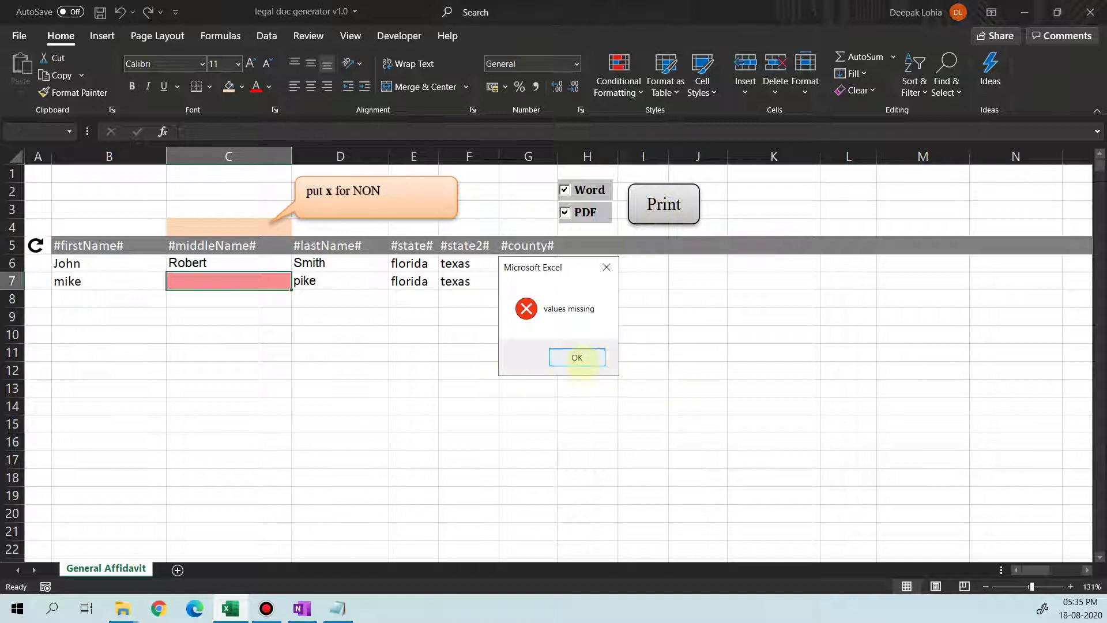
click(576, 358)
click(240, 228)
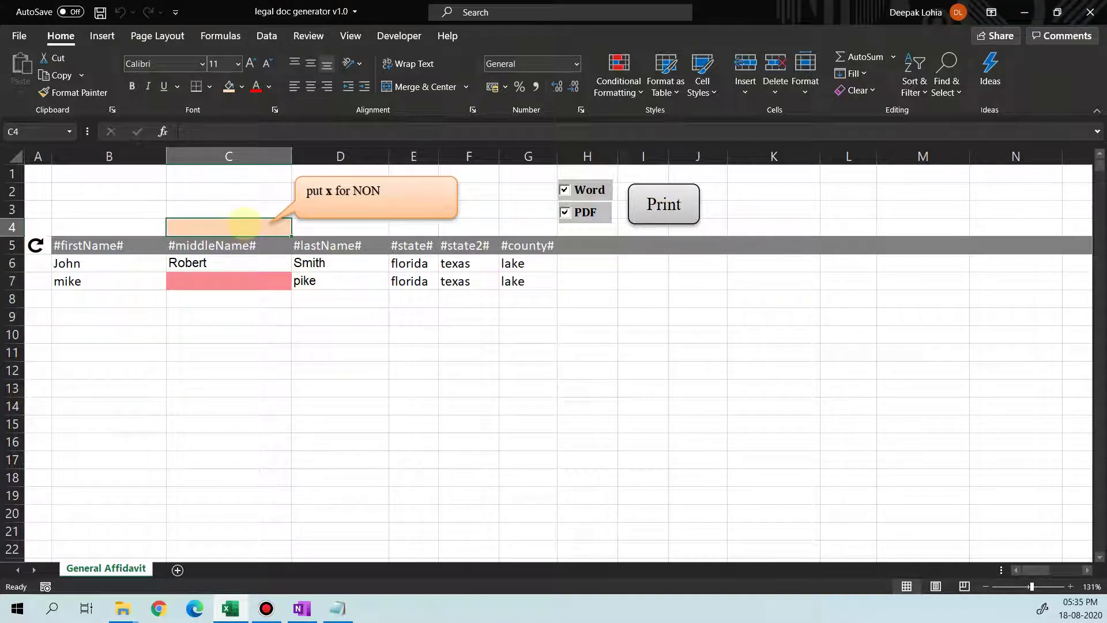
text(x)
Shrink the NON MANDATORY FIELDS callout font one size and confirm the Done message
click(449, 214)
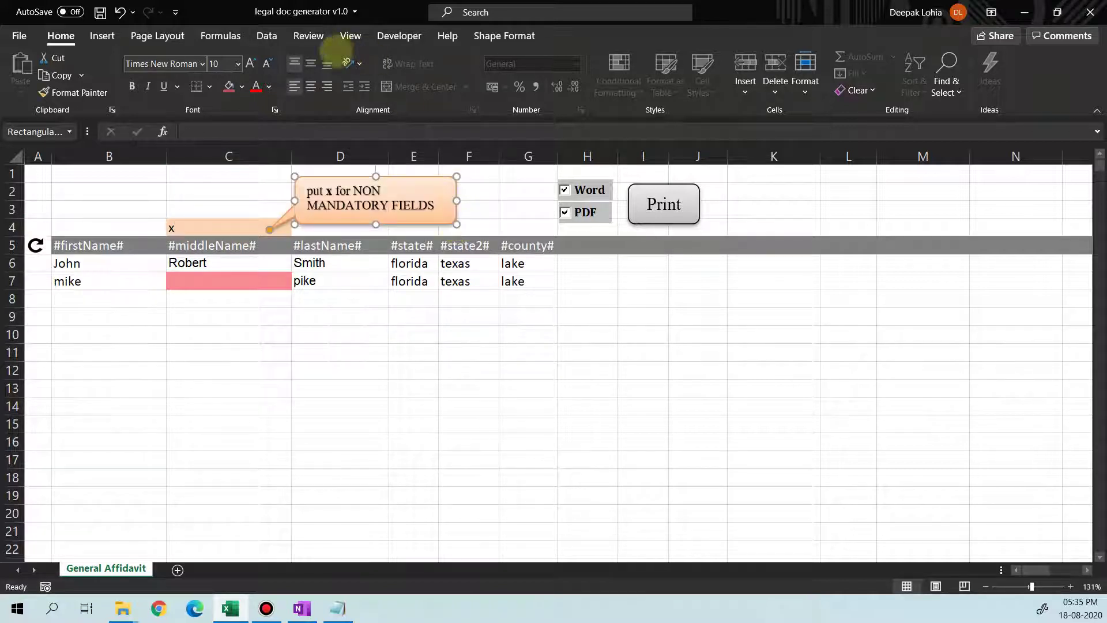
click(267, 63)
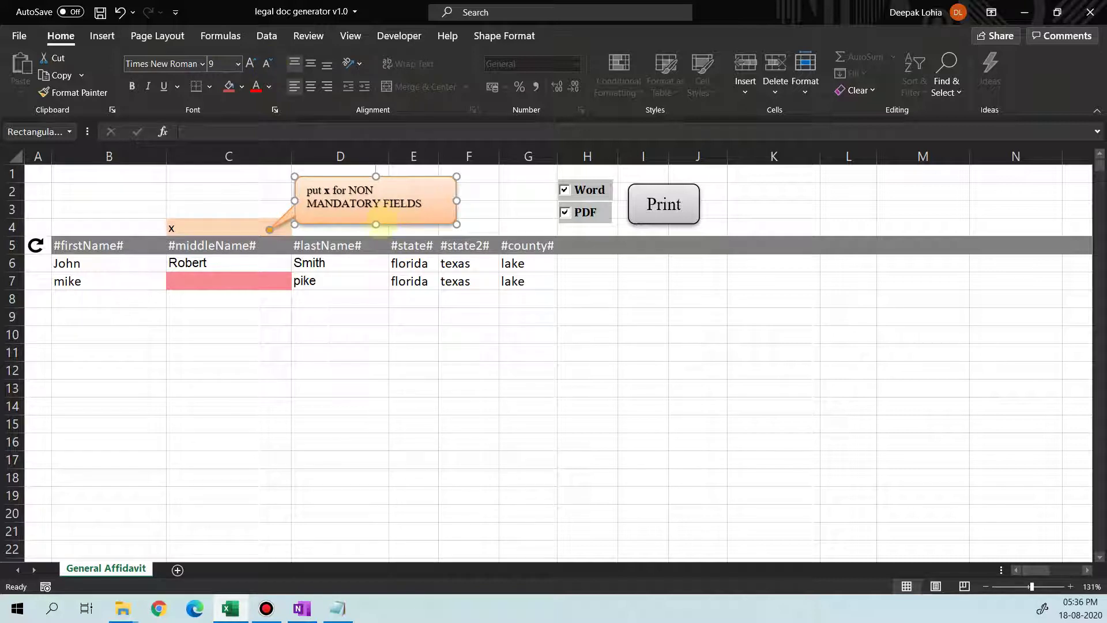
click(217, 226)
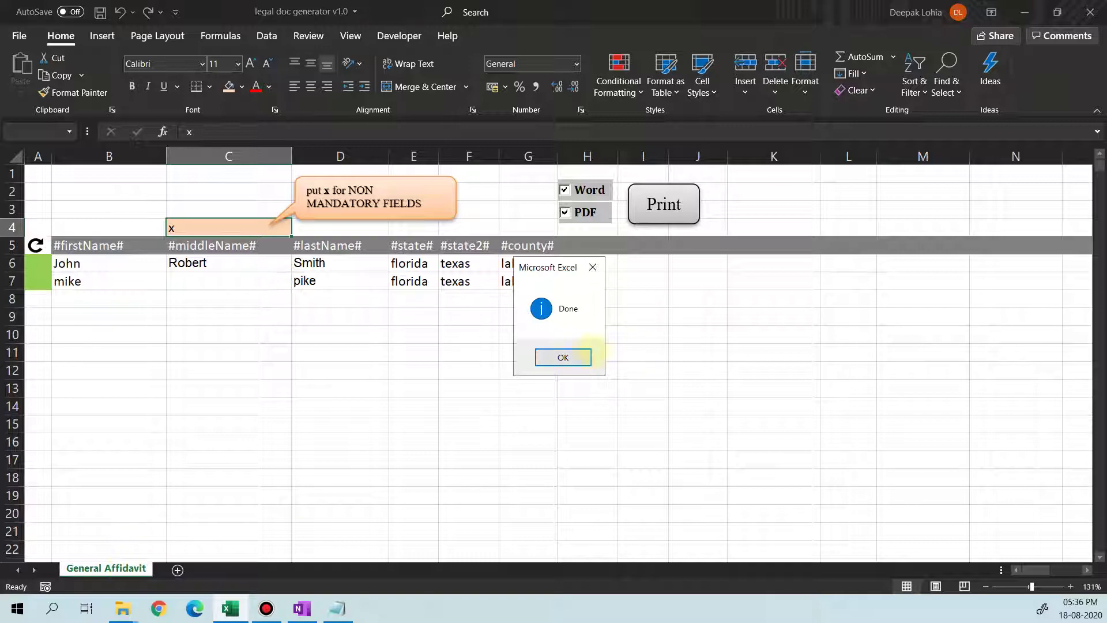
click(583, 355)
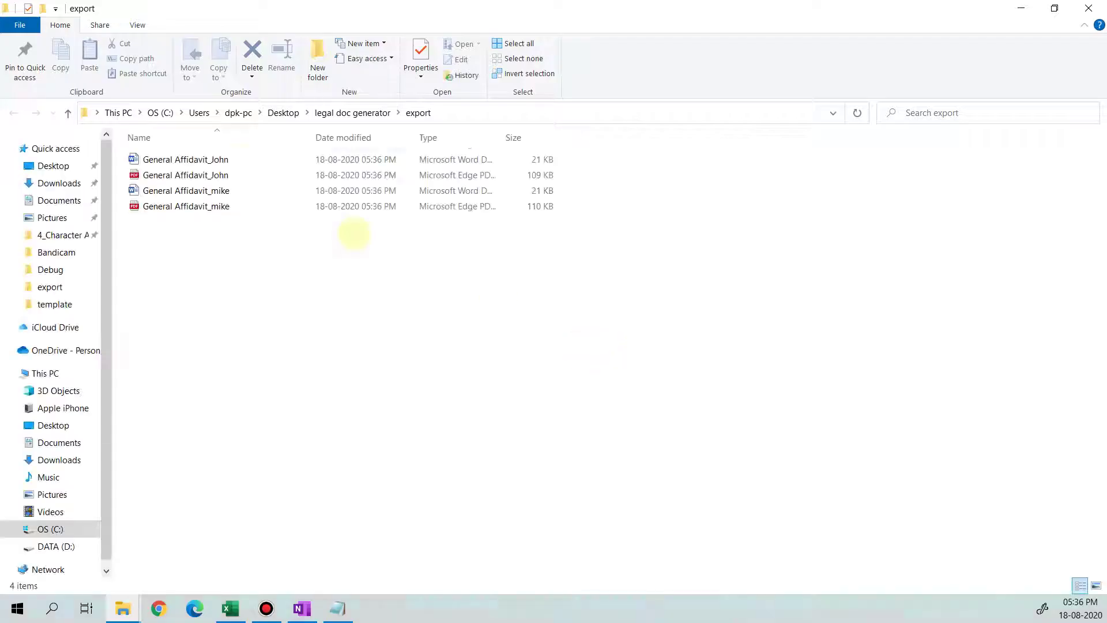
Open and review the first generated General Affidavit Word file, then close it
click(351, 157)
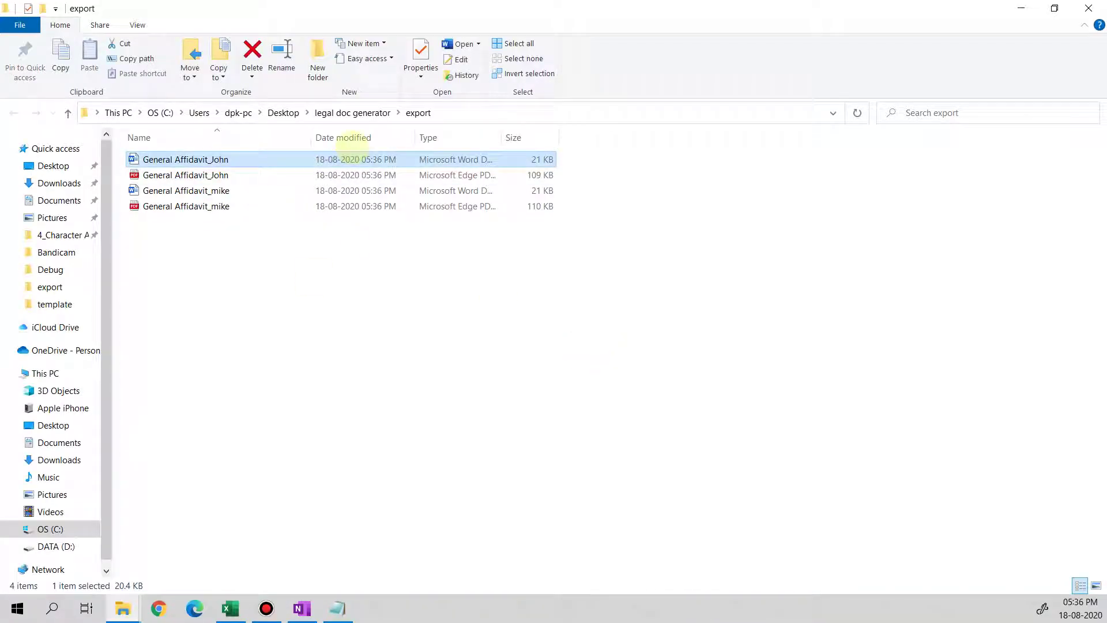
double_click(213, 160)
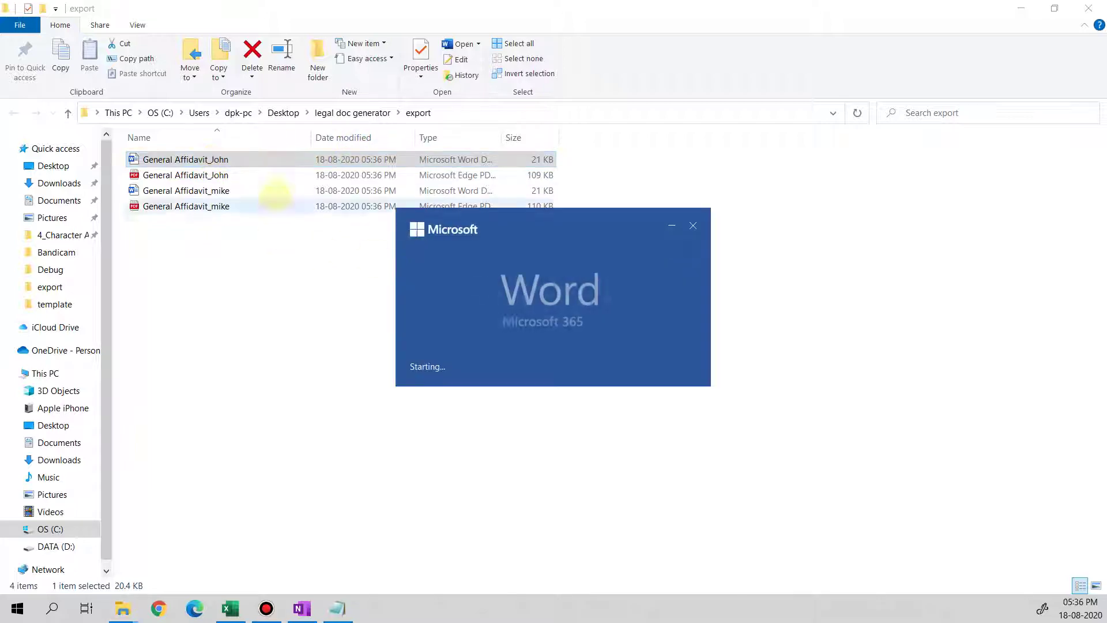
scroll(577, 402, down, 5)
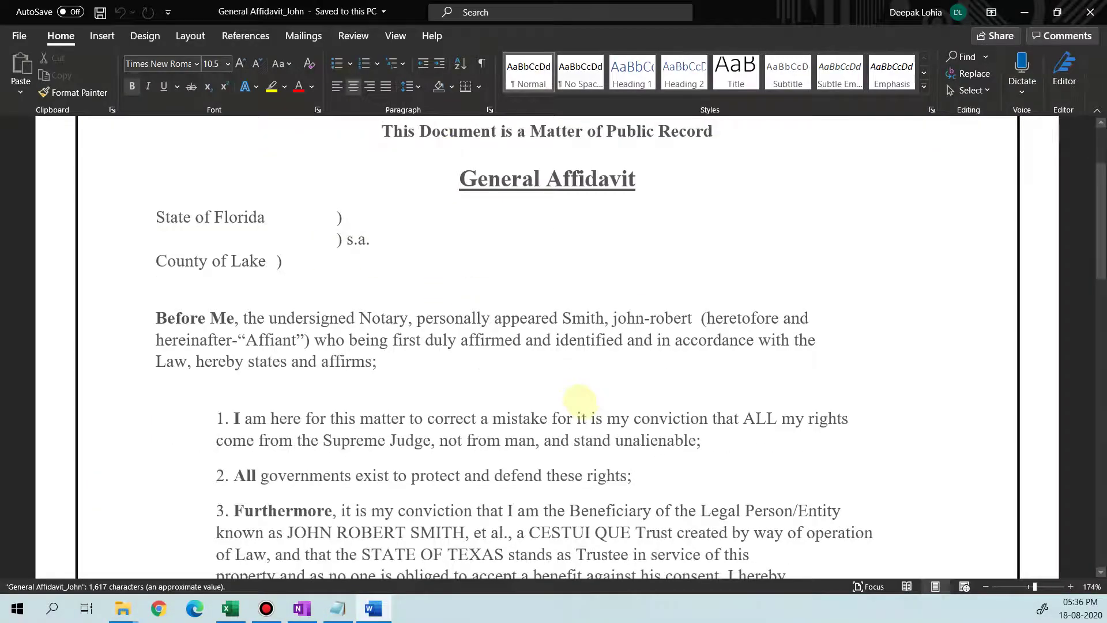
click(1090, 12)
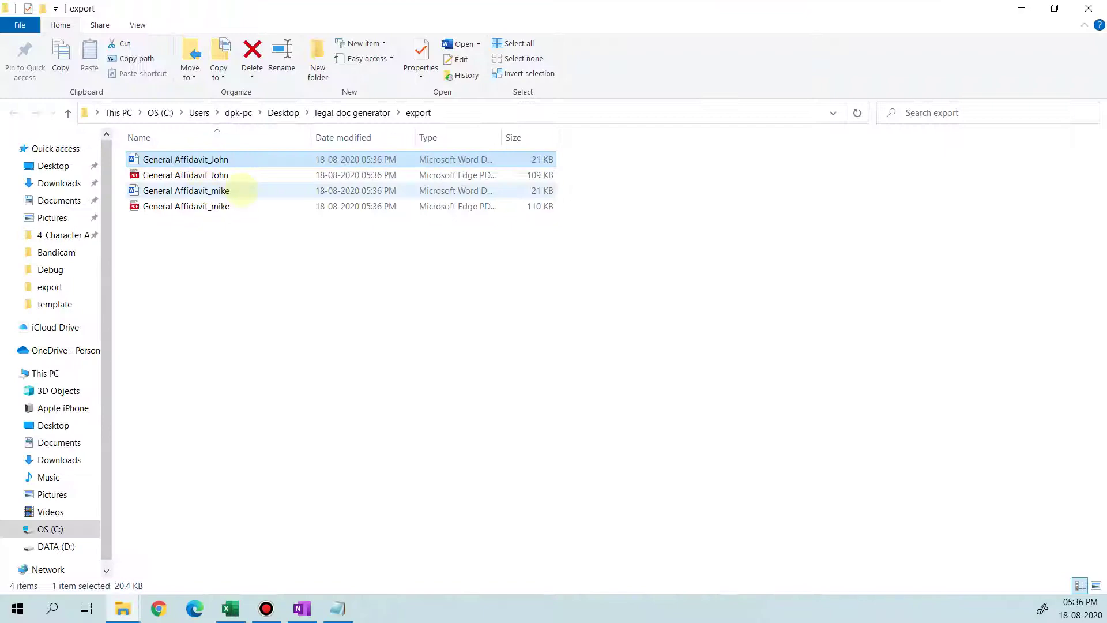
Review the second affidavit's surname and full page, then close Word and the export folder
double_click(242, 191)
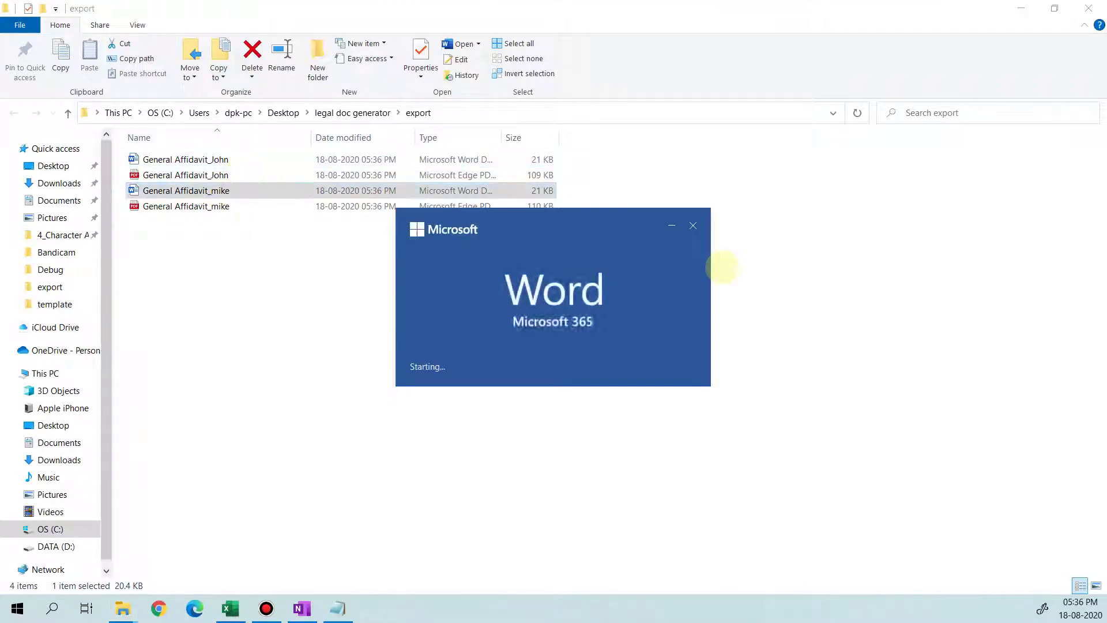
scroll(679, 407, down, 6)
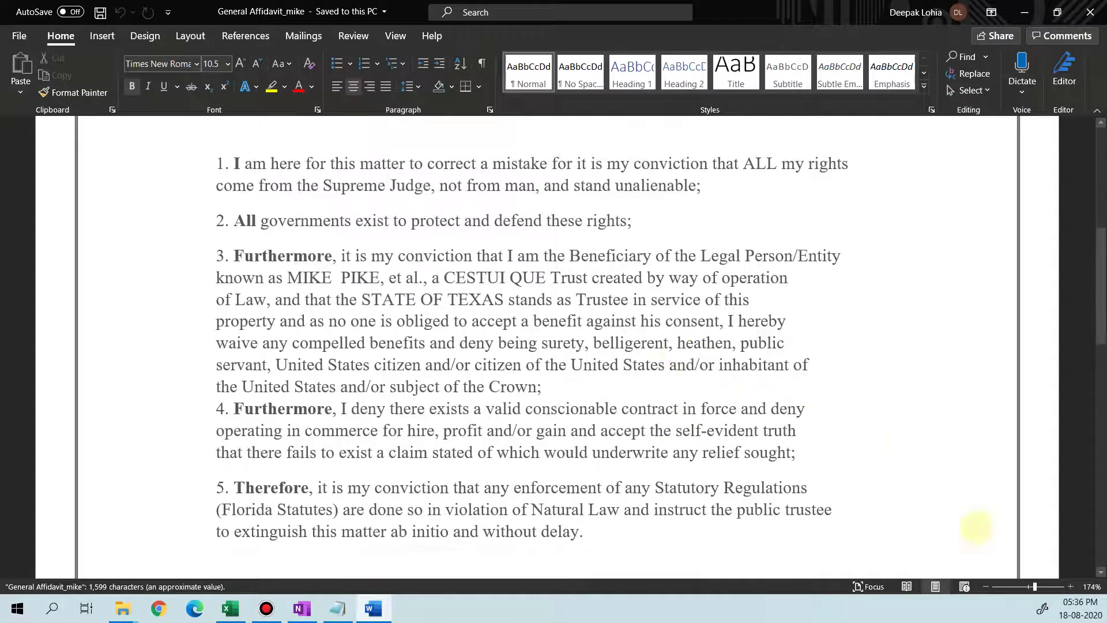
click(1024, 586)
scroll(728, 333, up, 4)
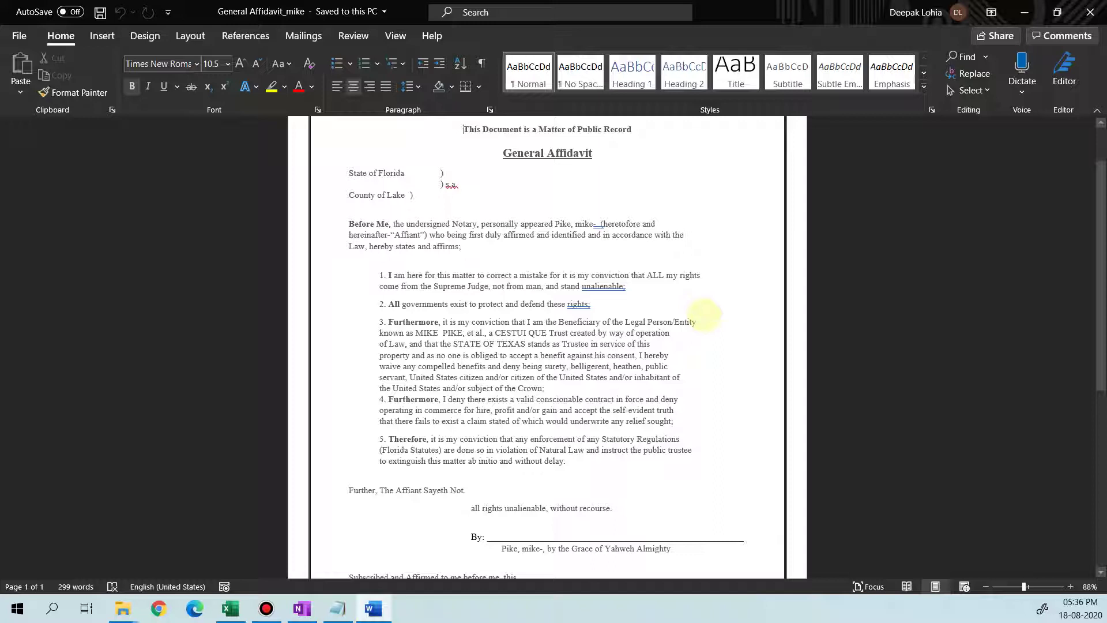
click(568, 224)
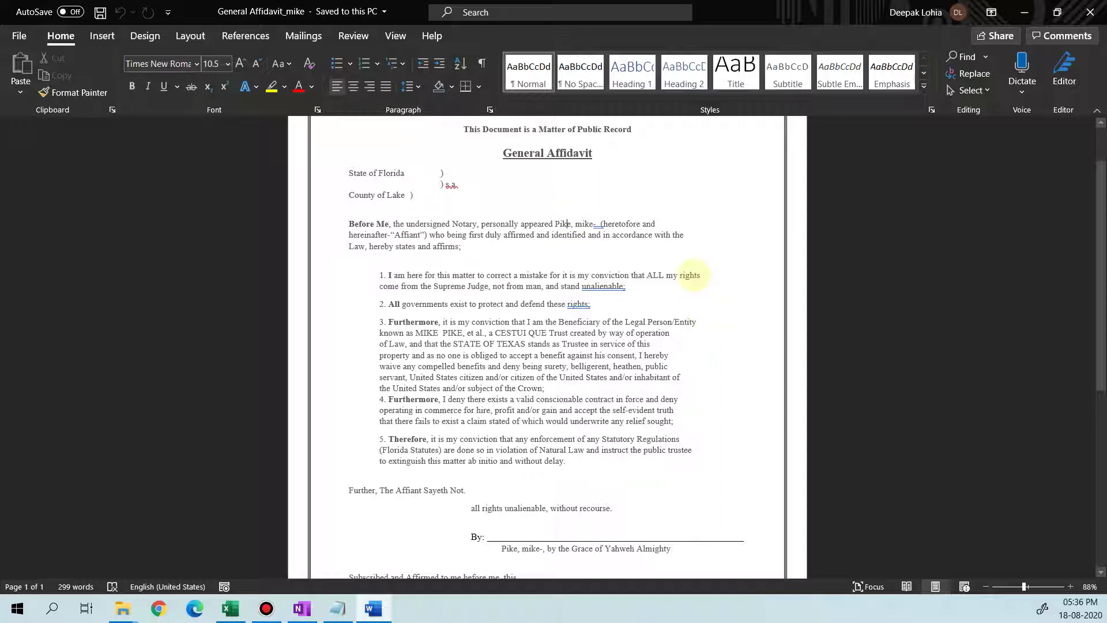
scroll(700, 279, down, 1)
scroll(669, 294, down, 5)
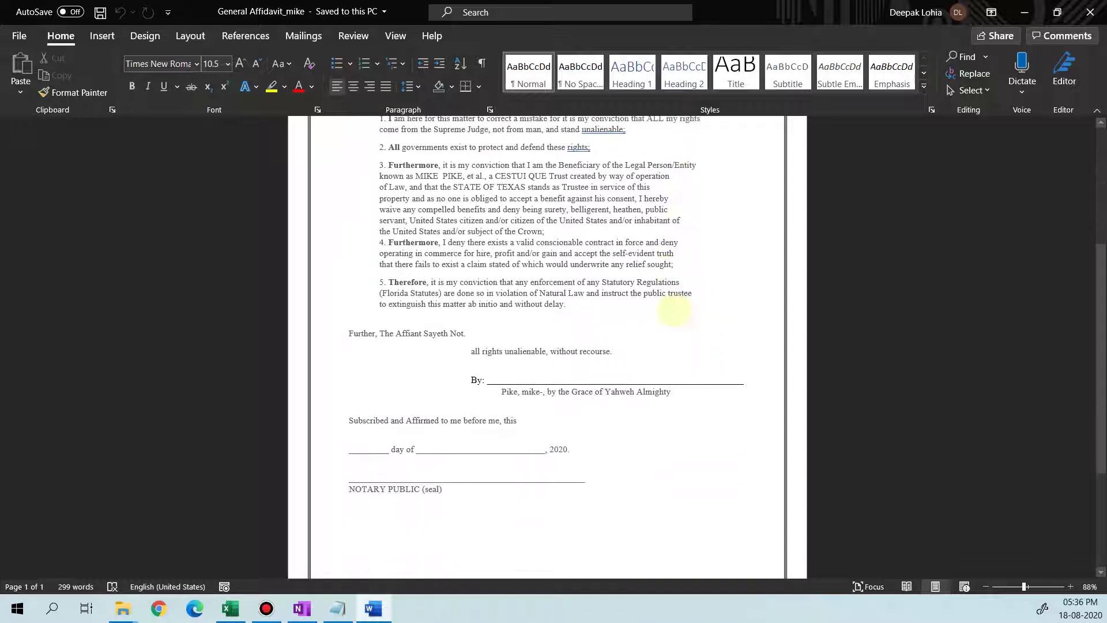
click(1090, 11)
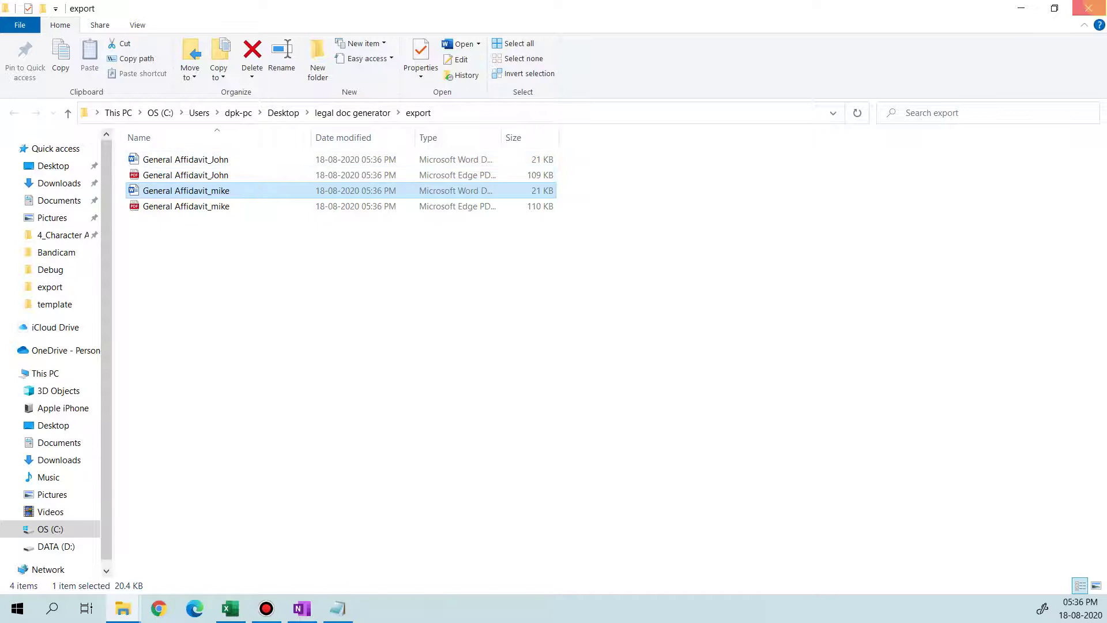
click(1088, 8)
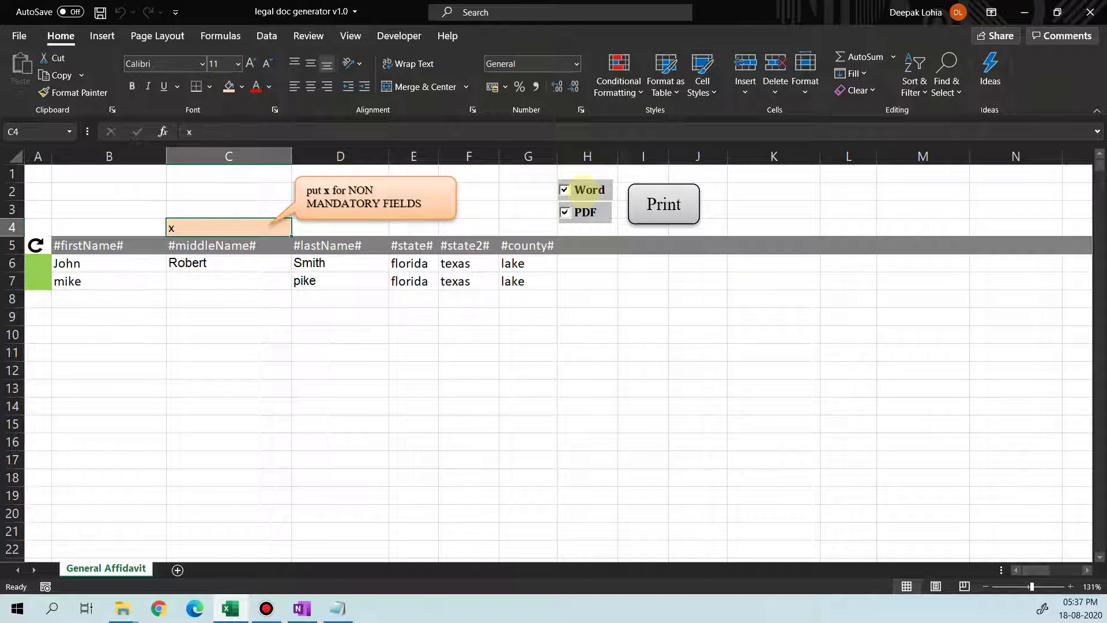
Click below the name rows on the sheet and peek at the VBA editor with Alt+F11
click(170, 496)
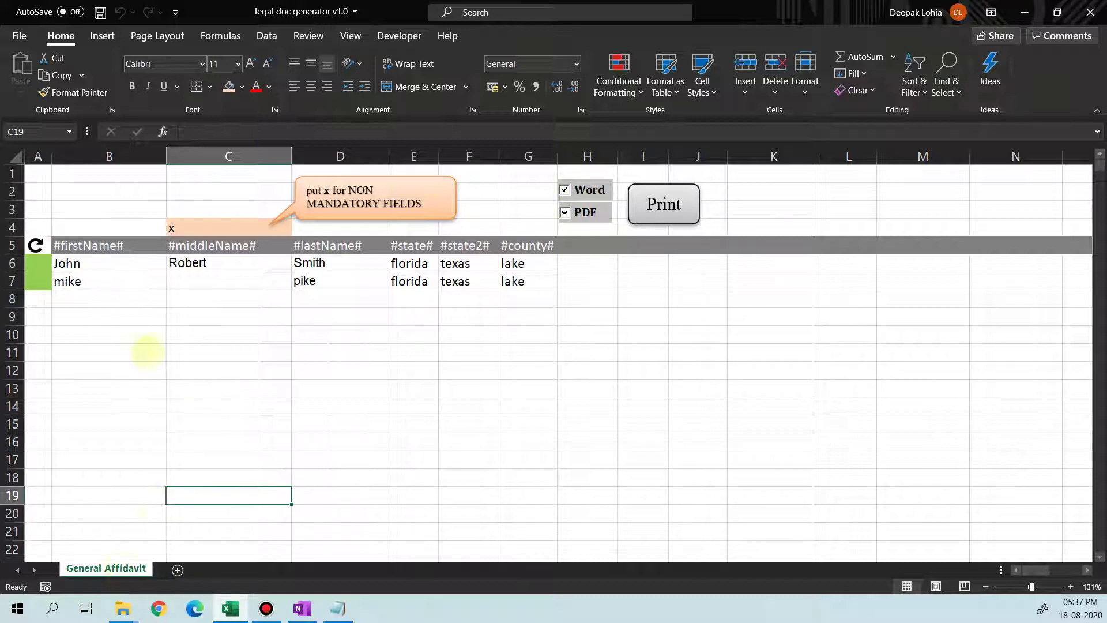
click(141, 301)
key(alt+F11)
key(alt+F11)
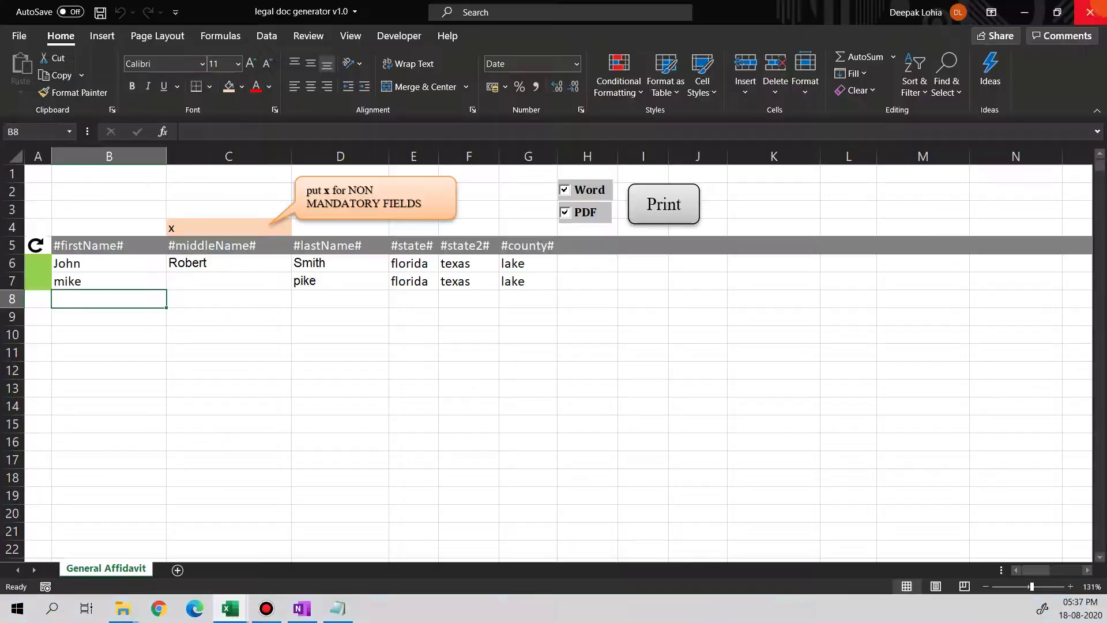
Open the affidavit template in Word and select 'Furthermore' in item 3
key(alt+Tab)
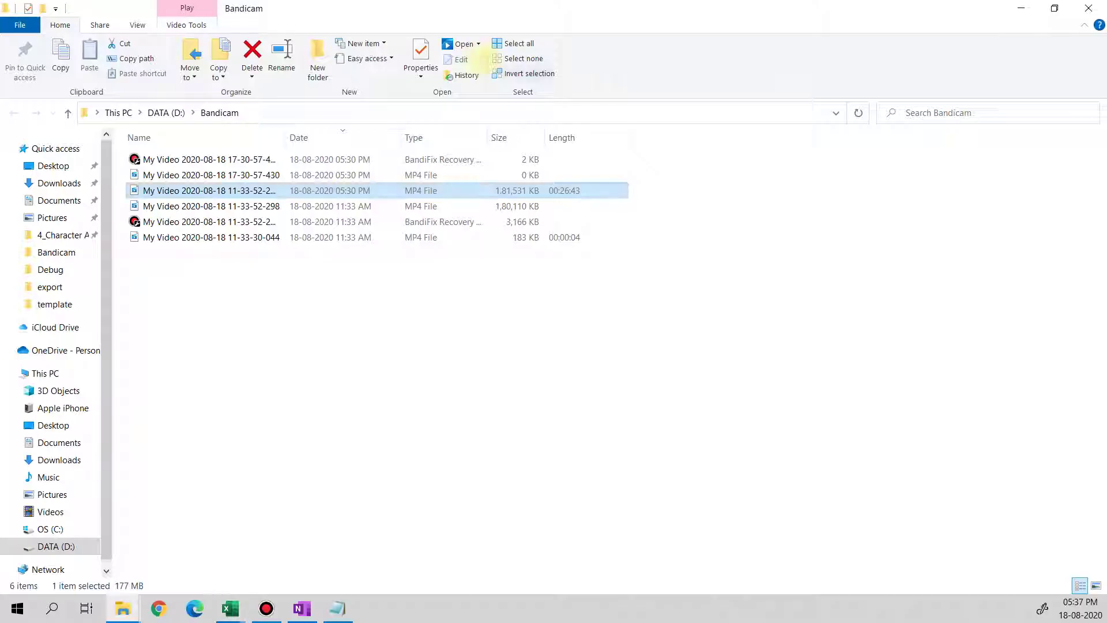
key(alt+Tab)
key(alt+Tab)
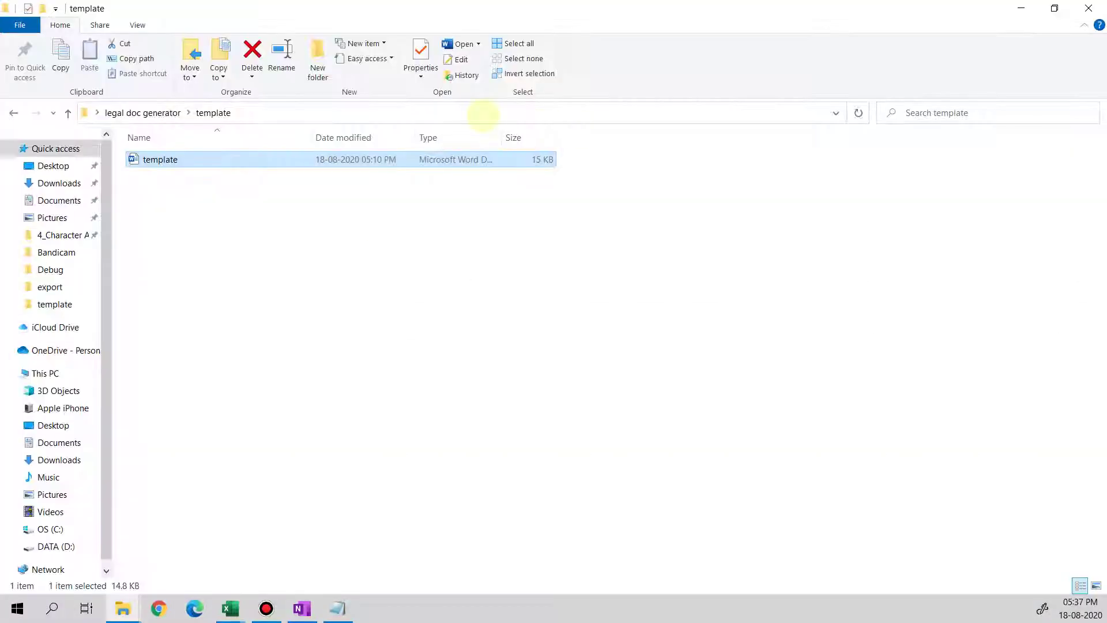
double_click(173, 160)
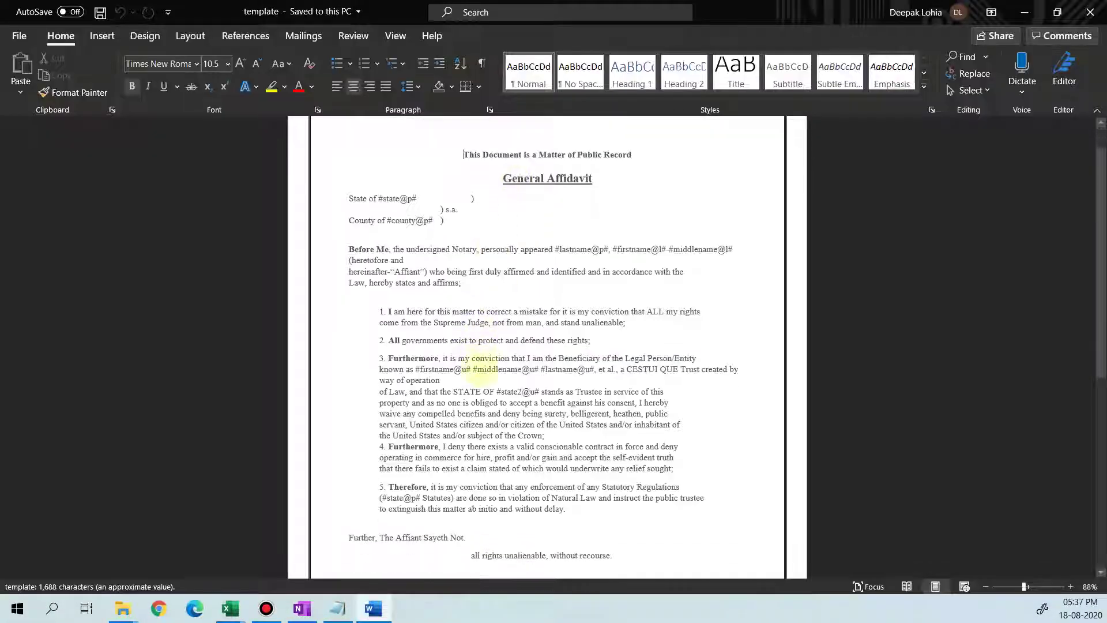
scroll(439, 360, down, 1)
double_click(412, 357)
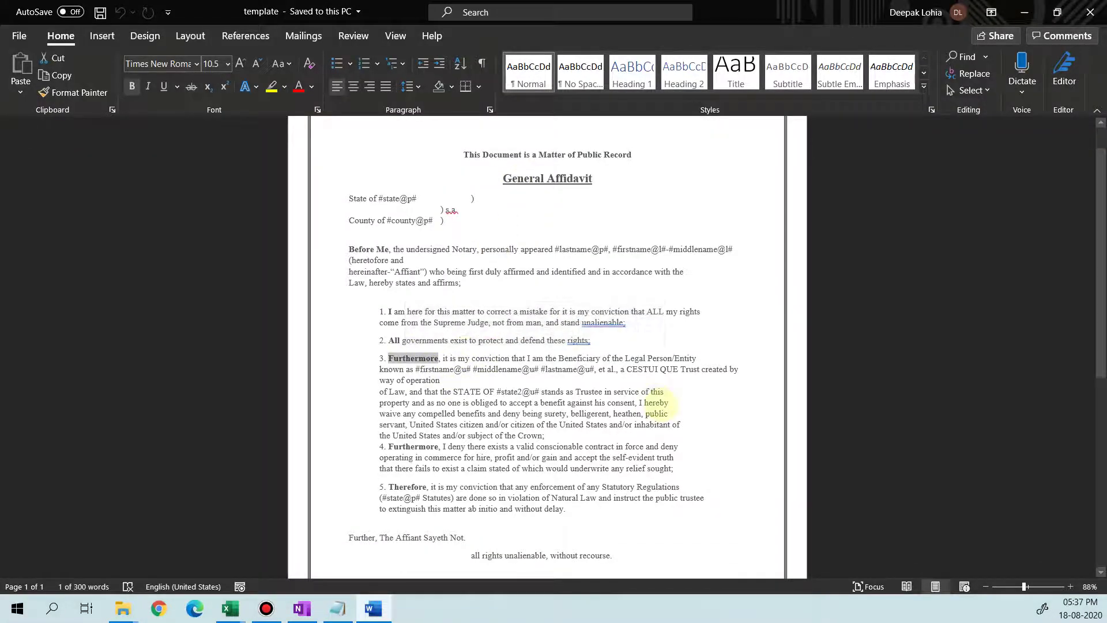
Copy and paste the template file in Explorer to make a backup copy
key(alt+Tab)
key(ctrl+c)
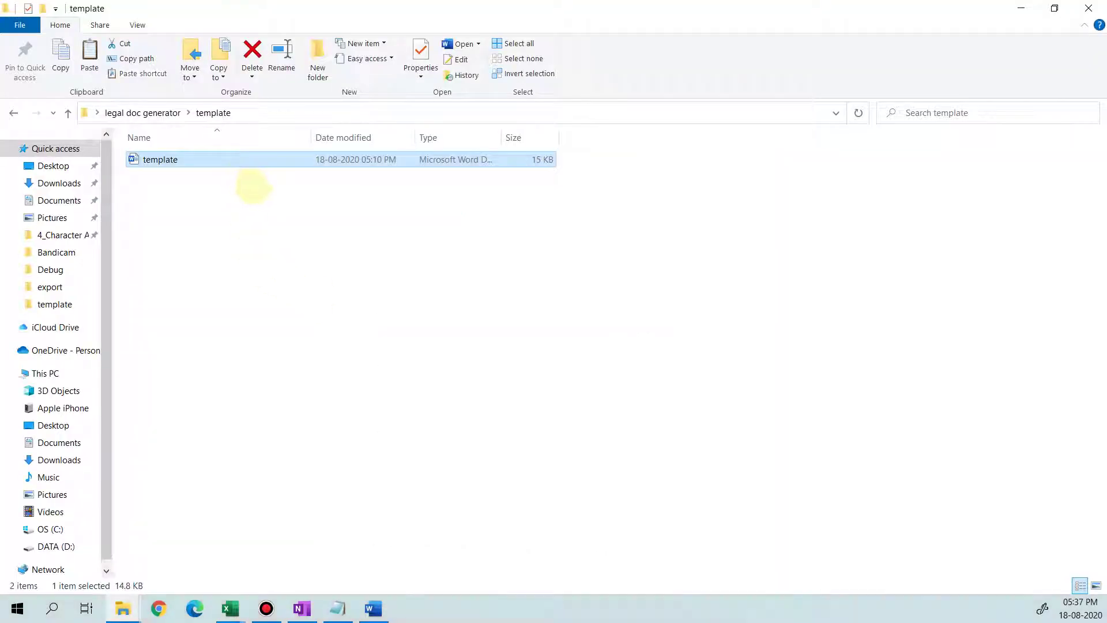
key(ctrl+v)
key(alt+Tab)
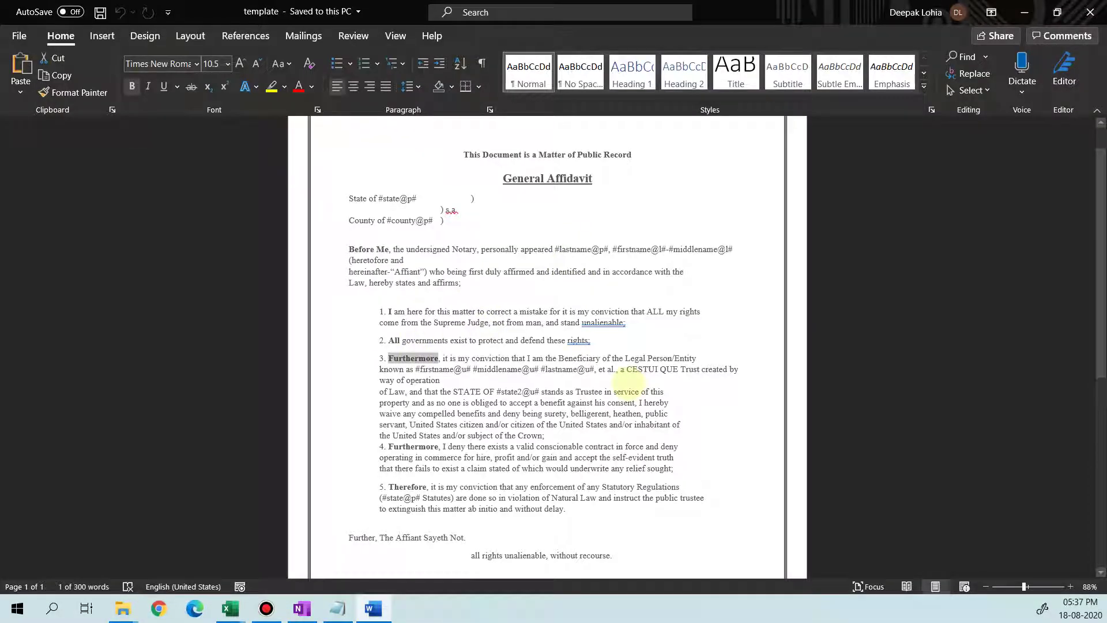
text(@)
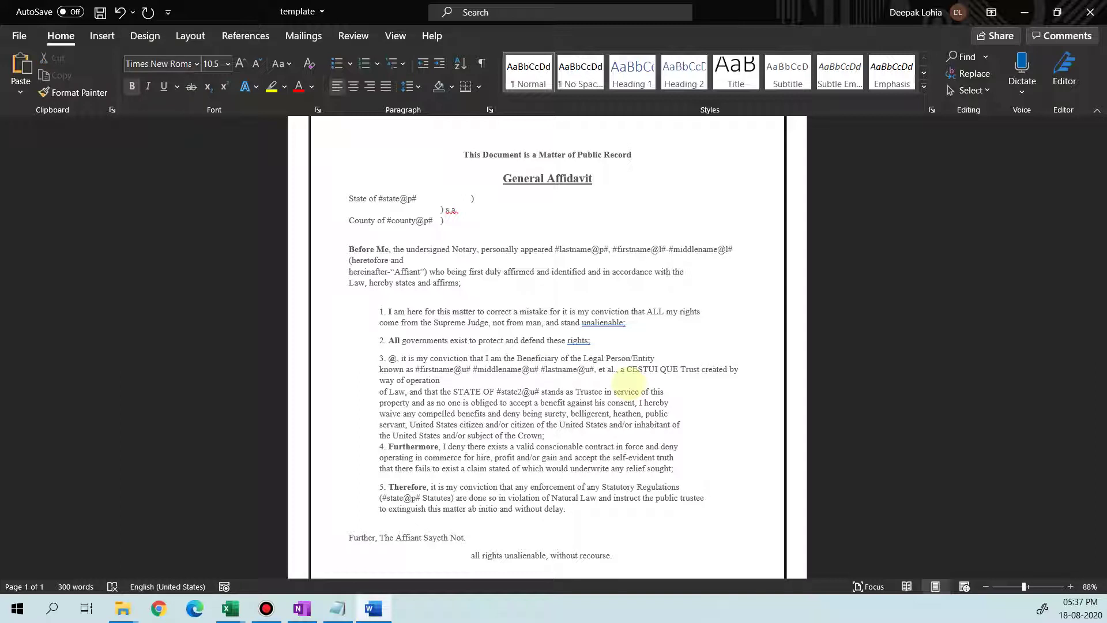
text(managerNa)
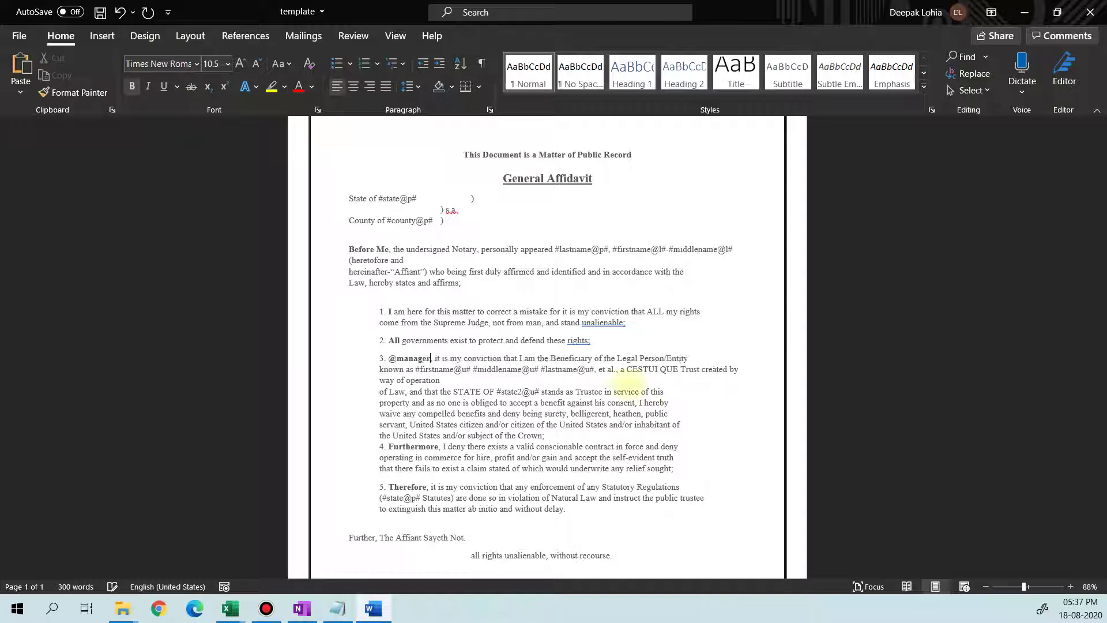
text(me)
key(ctrl+z)
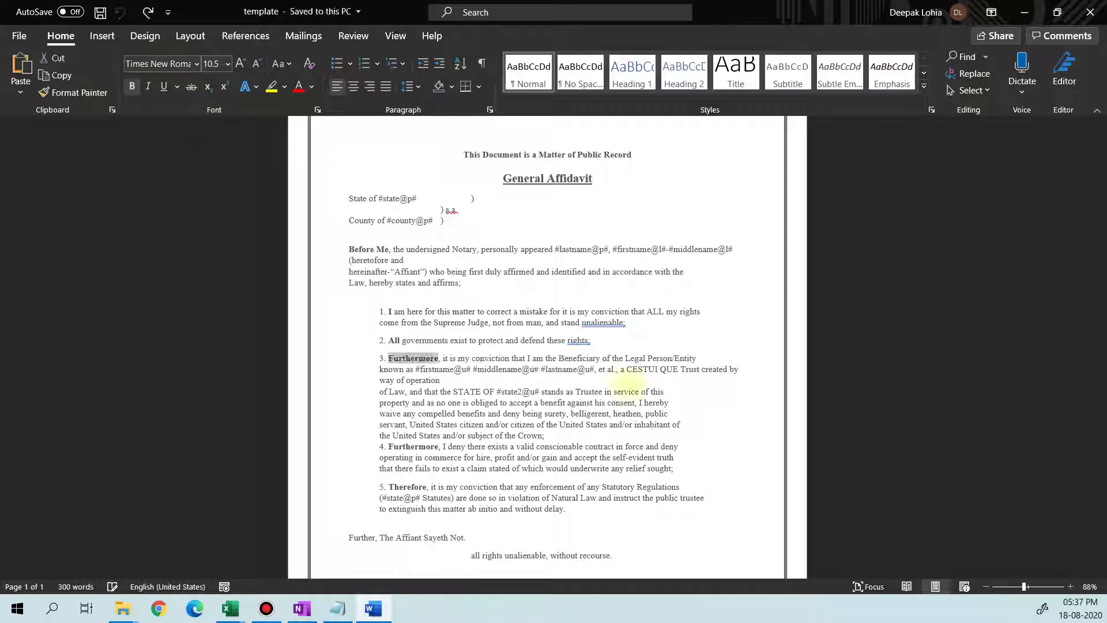
text(@la)
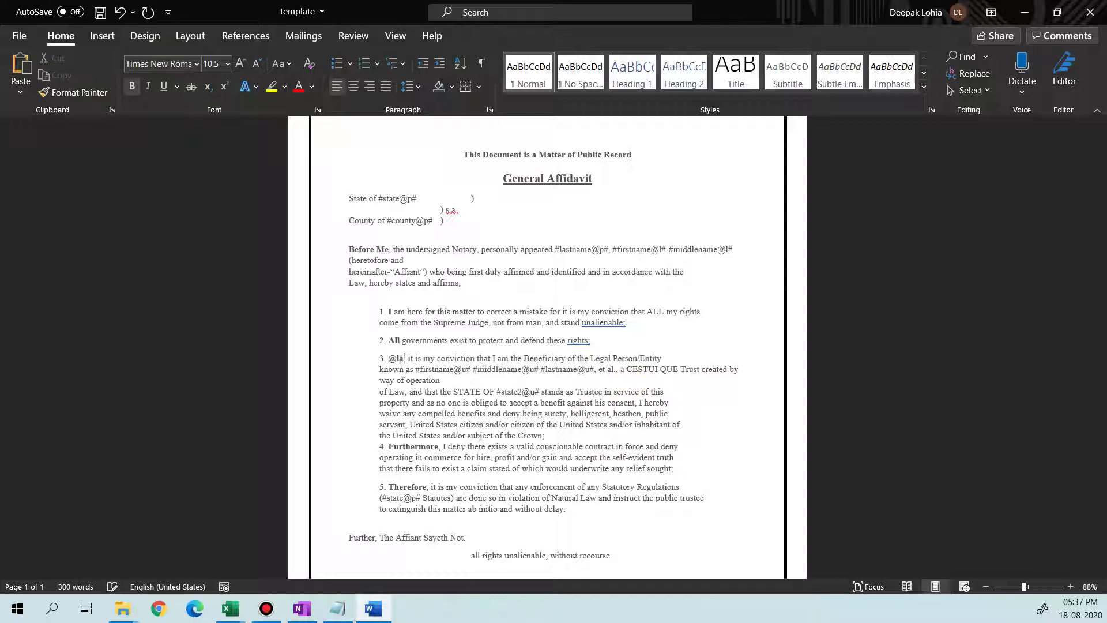
key(BackSpace)
text(#lawe)
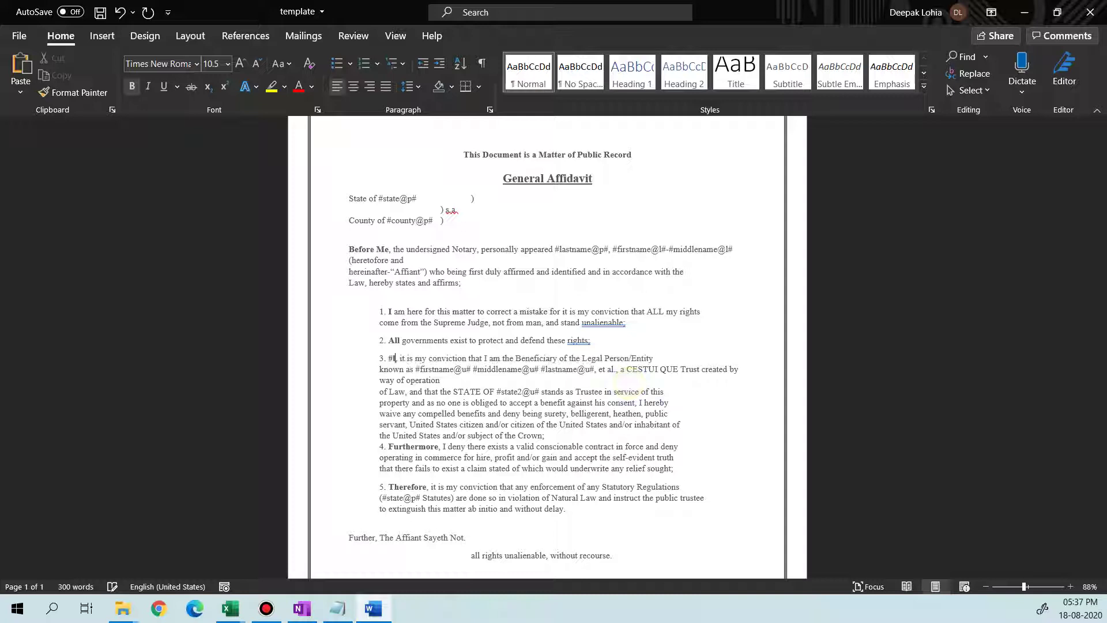
text(rName)
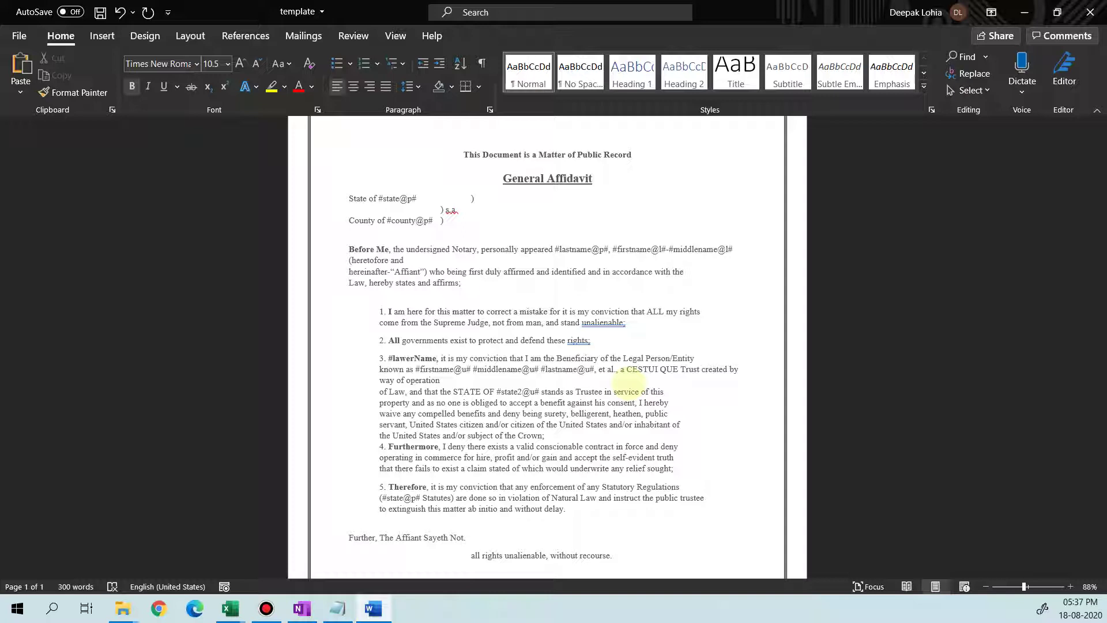
text(@u)
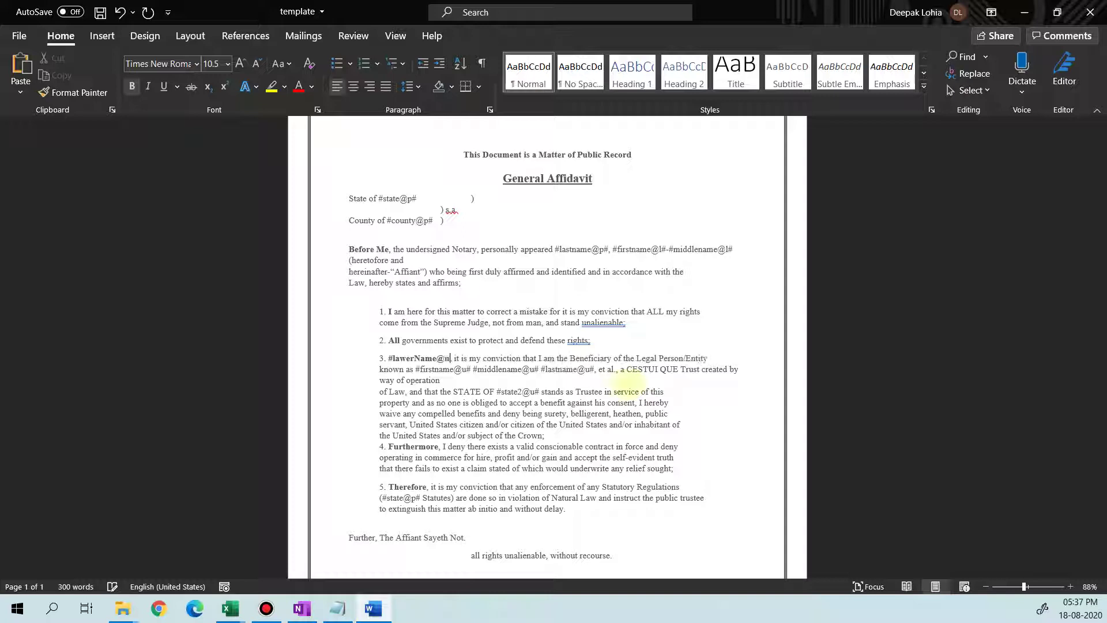
text(#)
key(shift+Left)
key(shift+Left)
key(shift+Left)
key(shift+Left)
key(shift+Left)
key(shift+Left)
key(shift+Left)
key(shift+Left)
key(shift+Left)
key(shift+Left)
key(shift+Left)
key(shift+Left)
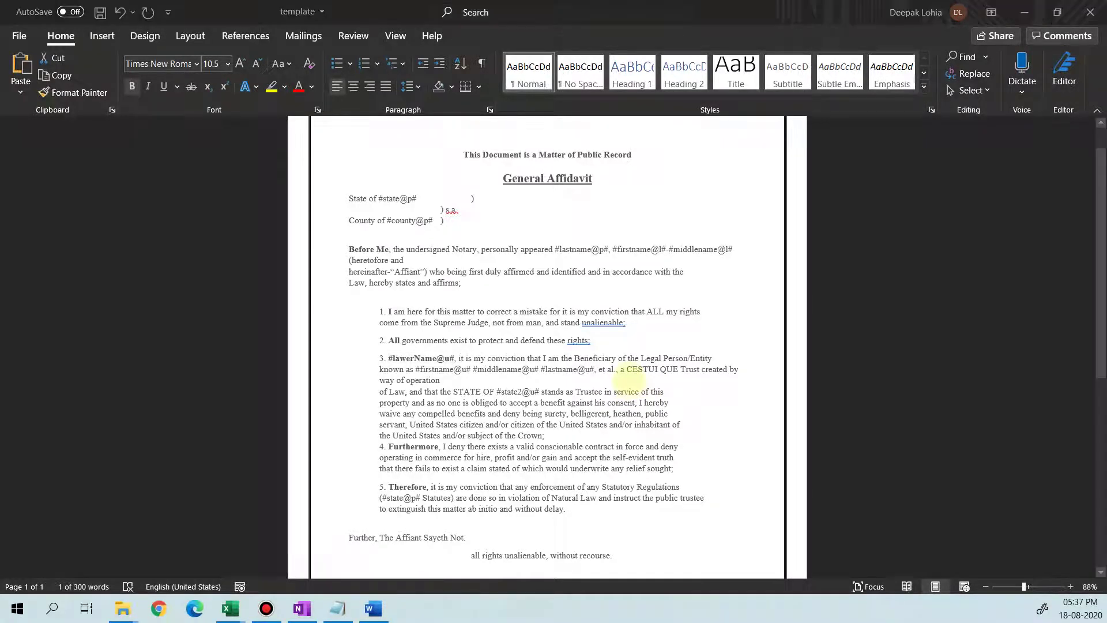
key(alt+Tab)
key(alt+Tab)
Paste #lawerName@u# into H5, widen column H, and copy G5's header formatting onto H5
click(594, 246)
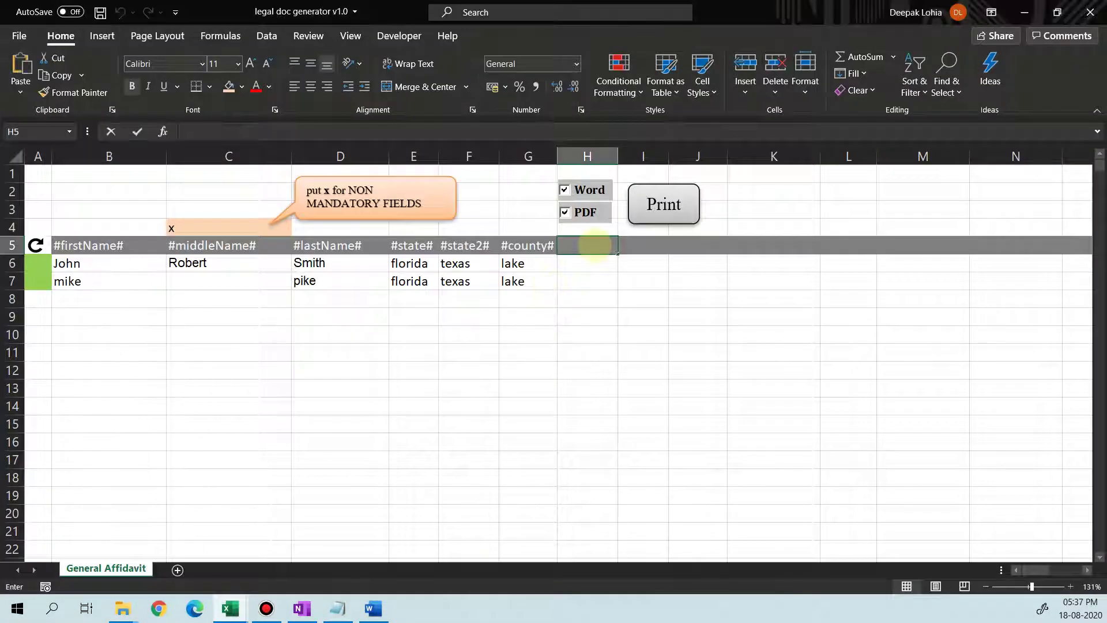
key(ctrl+v)
key(Return)
drag(617, 155, 662, 155)
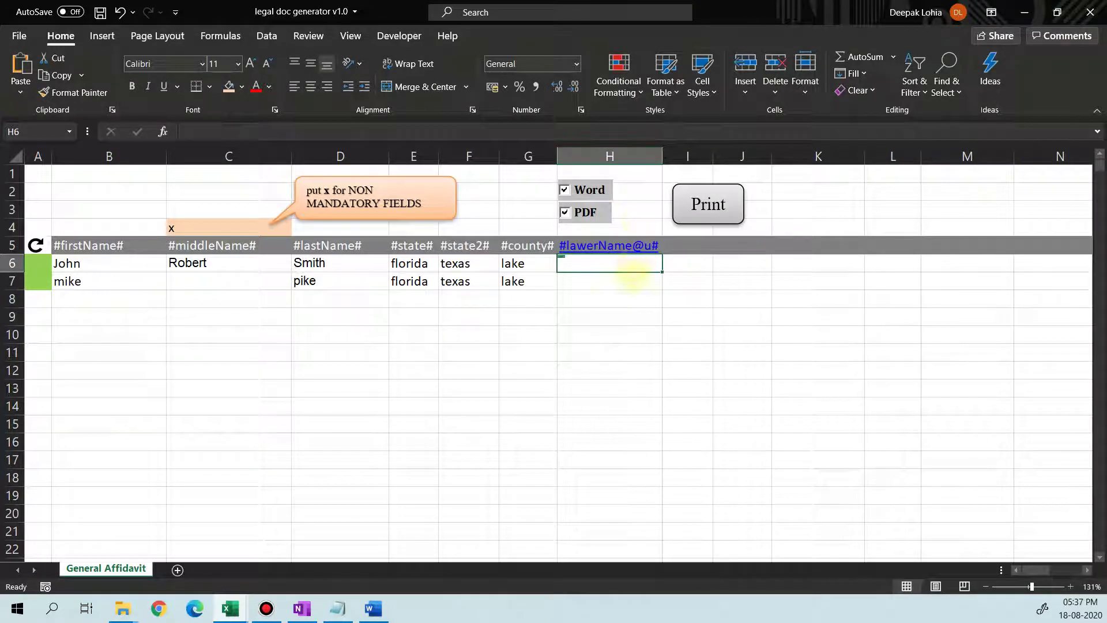
click(527, 245)
click(73, 93)
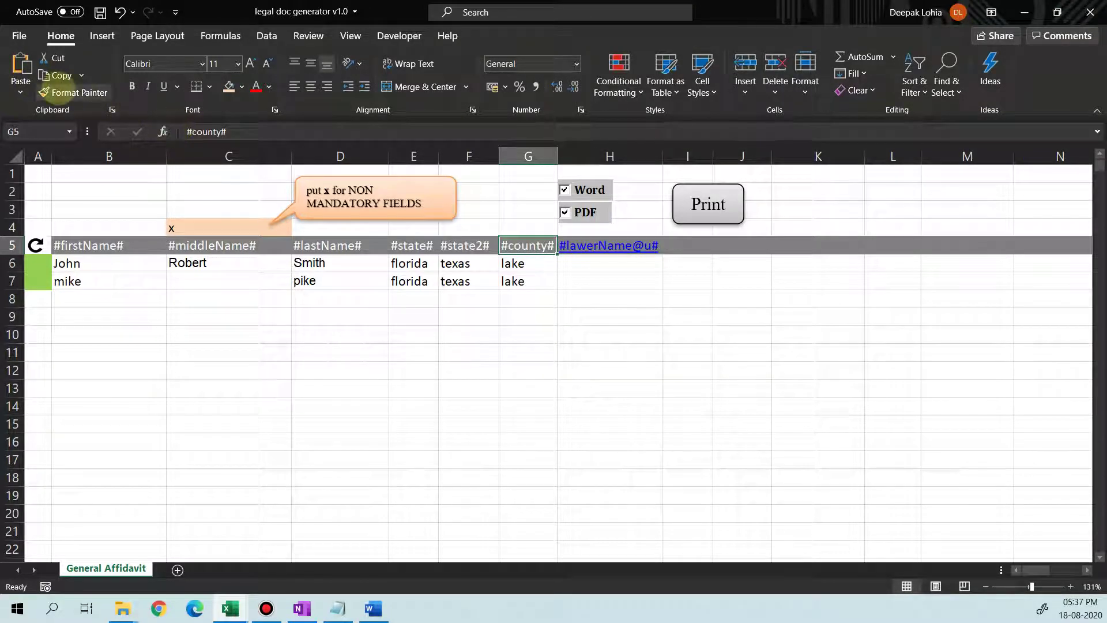
click(608, 246)
Colour the #lawerName@u# placeholder red in the Word template, save it, and reopen it
key(alt+Tab)
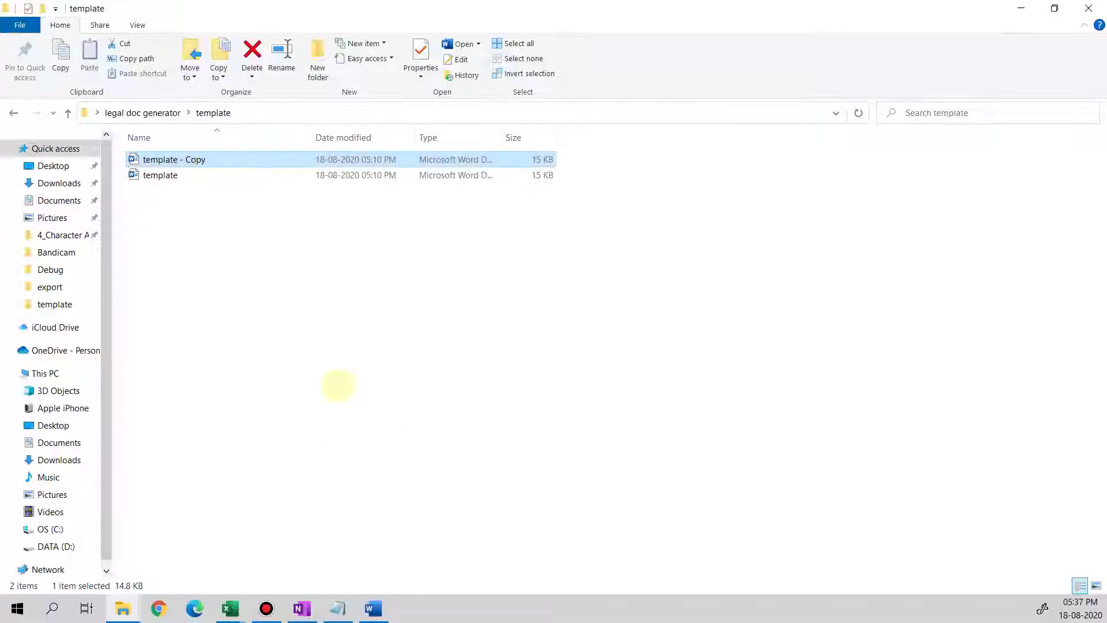
key(alt+Tab)
key(Tab)
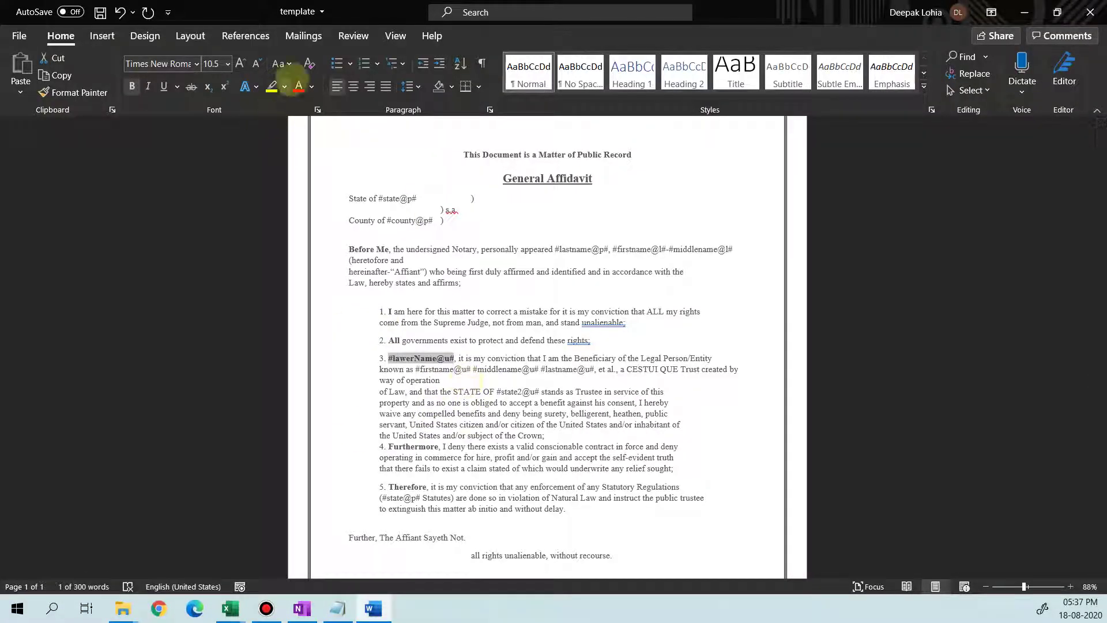
click(298, 86)
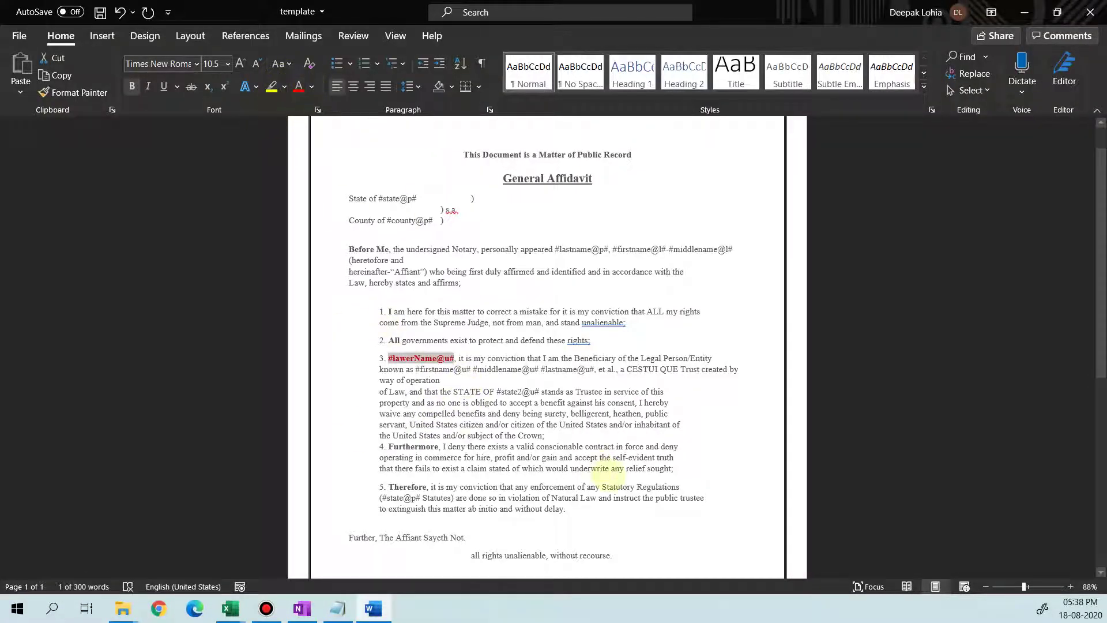
key(ctrl+s)
key(alt+F4)
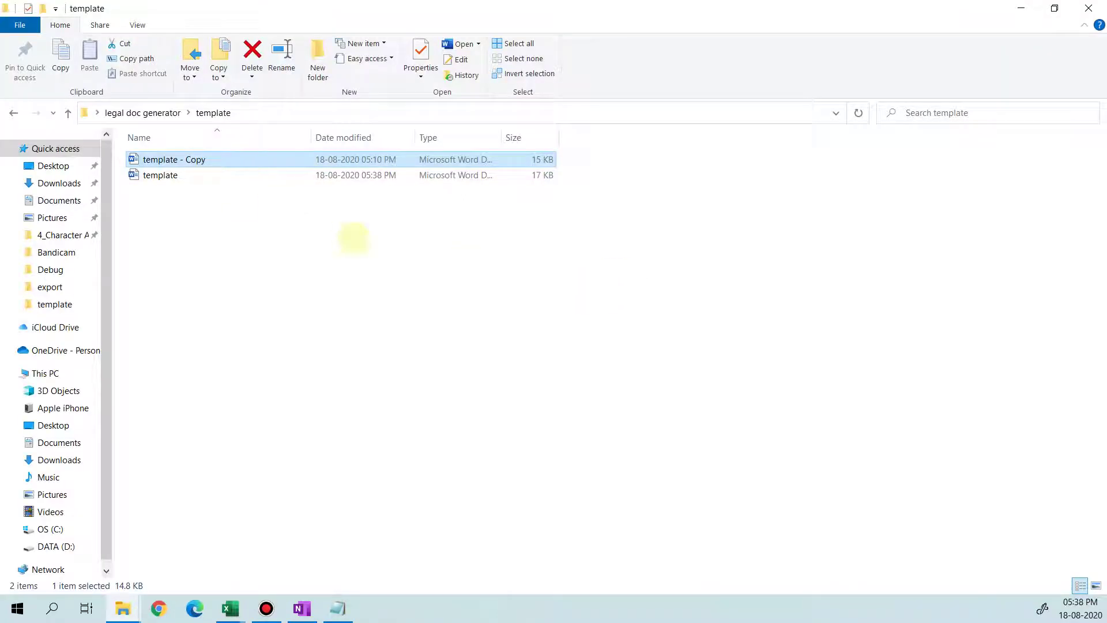
double_click(209, 176)
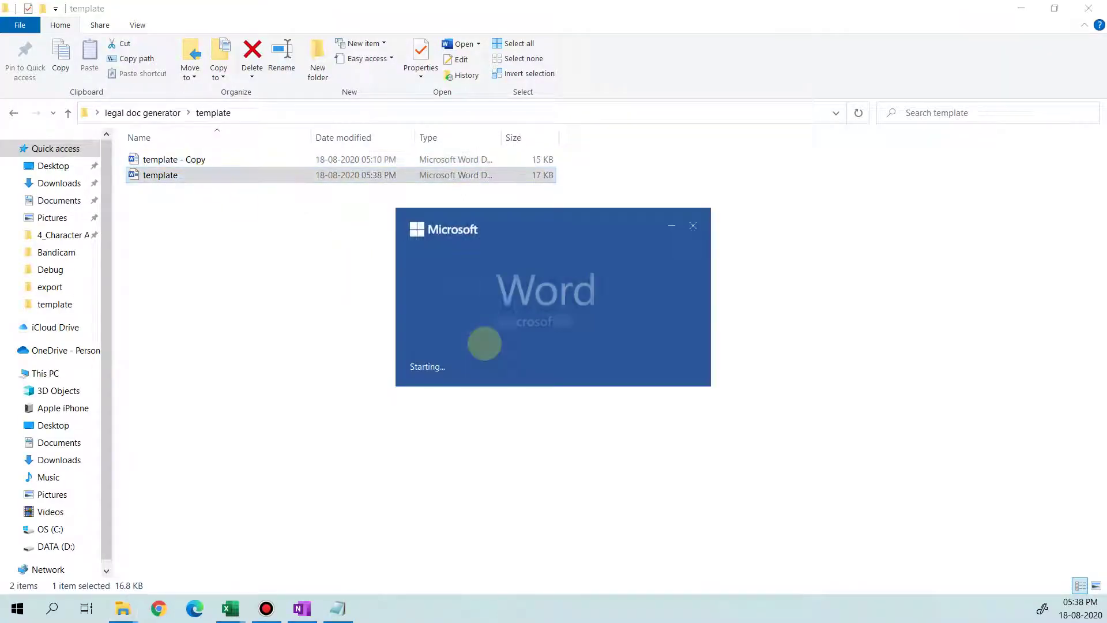
scroll(461, 381, down, 1)
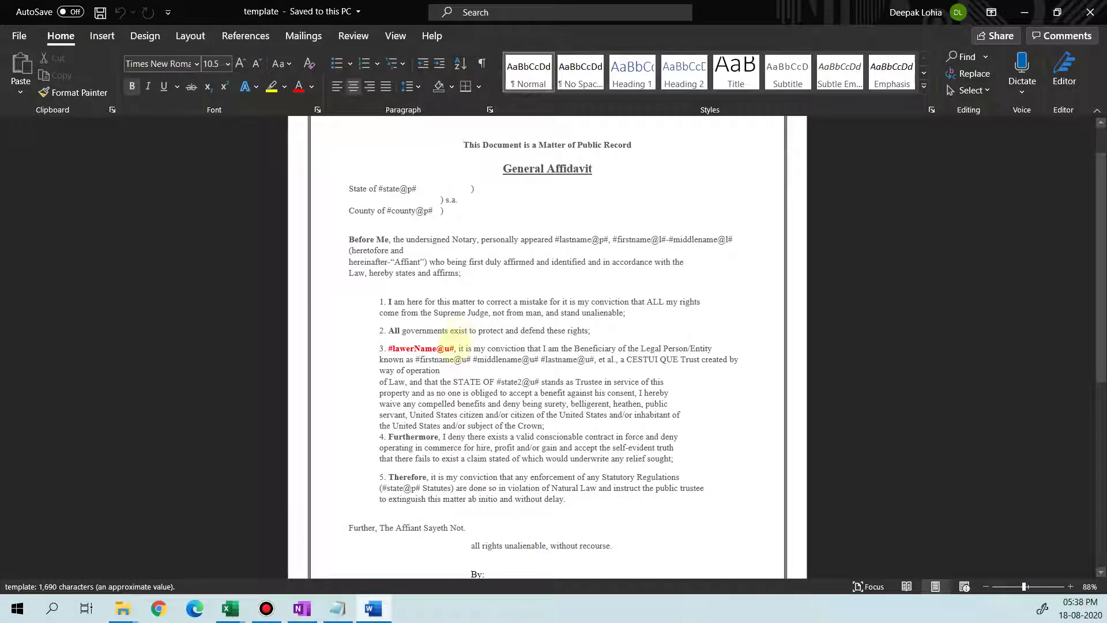
Replace Furthermore in item 4 with the placeholder, renamed to #NotaryName@u#
drag(456, 348, 389, 349)
key(ctrl+c)
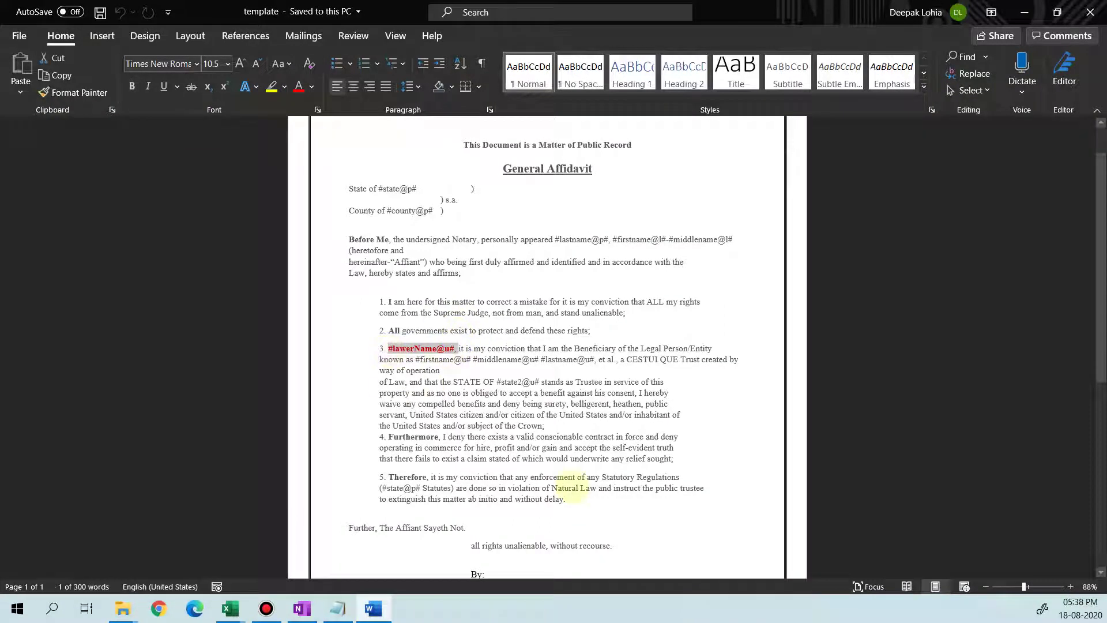
double_click(413, 436)
key(ctrl+v)
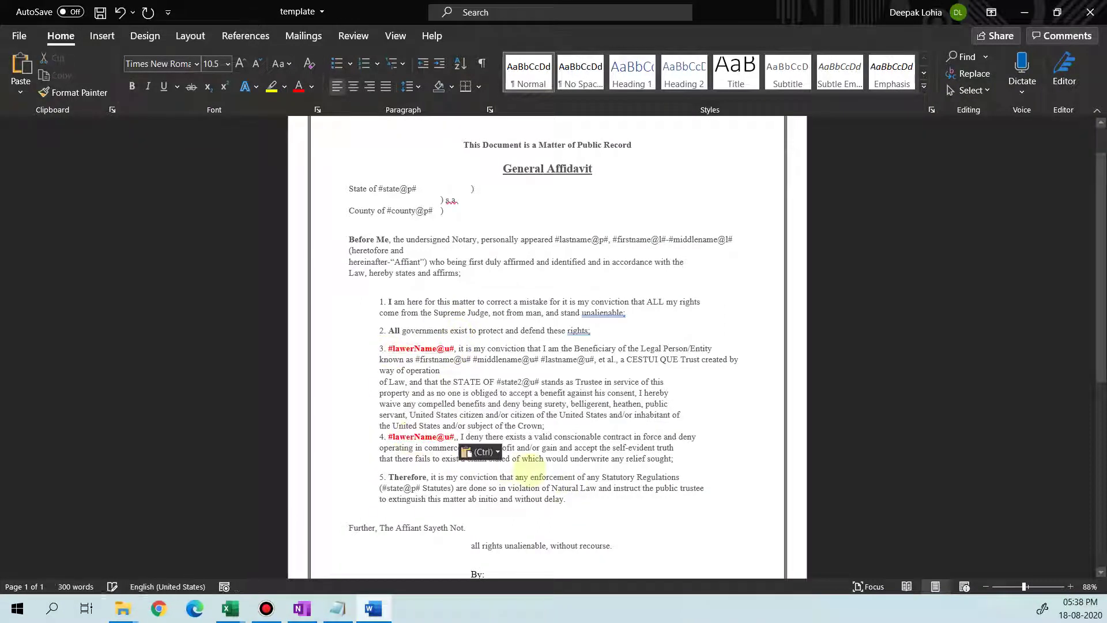
key(BackSpace)
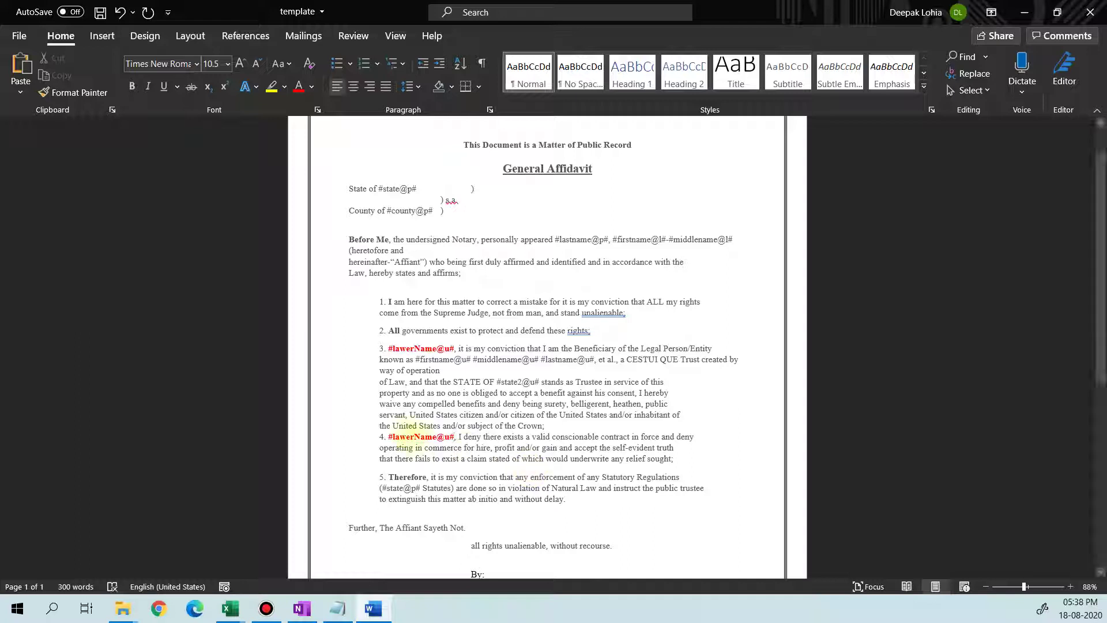
double_click(418, 437)
text(Not)
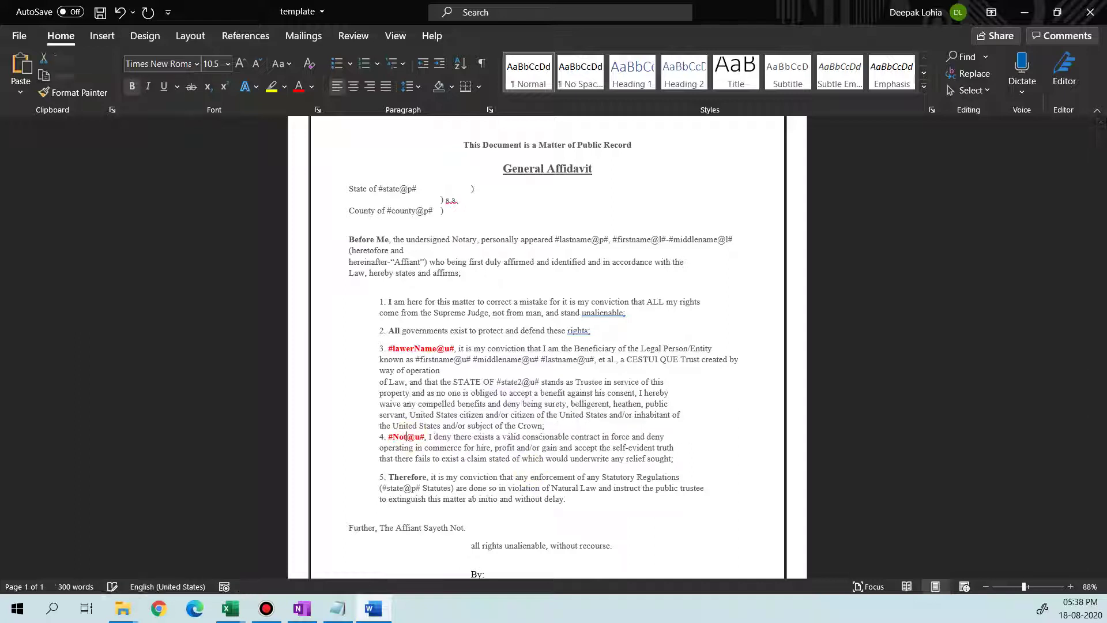
text(aryName)
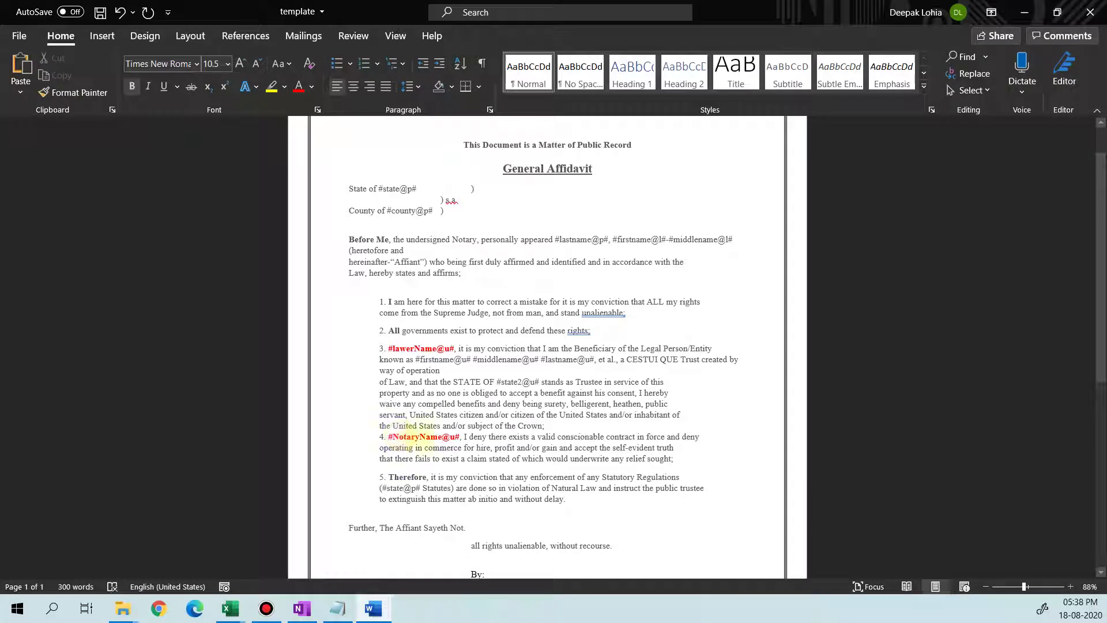
Copy the #NotaryName@u# placeholder and pick cell I5 back in Excel
drag(388, 437, 463, 437)
key(ctrl+c)
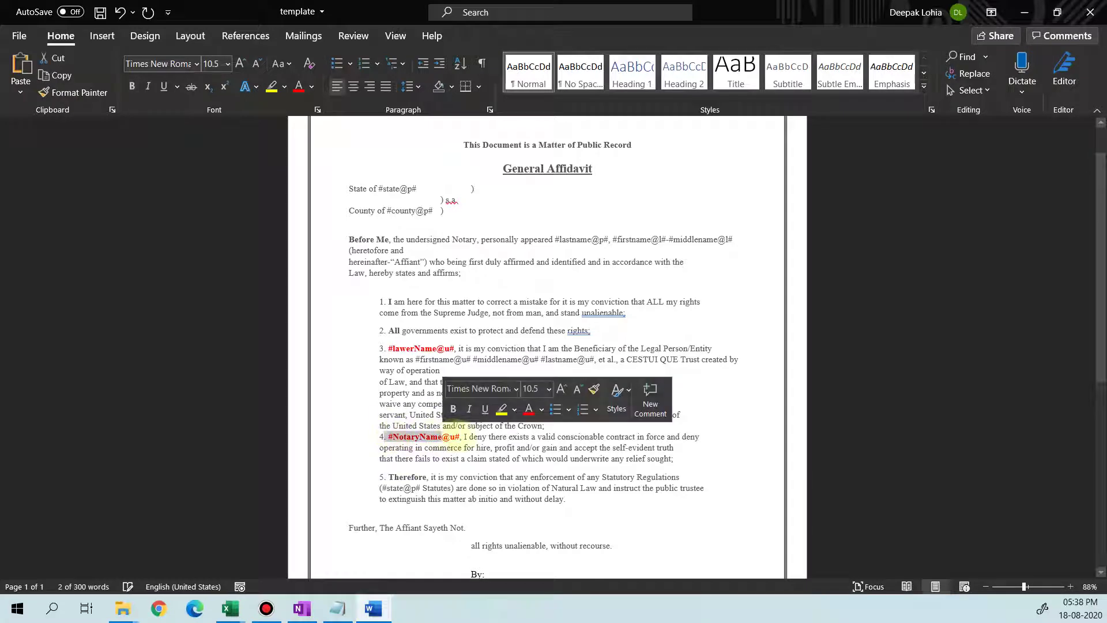
key(alt+Tab)
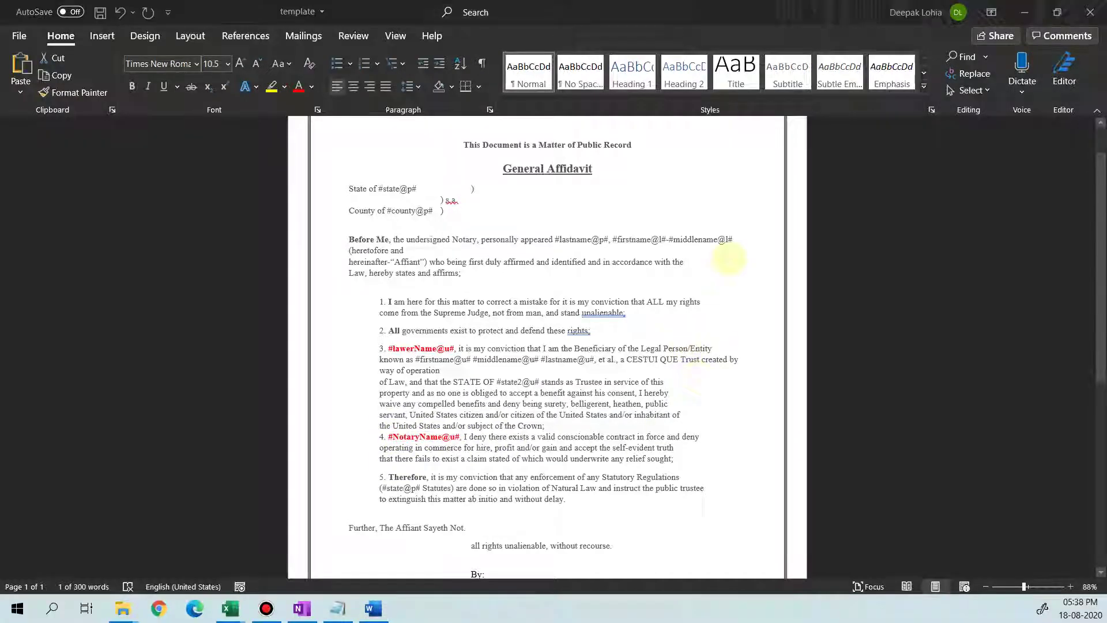
click(689, 245)
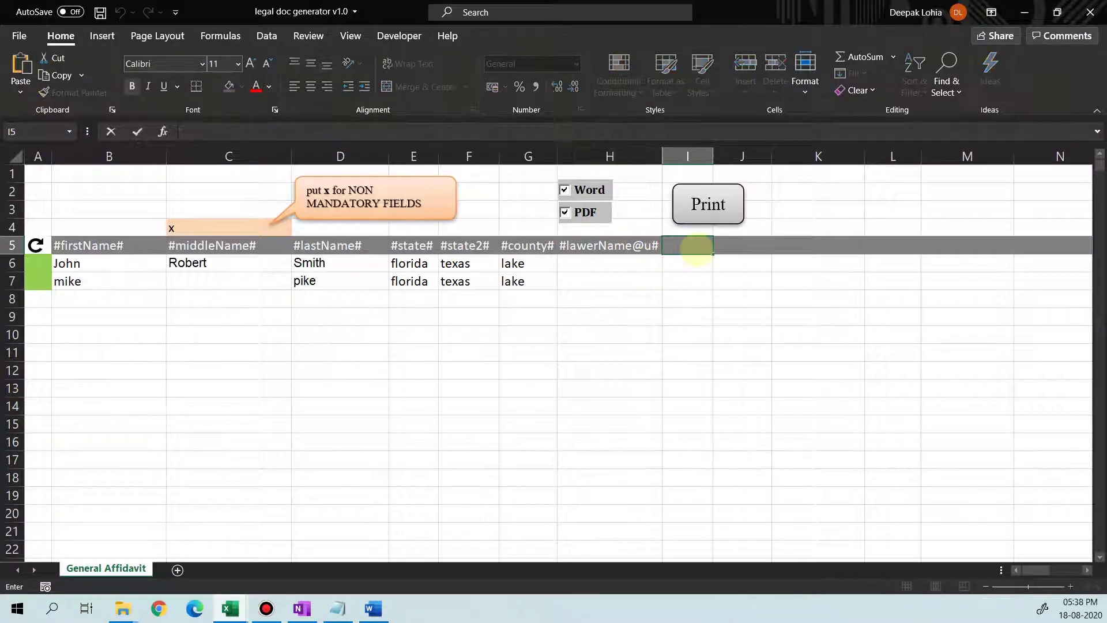
Paste #NotaryName@u# into I5 and autofit column I
click(230, 130)
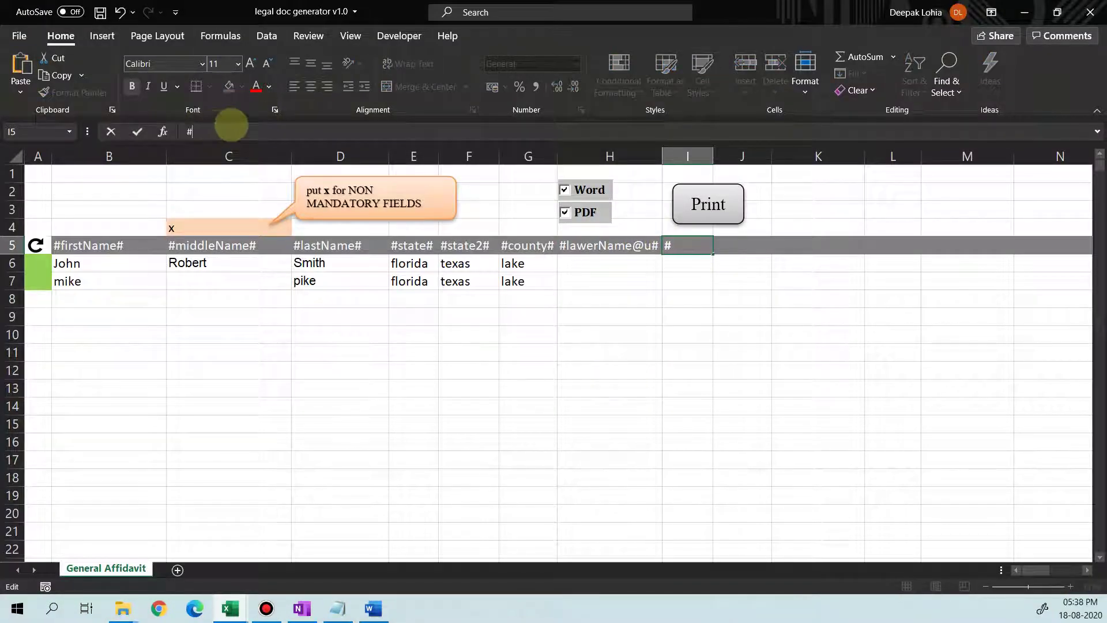
text(#)
key(ctrl+v)
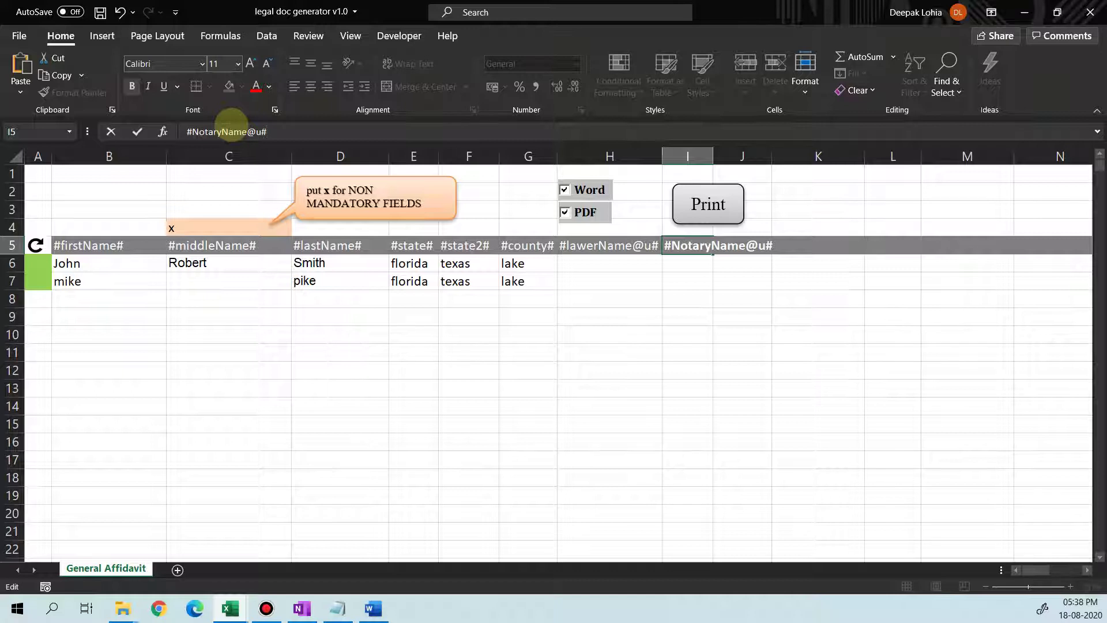
key(ctrl+Return)
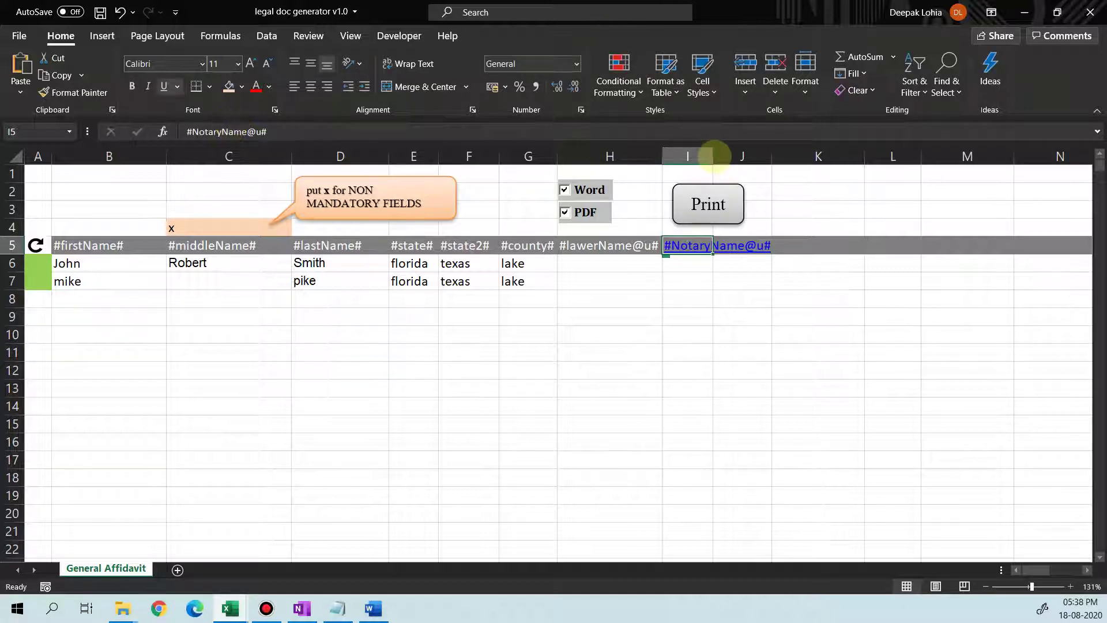
double_click(714, 156)
Apply the G5 header formatting to H5 and I5 with Format Painter
click(611, 245)
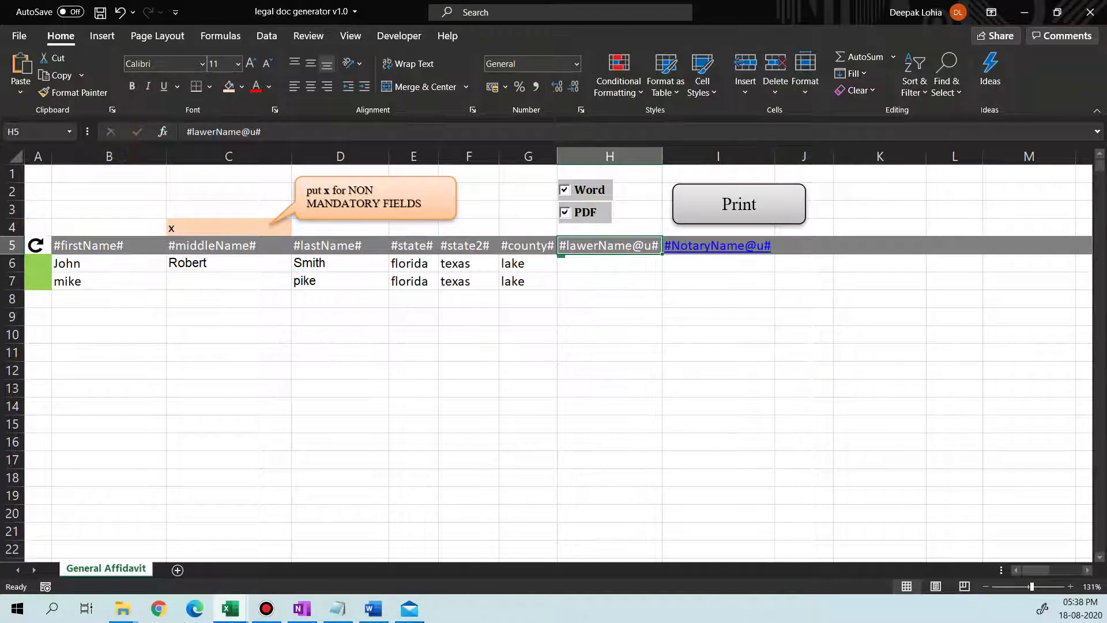
click(291, 364)
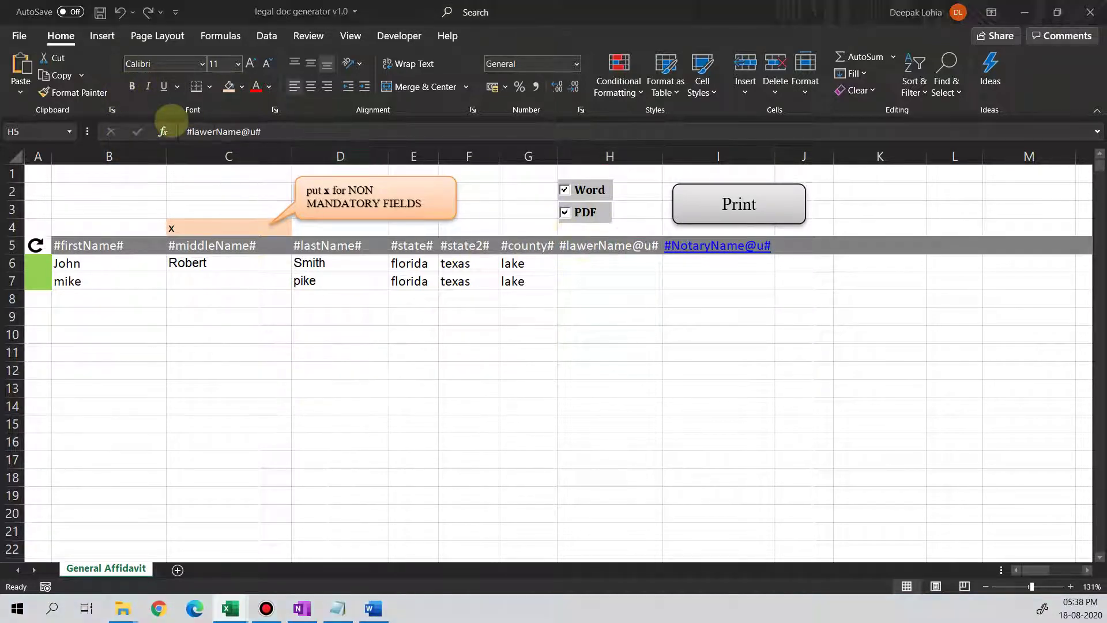
click(527, 245)
click(74, 92)
drag(634, 245, 717, 246)
Remove the @u suffix so the headers read #lawerName# and #NotaryName#
click(251, 132)
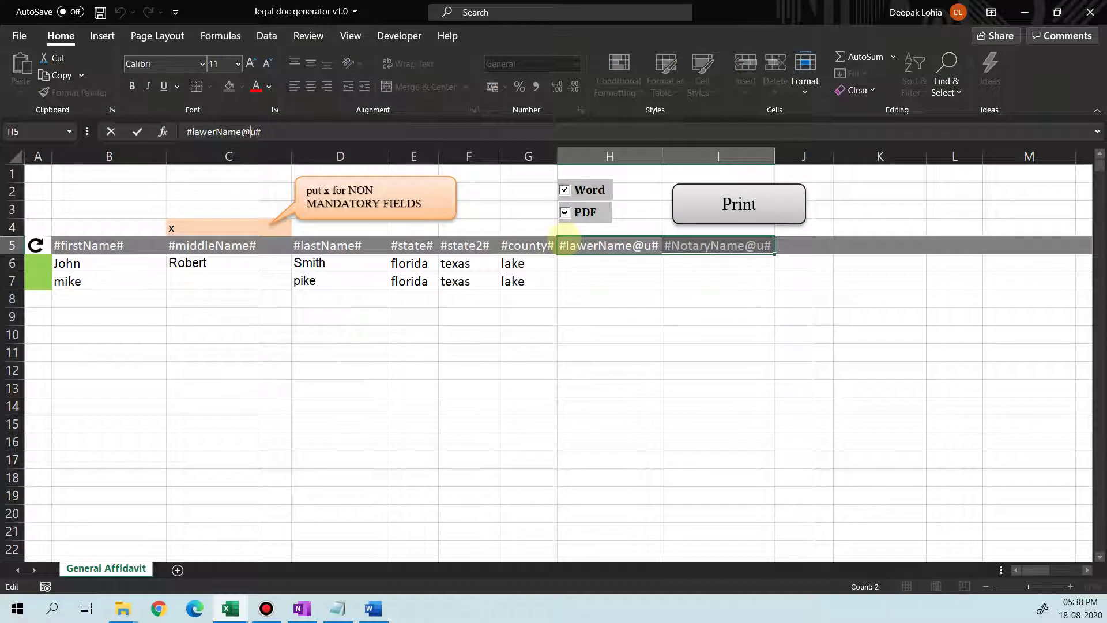
key(BackSpace)
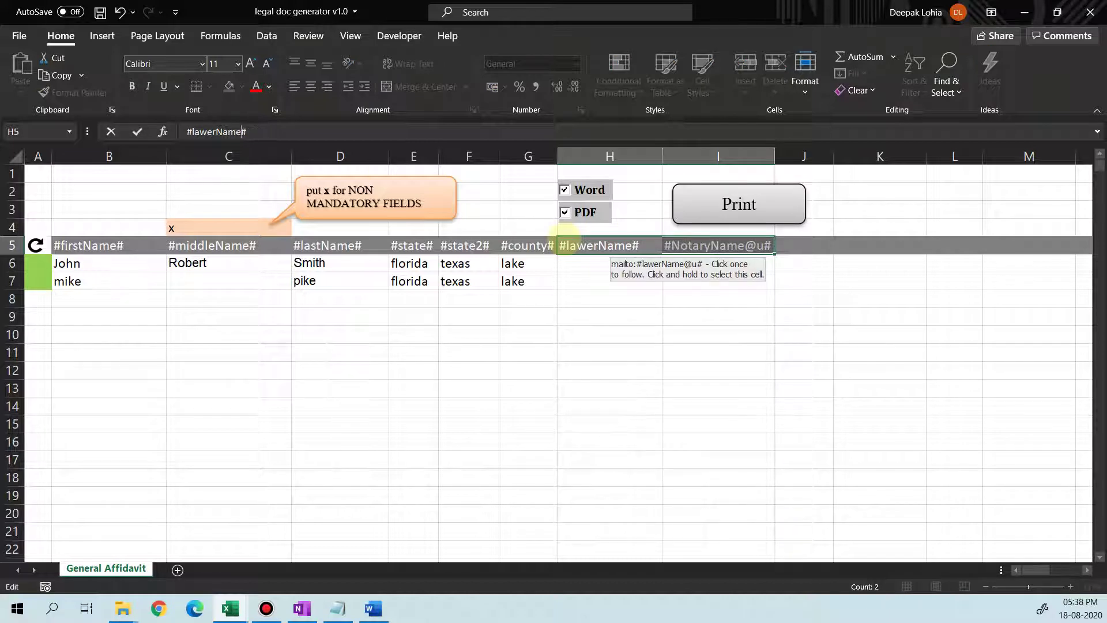
key(Tab)
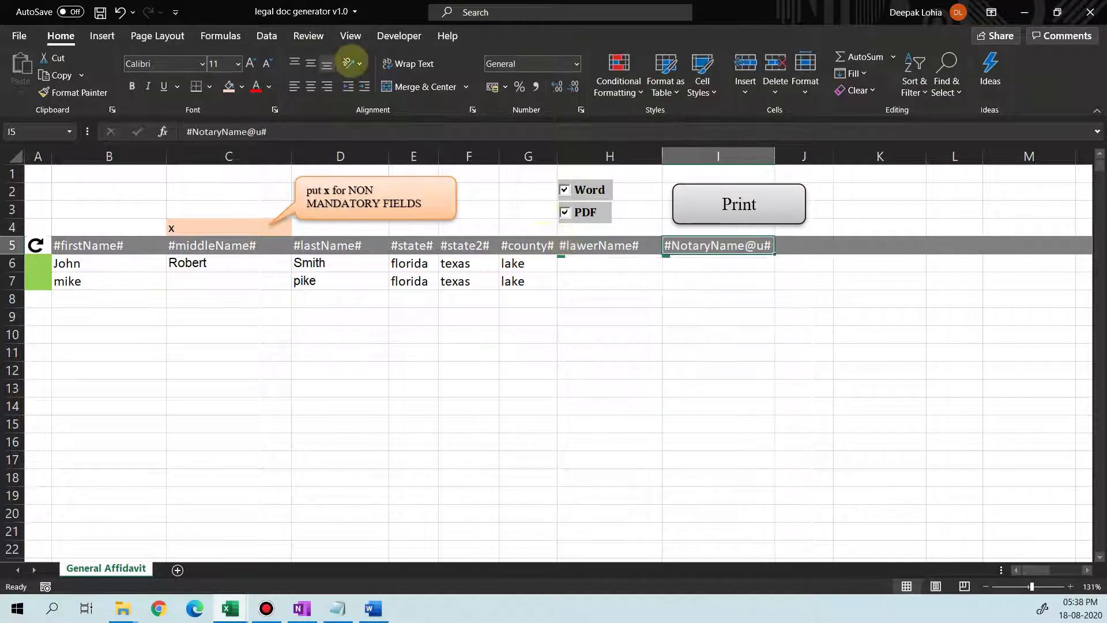
click(261, 132)
key(BackSpace)
key(BackSpace)
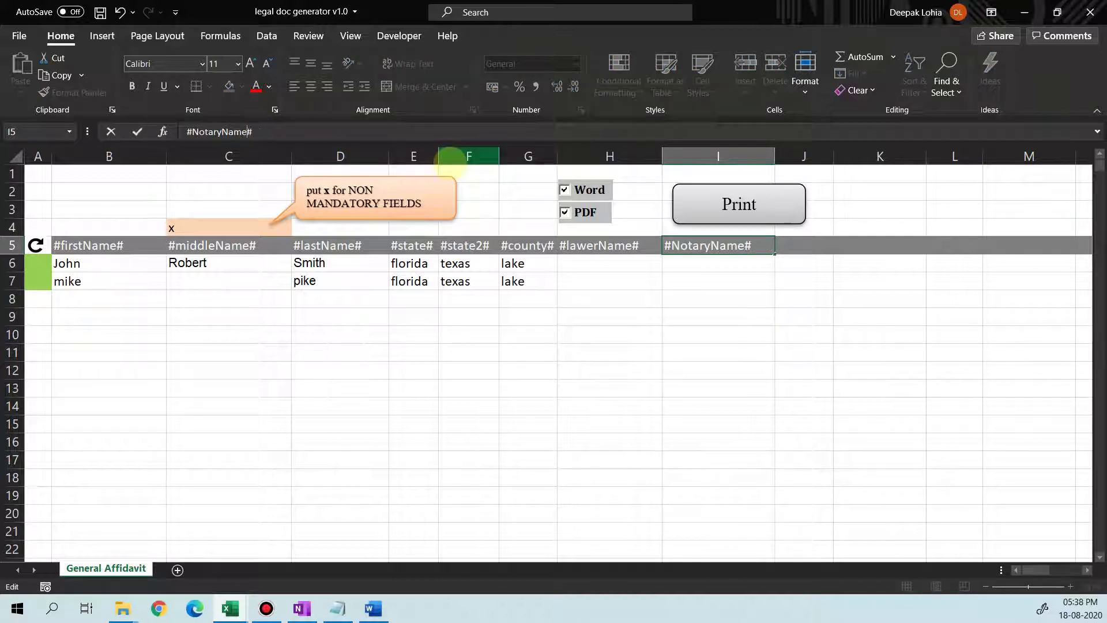
key(ctrl+Return)
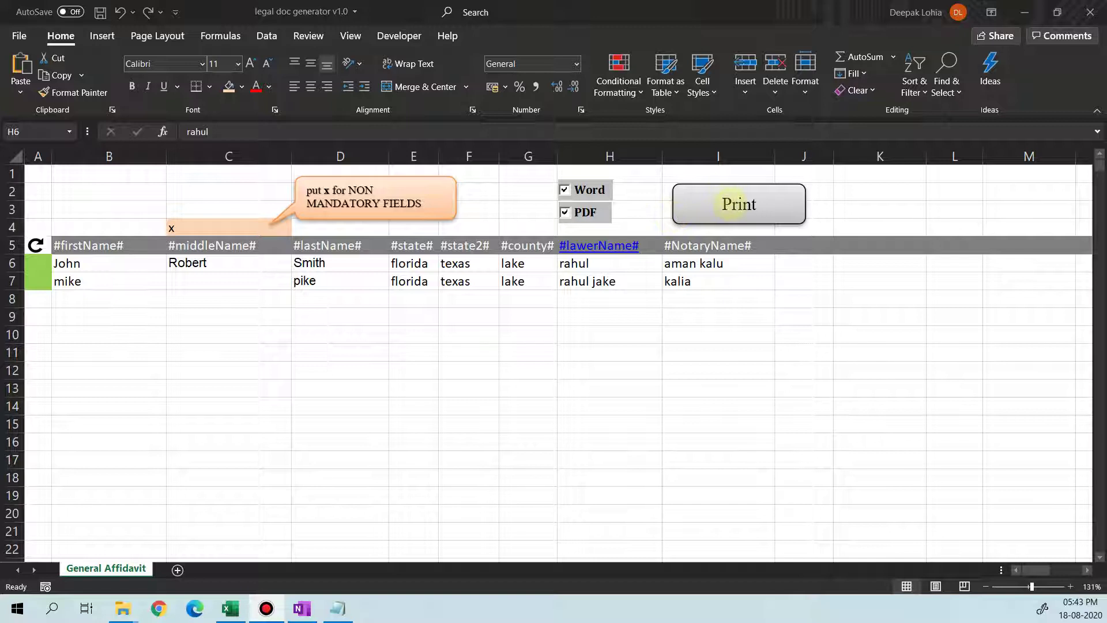
Run the Print macro to create John and mike affidavits as Word and PDF, then confirm Done
click(739, 204)
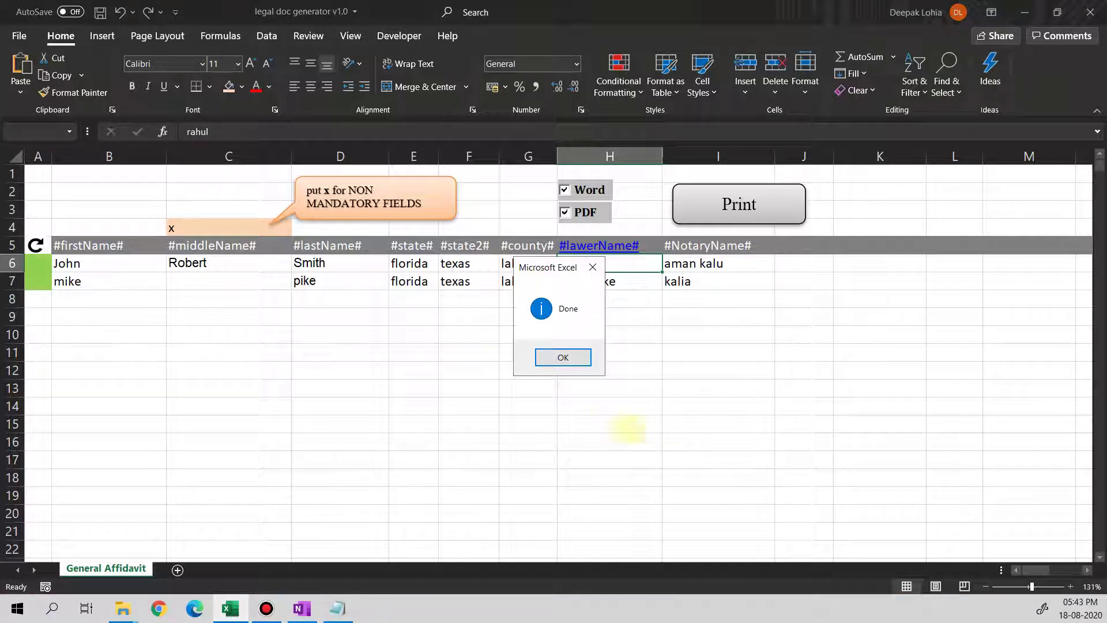
click(564, 357)
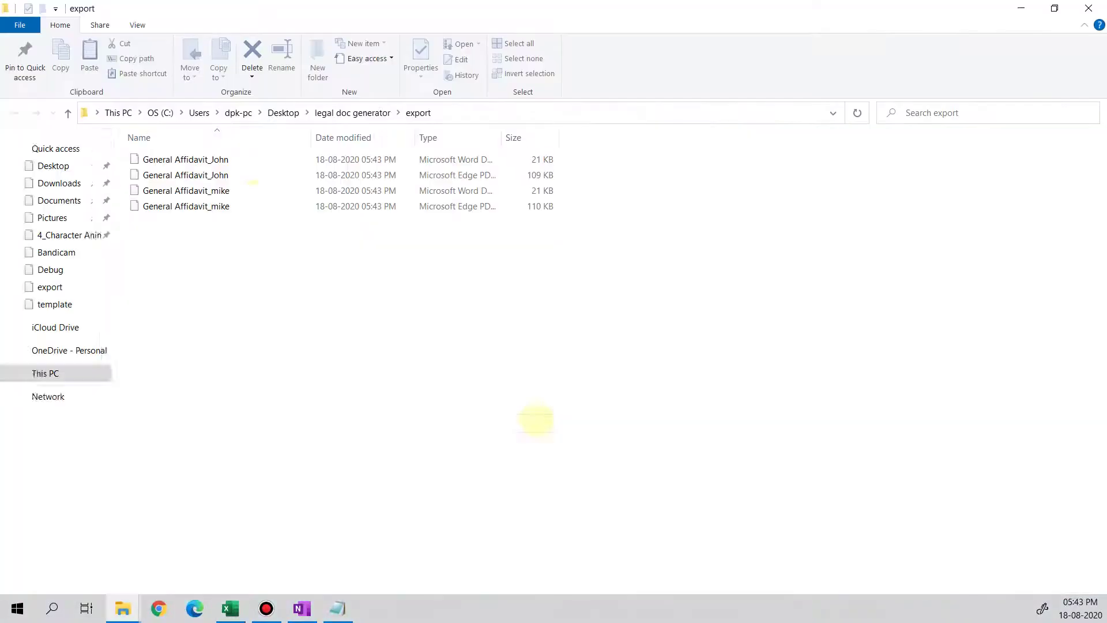
key(Down)
key(Down)
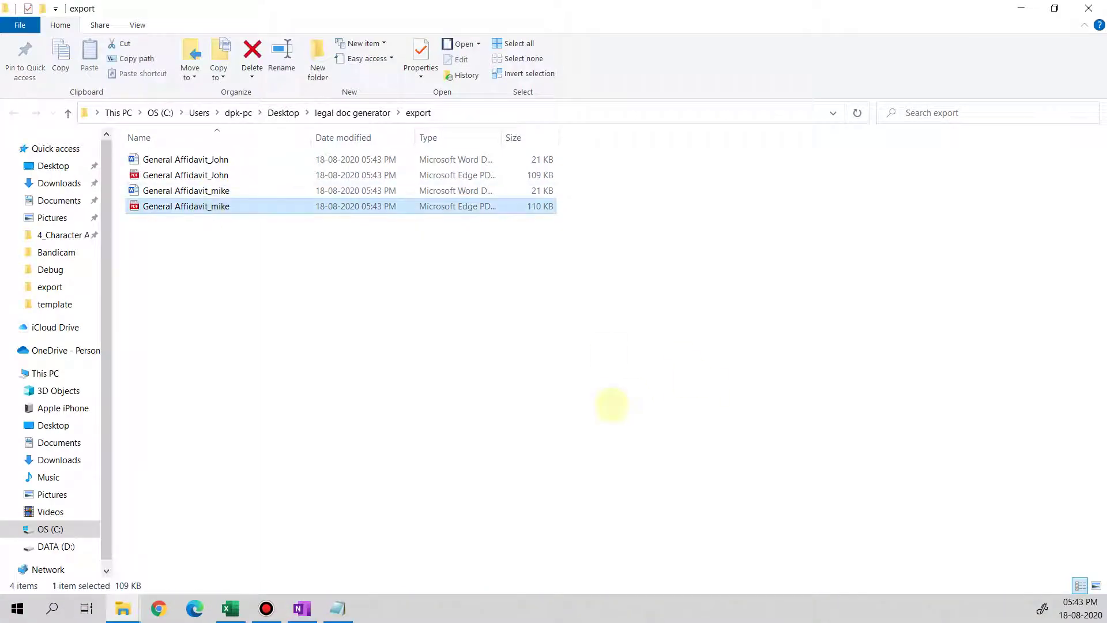
key(Return)
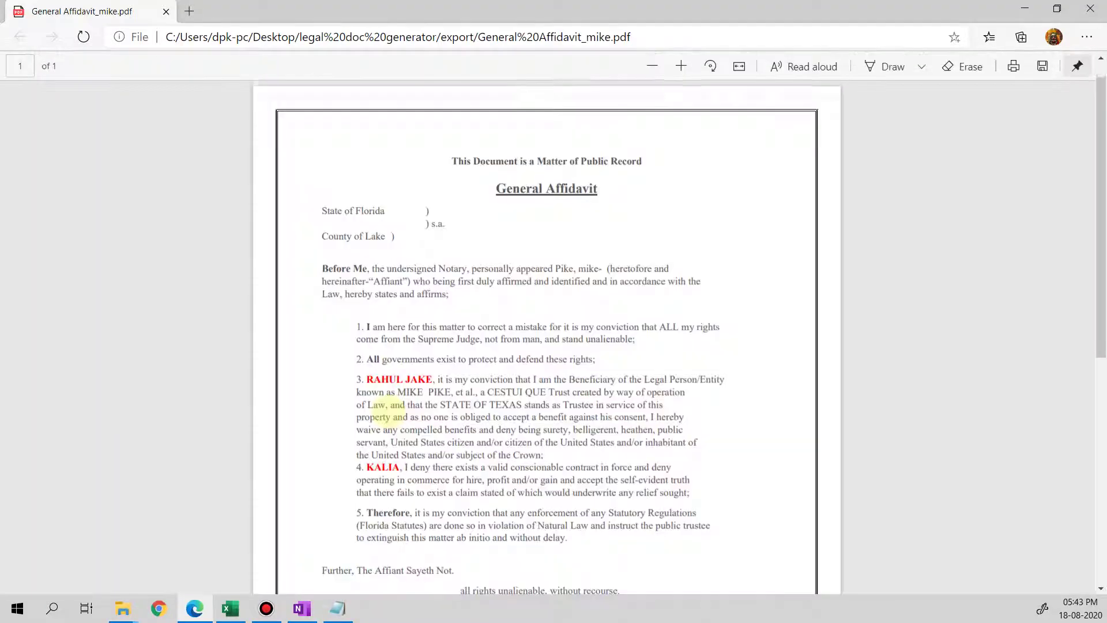
scroll(386, 411, down, 3)
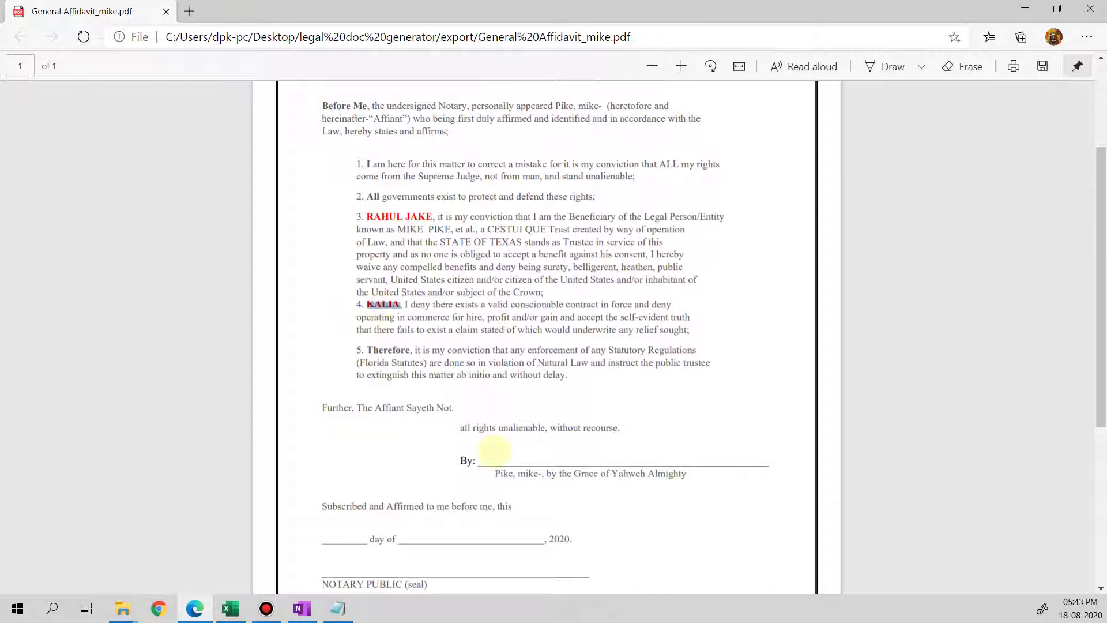
scroll(494, 450, up, 3)
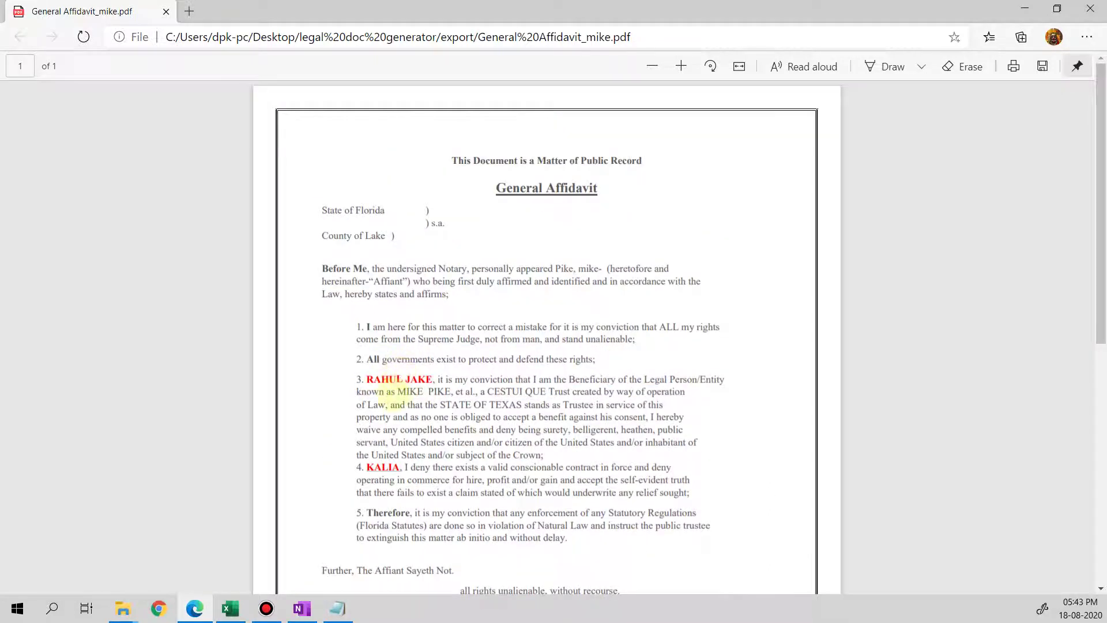
scroll(391, 397, down, 1)
key(alt+Tab)
click(248, 175)
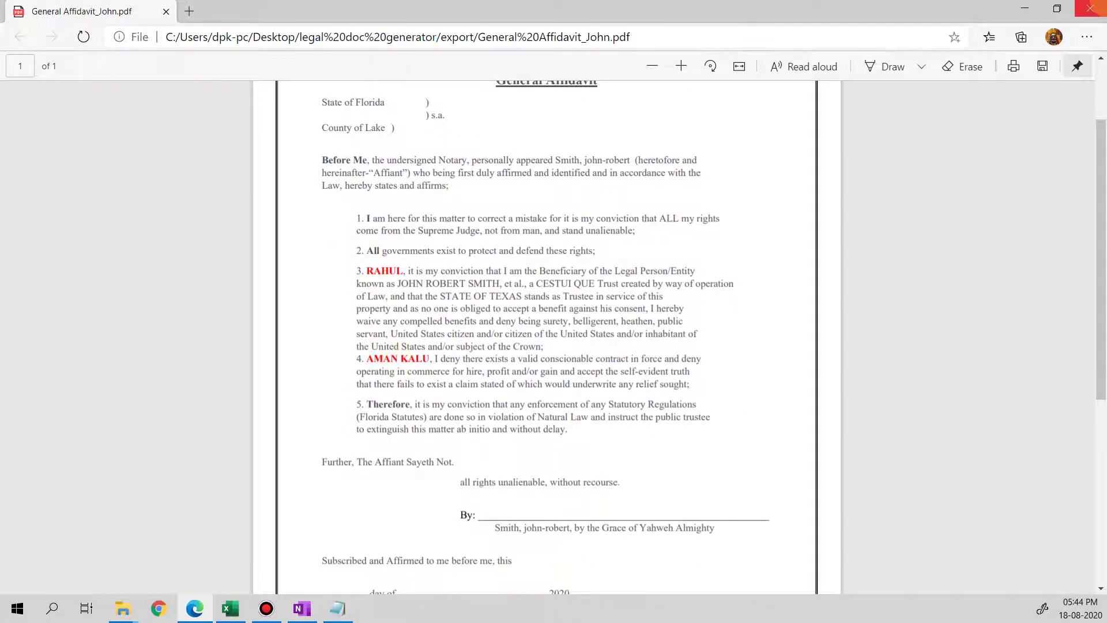
key(alt+Tab)
key(alt+Tab)
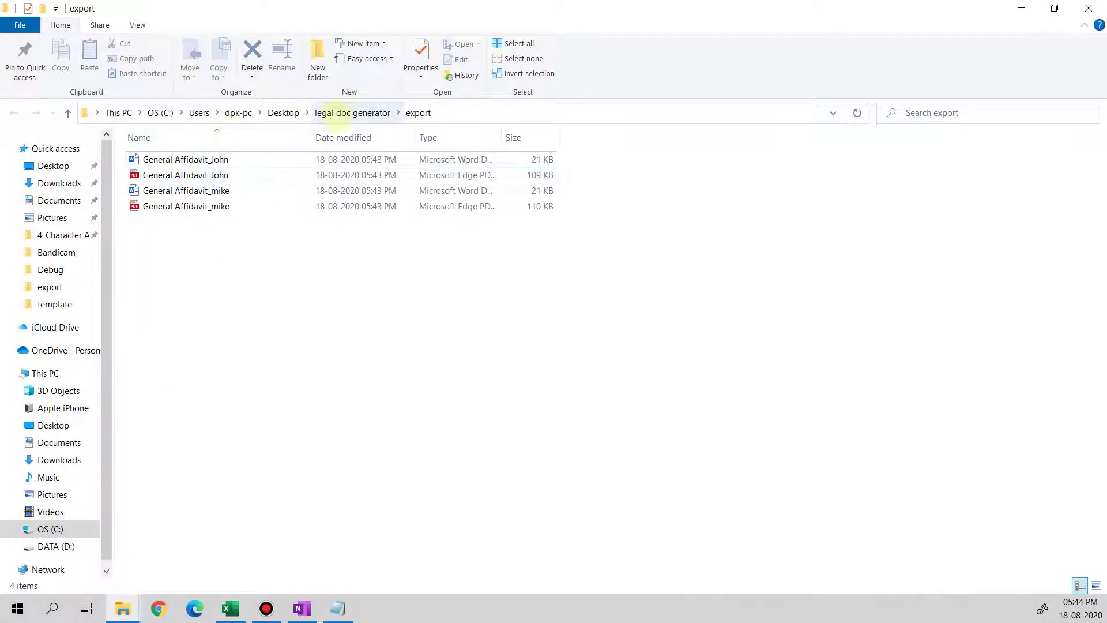
click(346, 113)
Open template.docx and set all its text to Automatic font colour
double_click(173, 175)
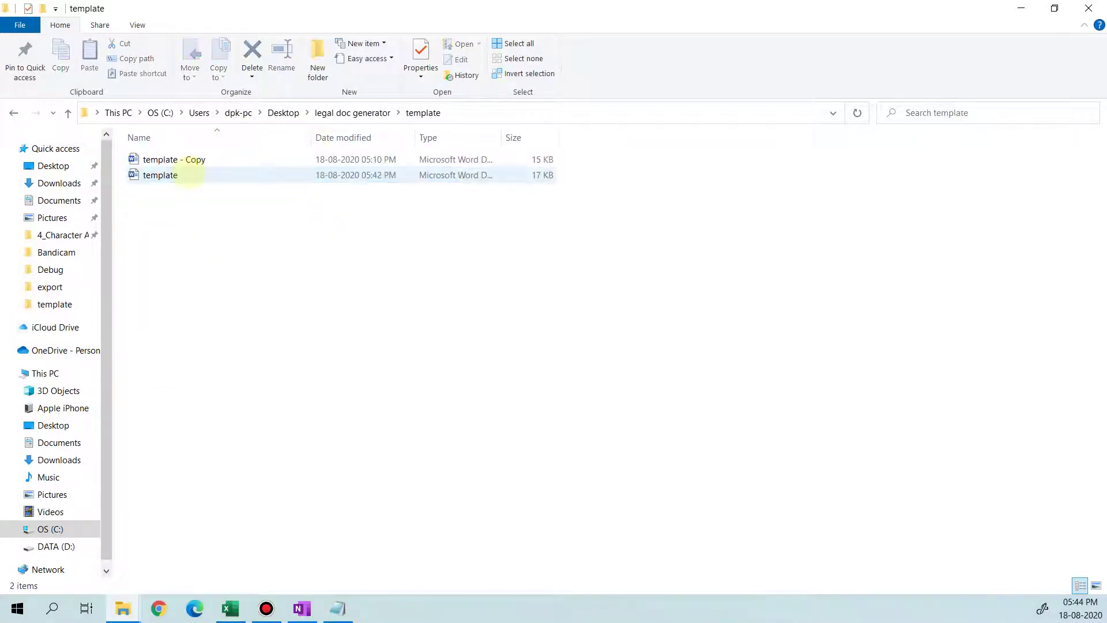
double_click(185, 174)
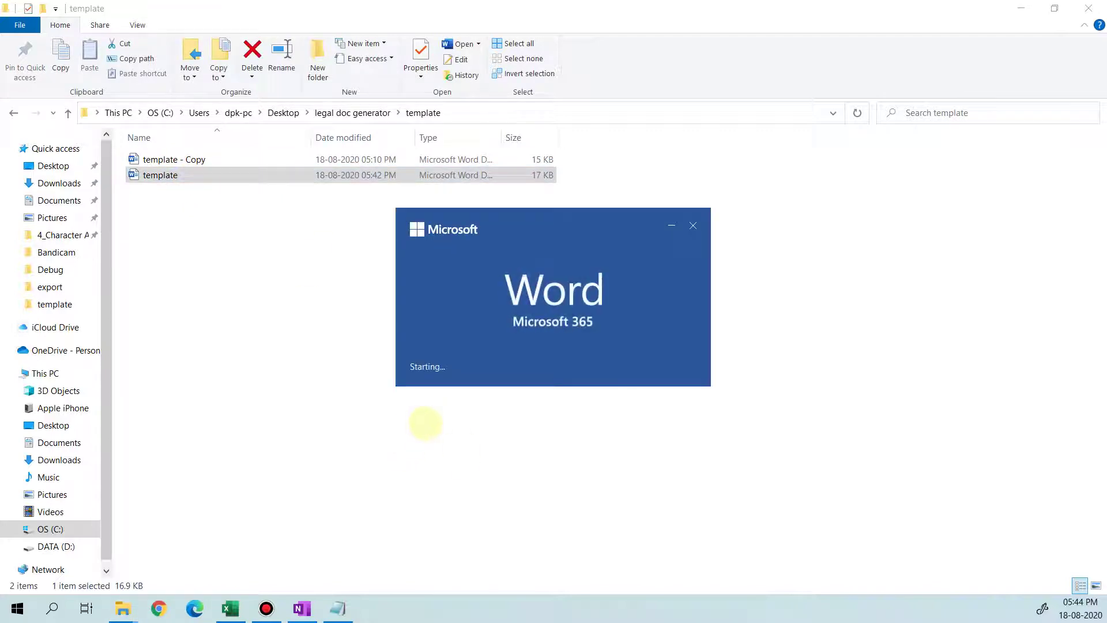
key(ctrl+a)
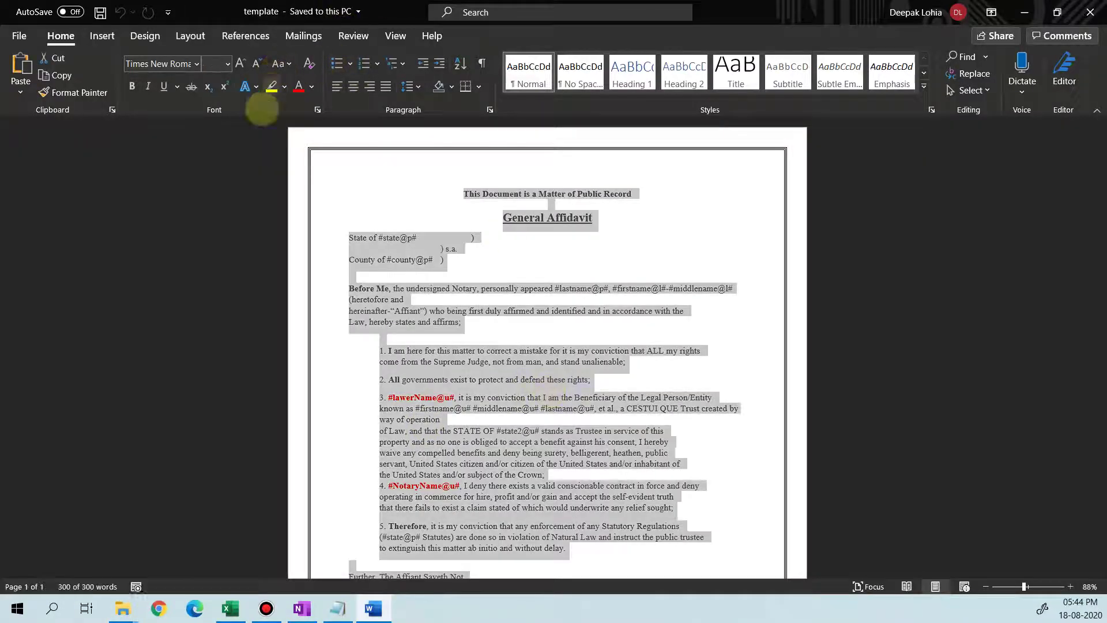
click(311, 86)
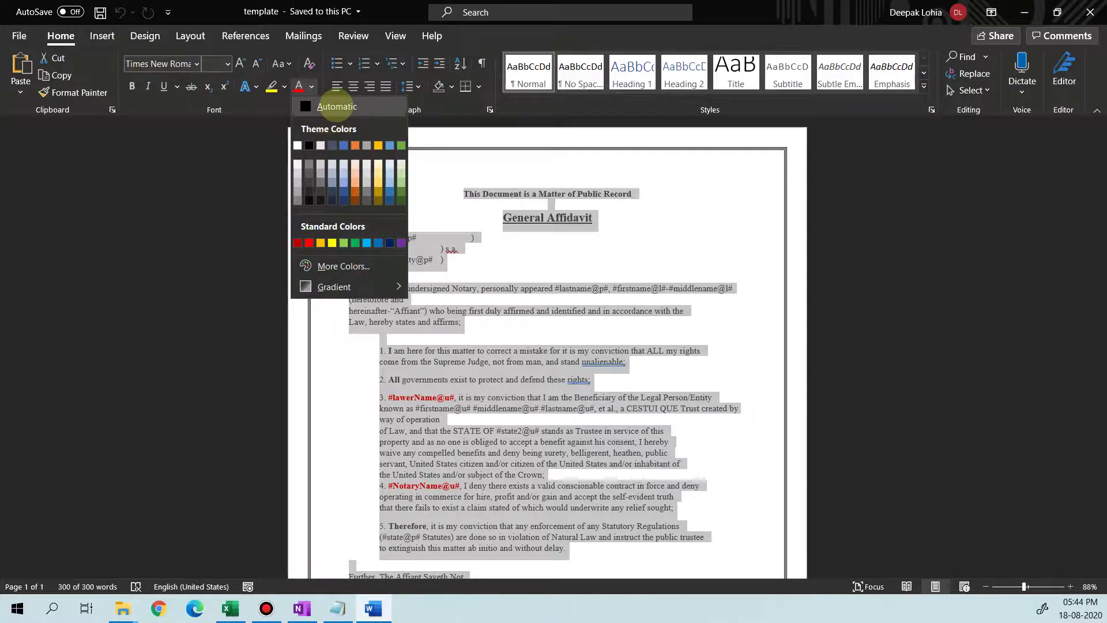
click(333, 109)
click(493, 362)
Change the notary tag to #NotaryName@p#, then close Word saving the template
scroll(444, 415, down, 1)
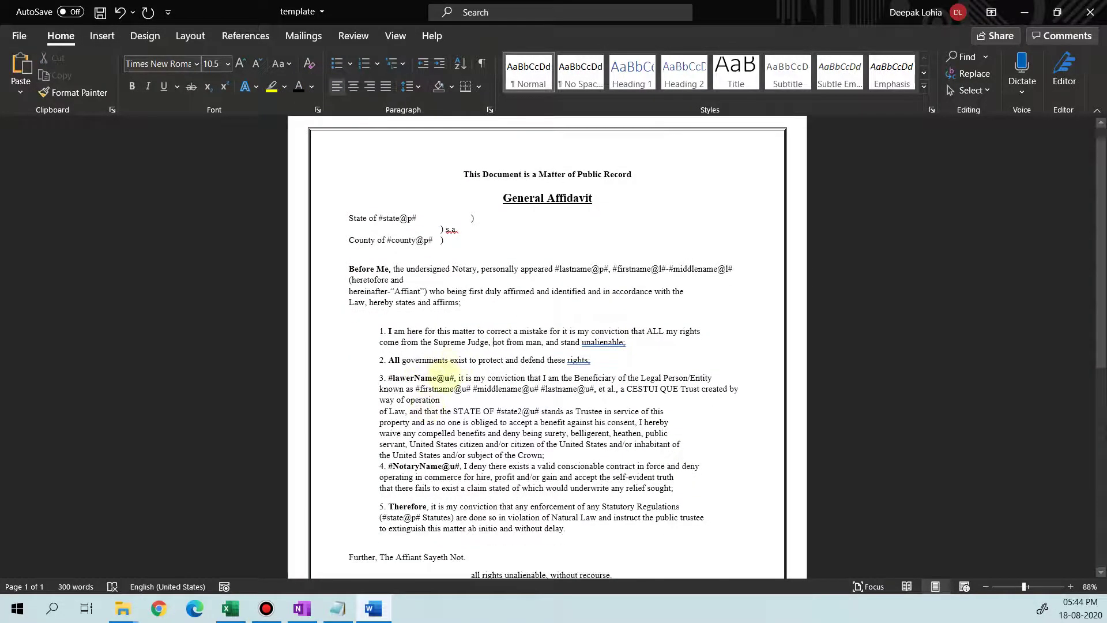
click(445, 373)
scroll(443, 357, down, 1)
scroll(447, 358, down, 2)
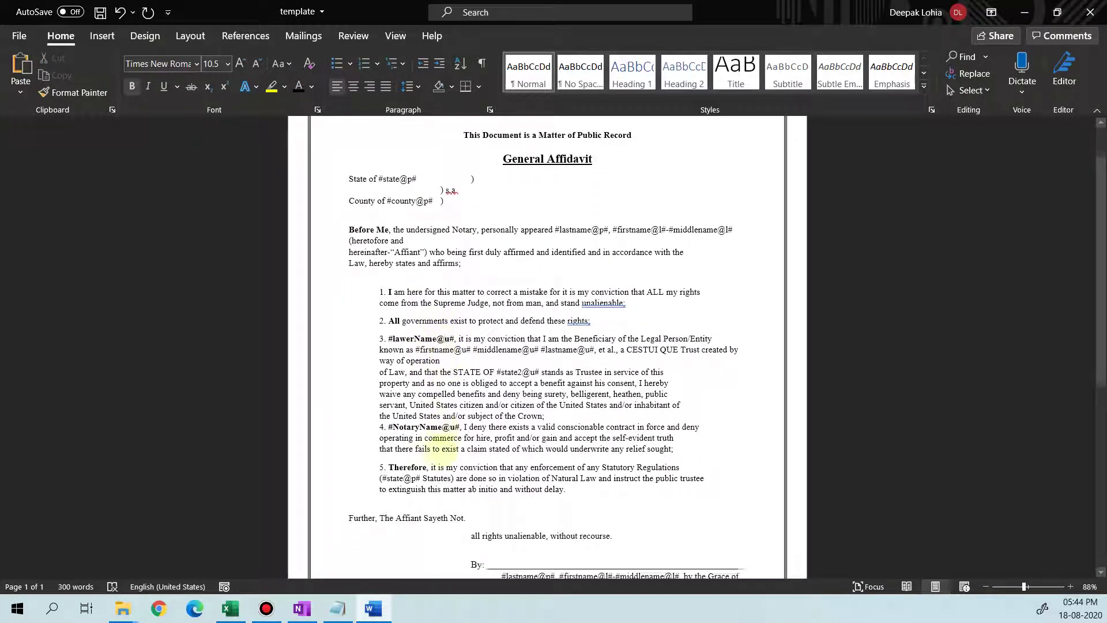
text(p)
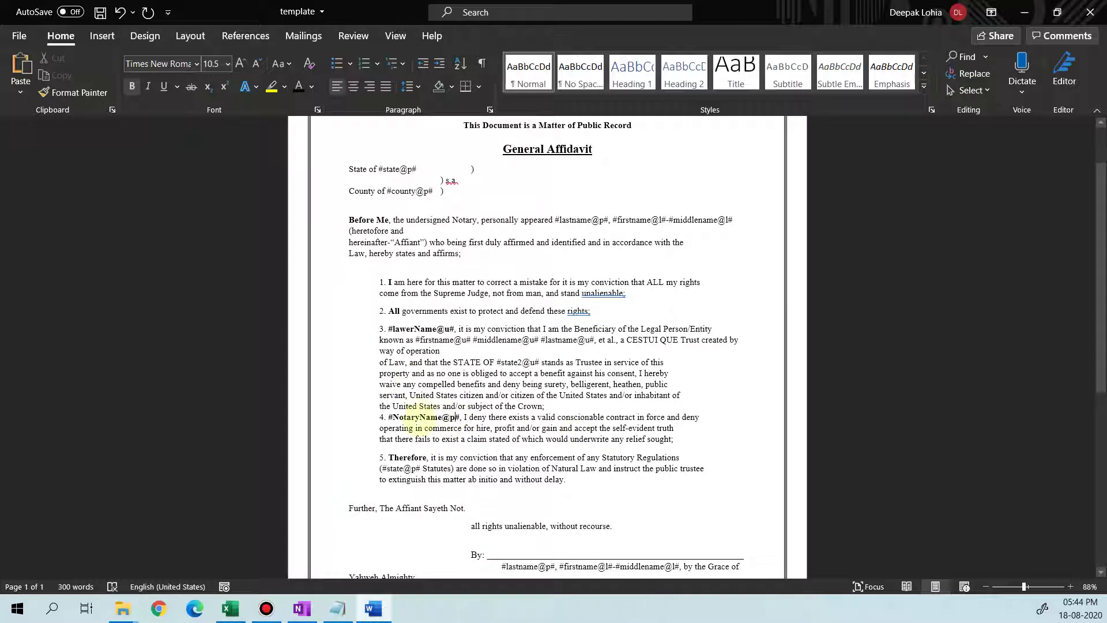
click(1090, 12)
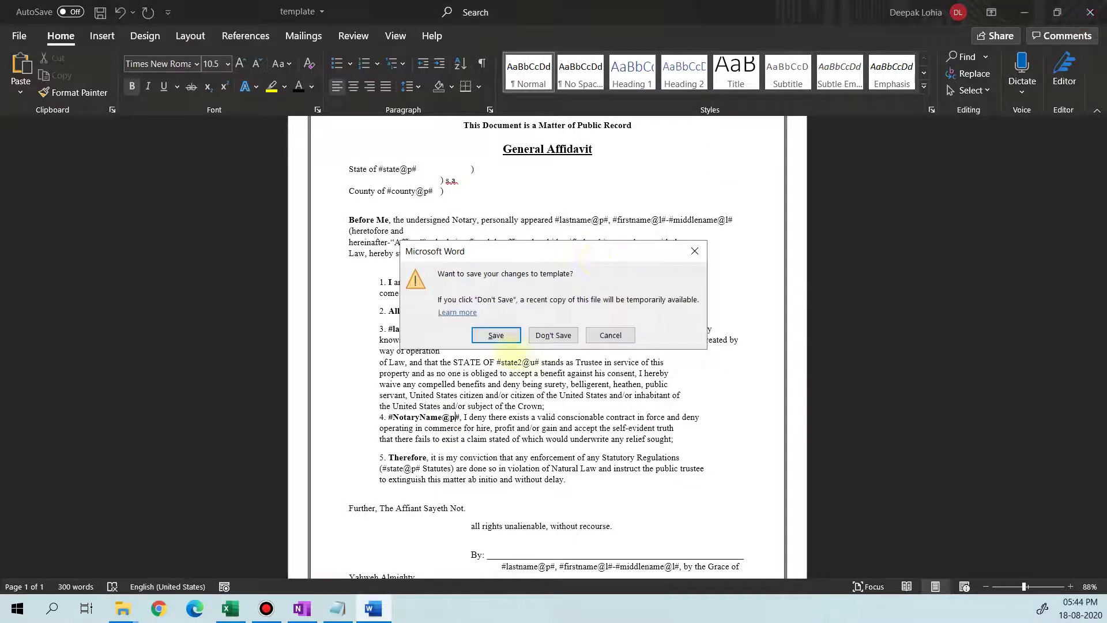
click(508, 339)
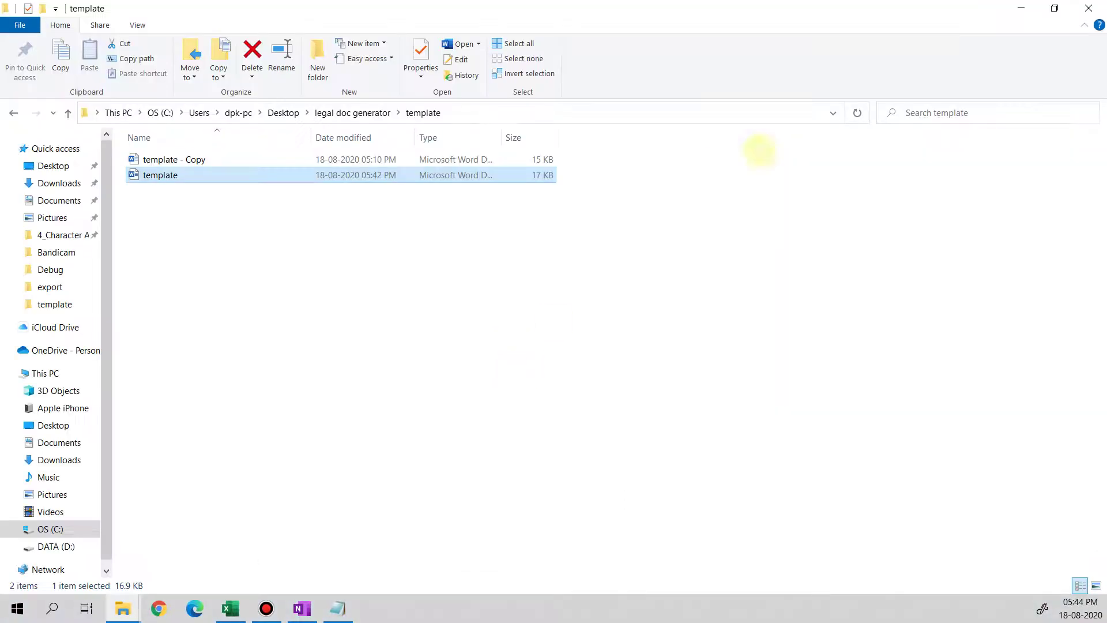
Rerun the Print macro from the workbook to create the _1 Word and PDF affidavits
click(1088, 9)
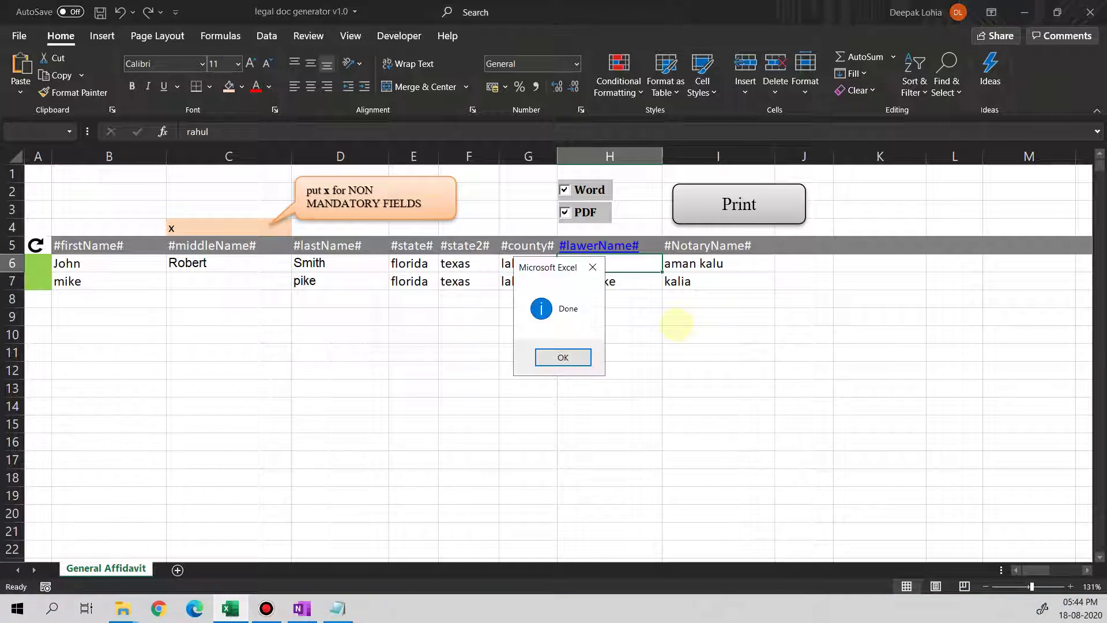
click(554, 357)
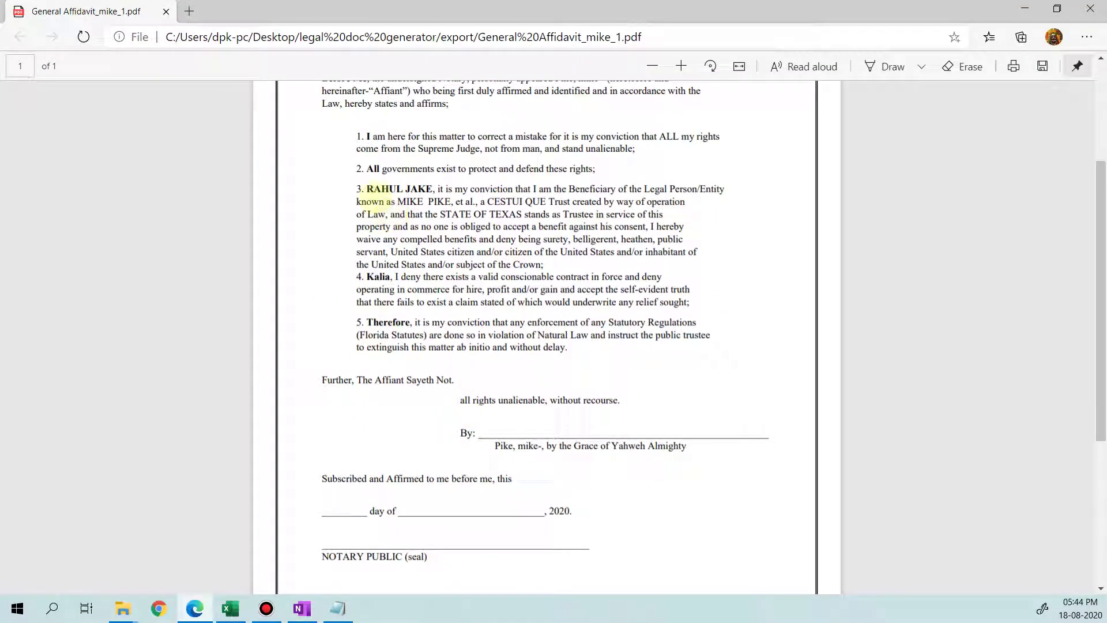
Check the lawyer and notary name casing in the mike_1 PDF, then close it
drag(367, 188, 432, 190)
double_click(378, 277)
scroll(429, 362, down, 5)
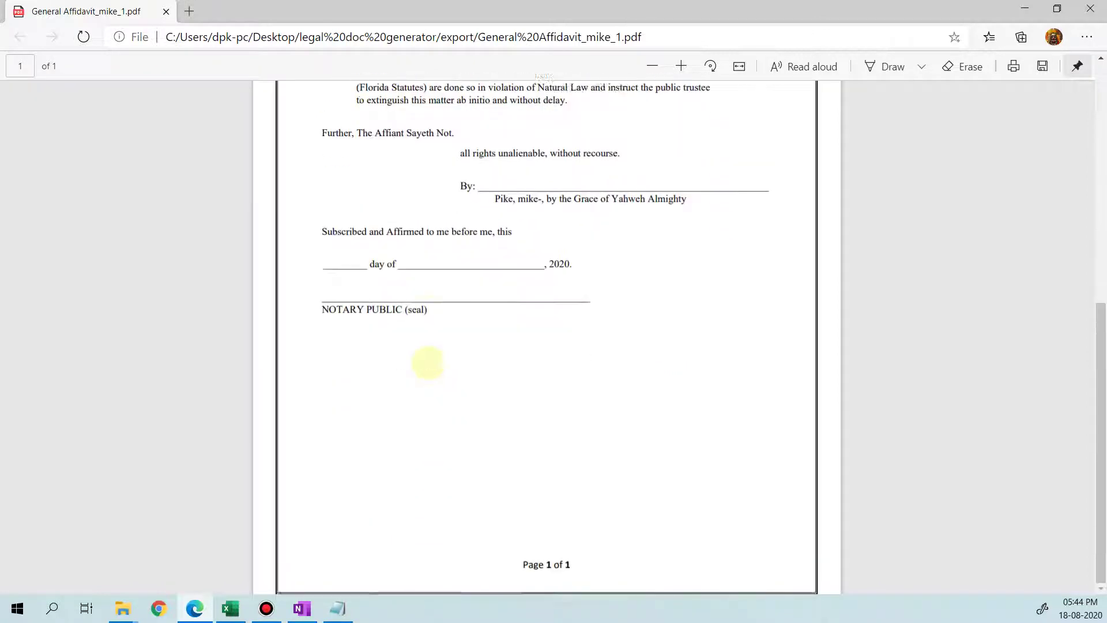
scroll(428, 362, up, 5)
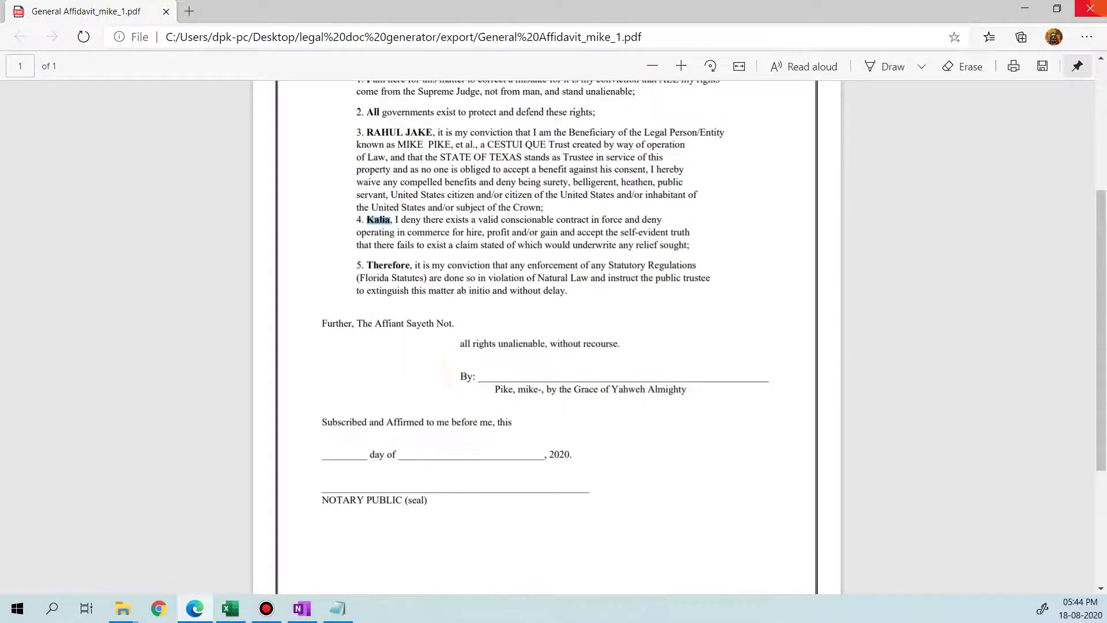
click(1090, 8)
Delete all files in the export folder and return to the generator workbook
click(496, 399)
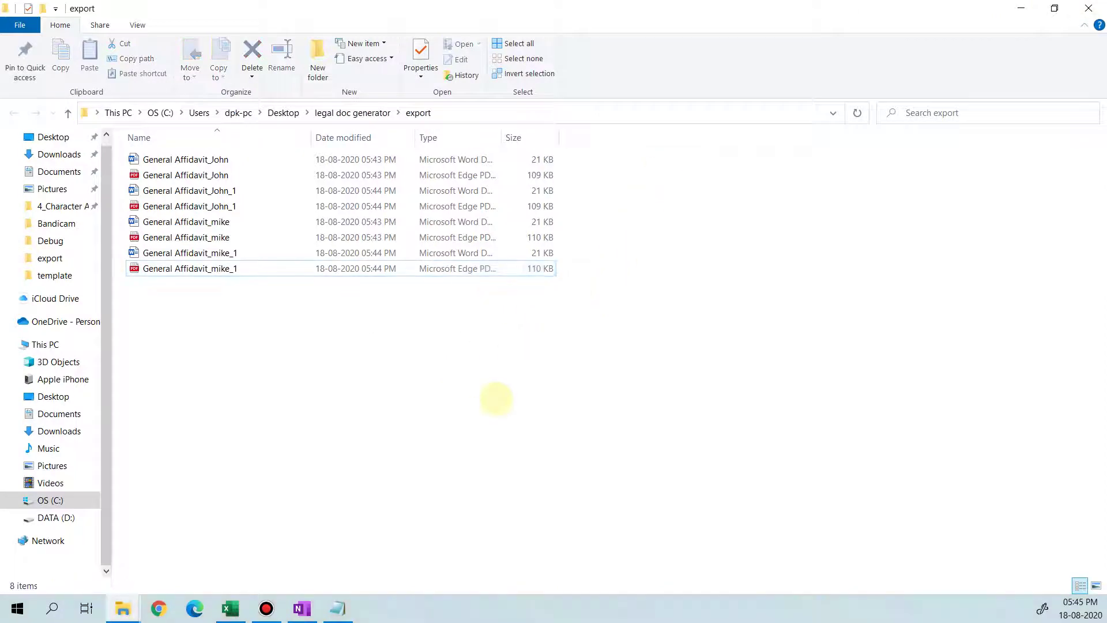
key(ctrl+a)
key(Delete)
key(alt+Up)
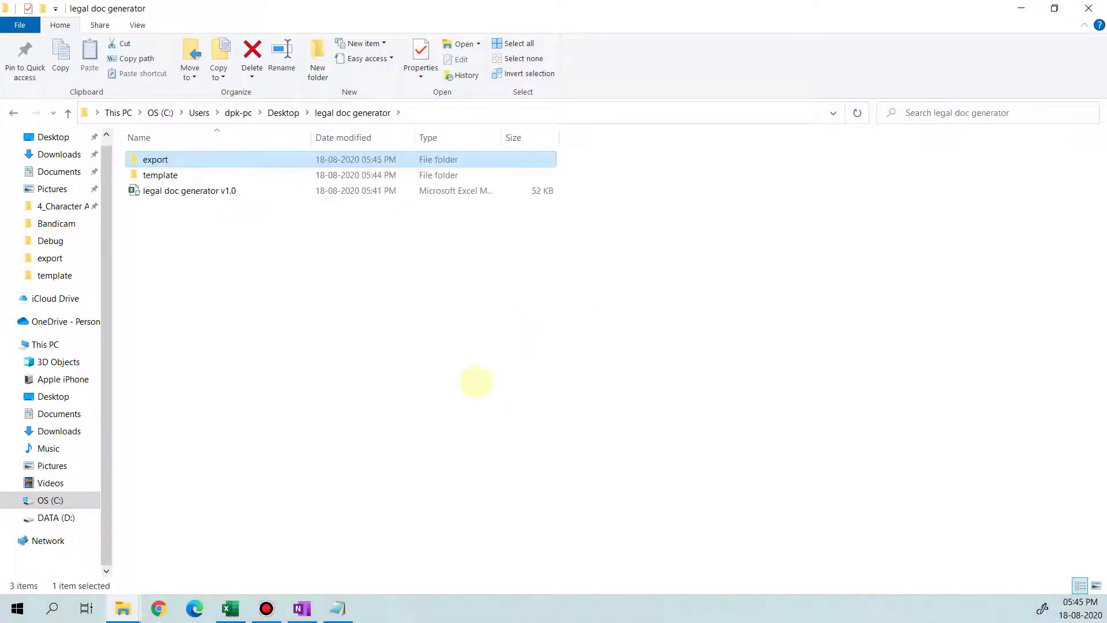
key(alt+Tab)
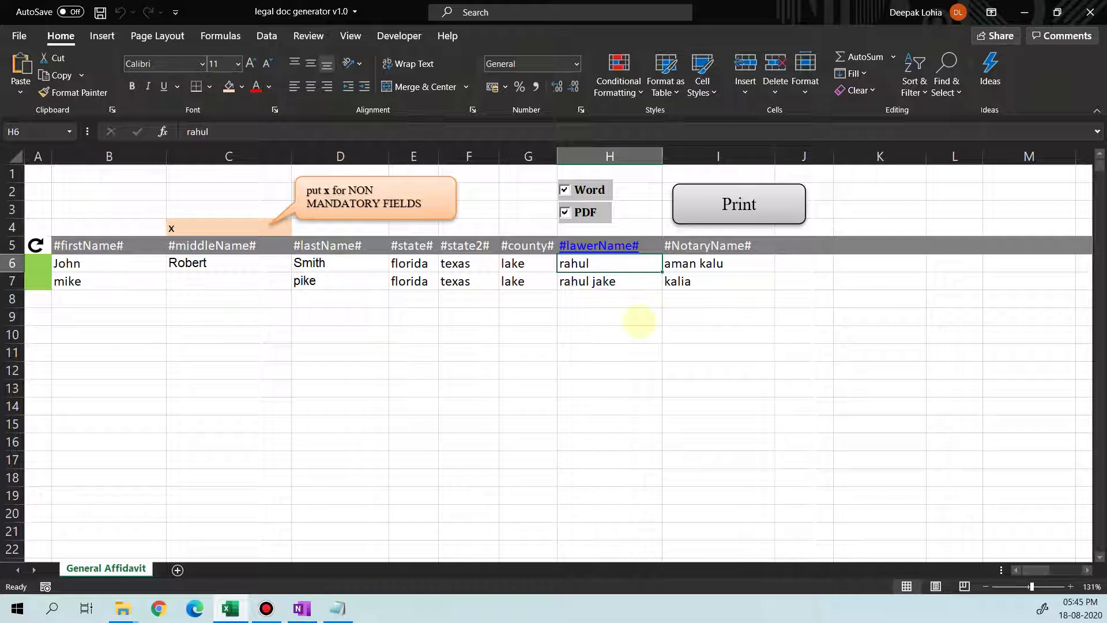
click(639, 321)
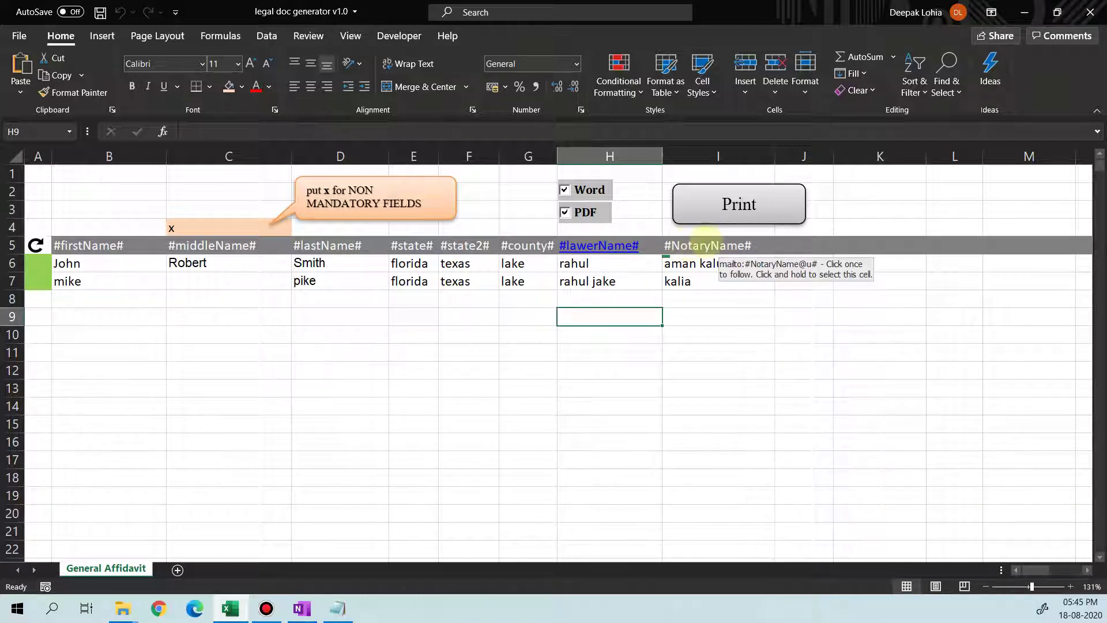
click(708, 240)
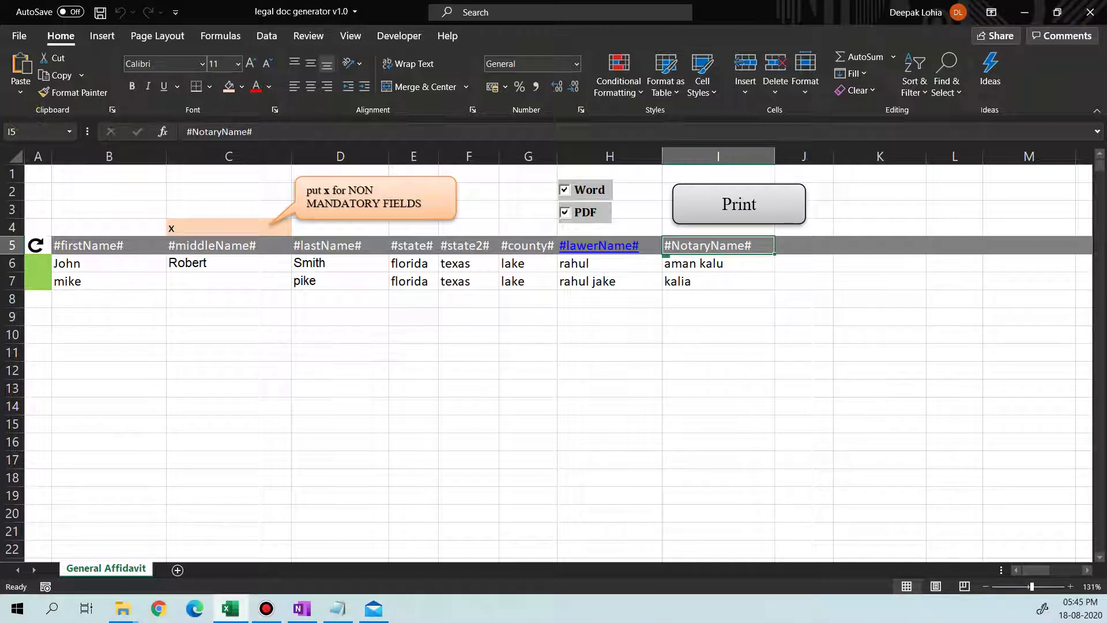